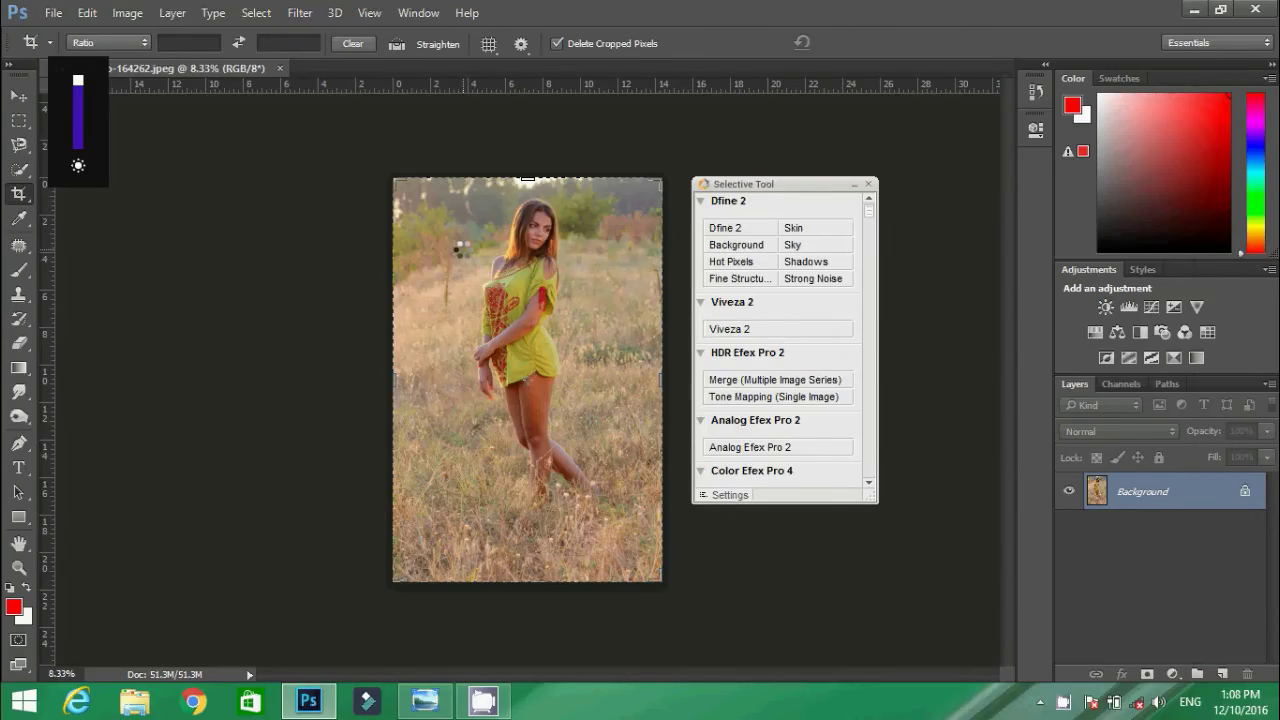
Quick-select the woman from her head and hair down to her leg and hem
left_click(867, 185)
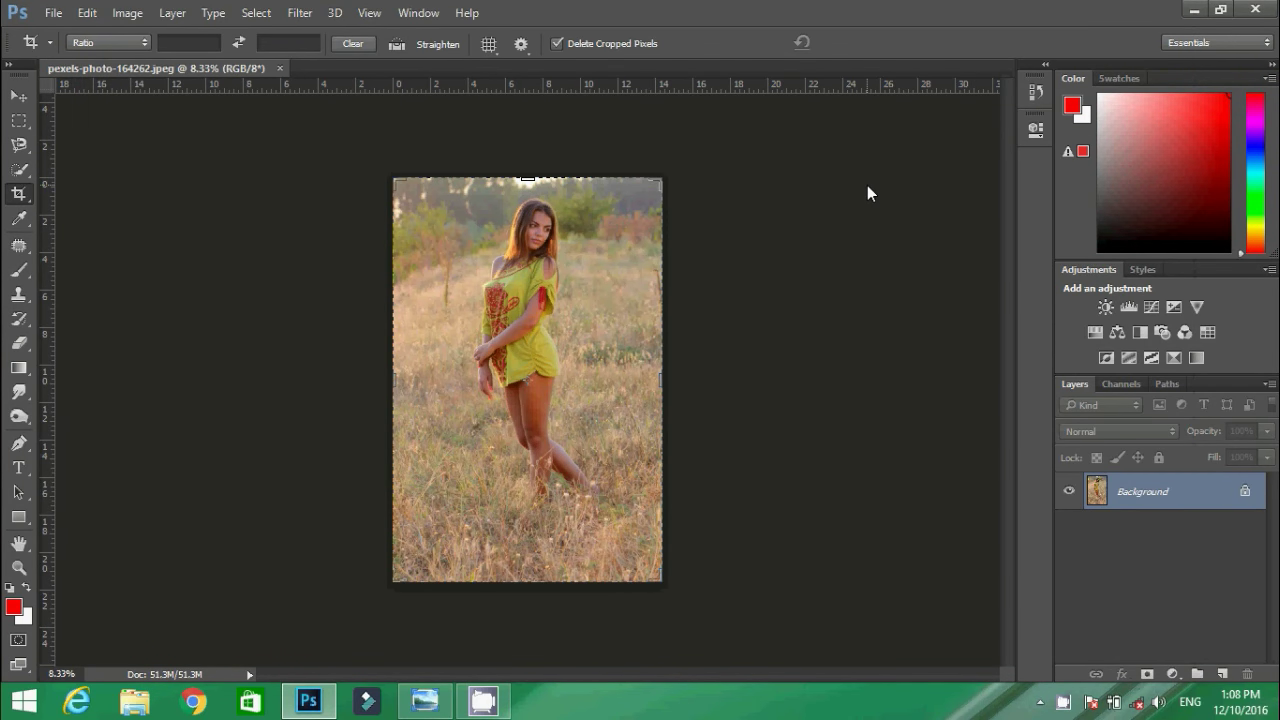
key("m")
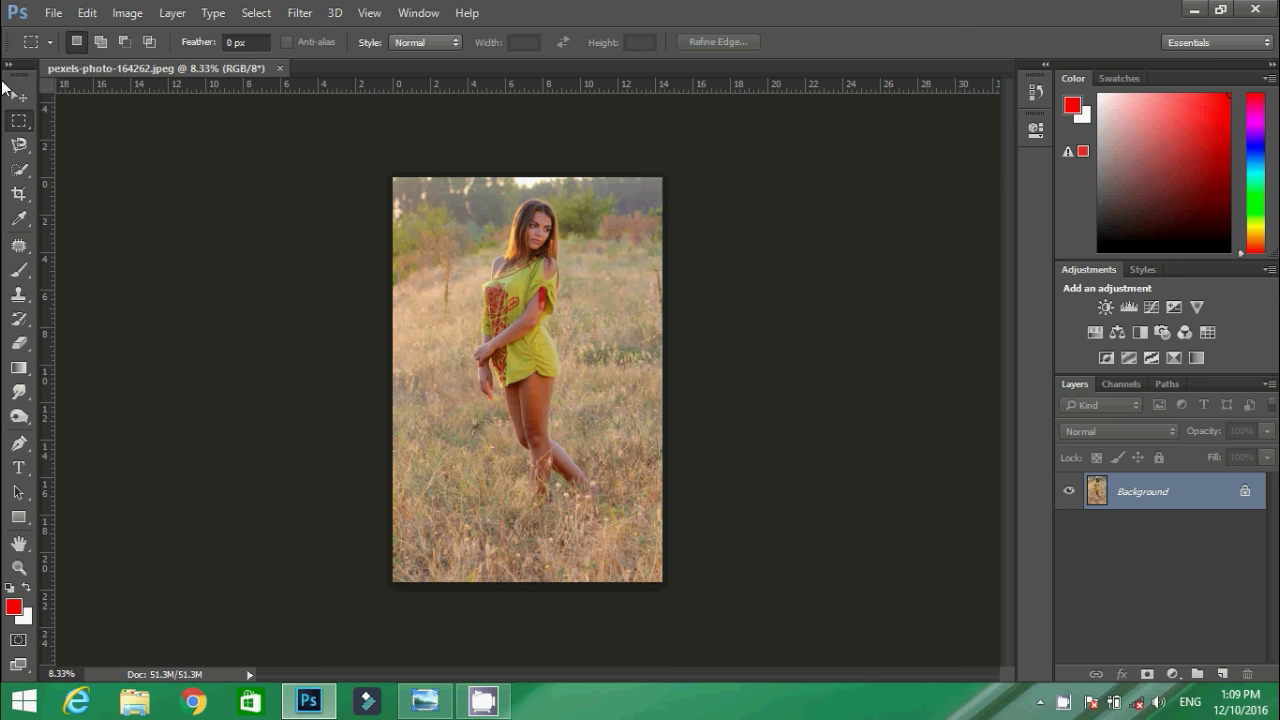
left_click(19, 169)
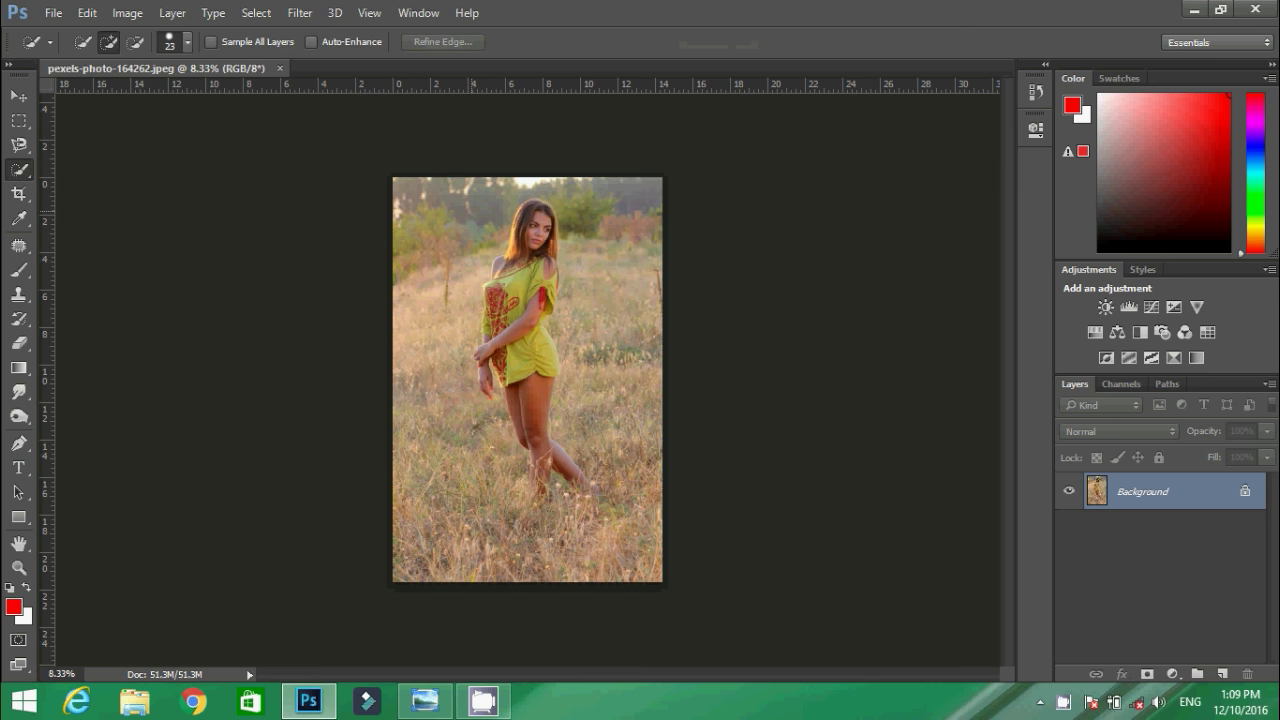
key("ctrl+plus")
key("ctrl+plus")
scroll(527, 380, "up", 3)
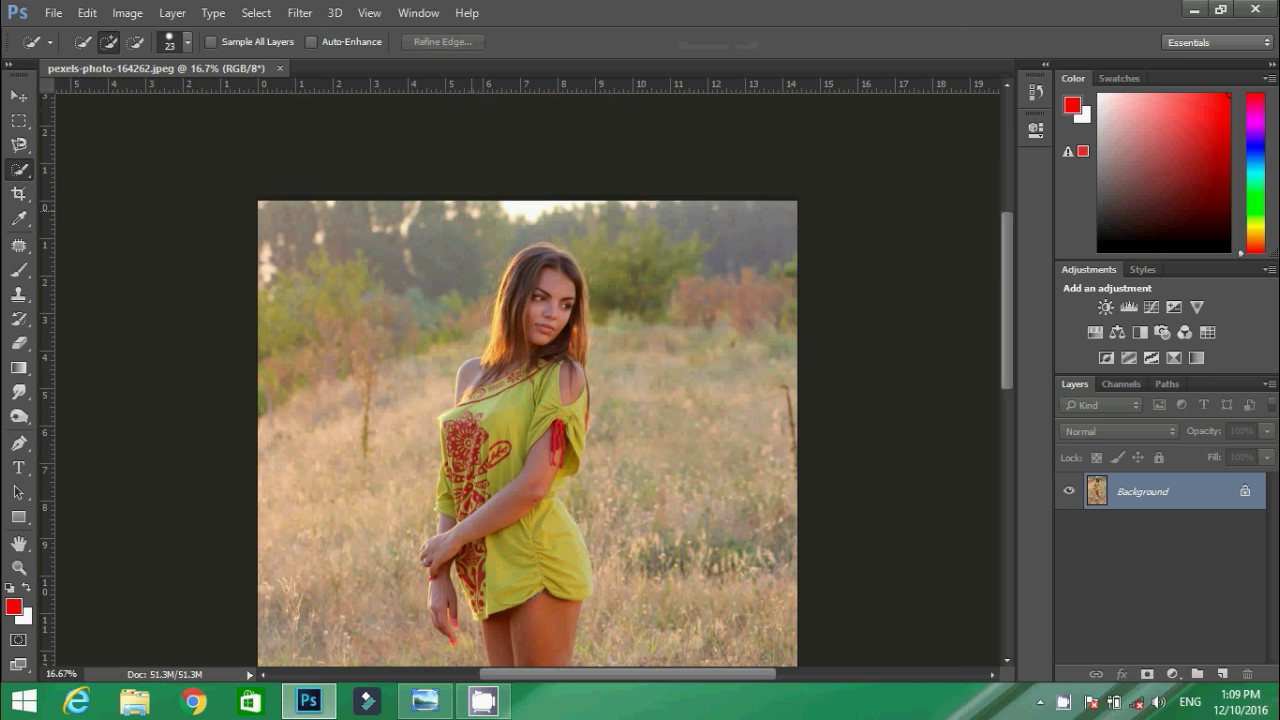
mouse_move(562, 273)
left_mouse_down()
mouse_move(540, 310)
mouse_move(522, 510)
left_mouse_up()
scroll(522, 516, "down", 4)
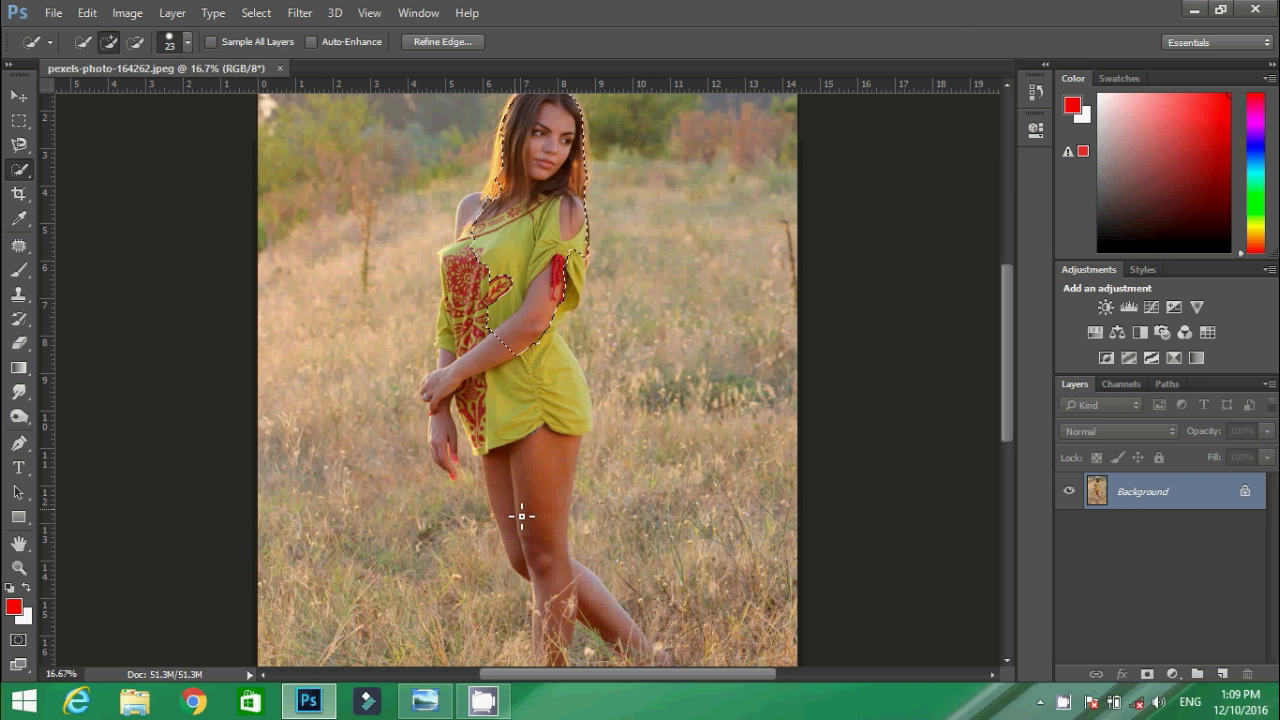
mouse_move(557, 600)
left_mouse_down()
mouse_move(549, 427)
mouse_move(446, 449)
mouse_move(478, 218)
left_mouse_up()
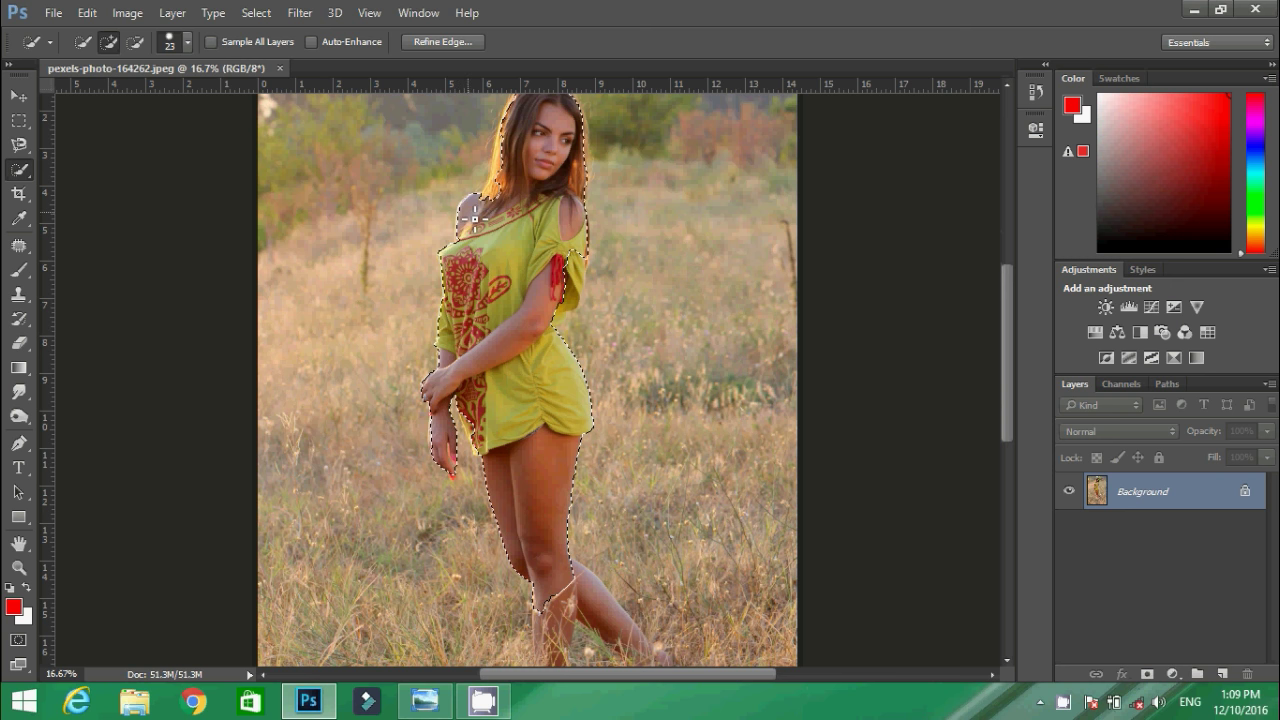
scroll(478, 218, "up", 3)
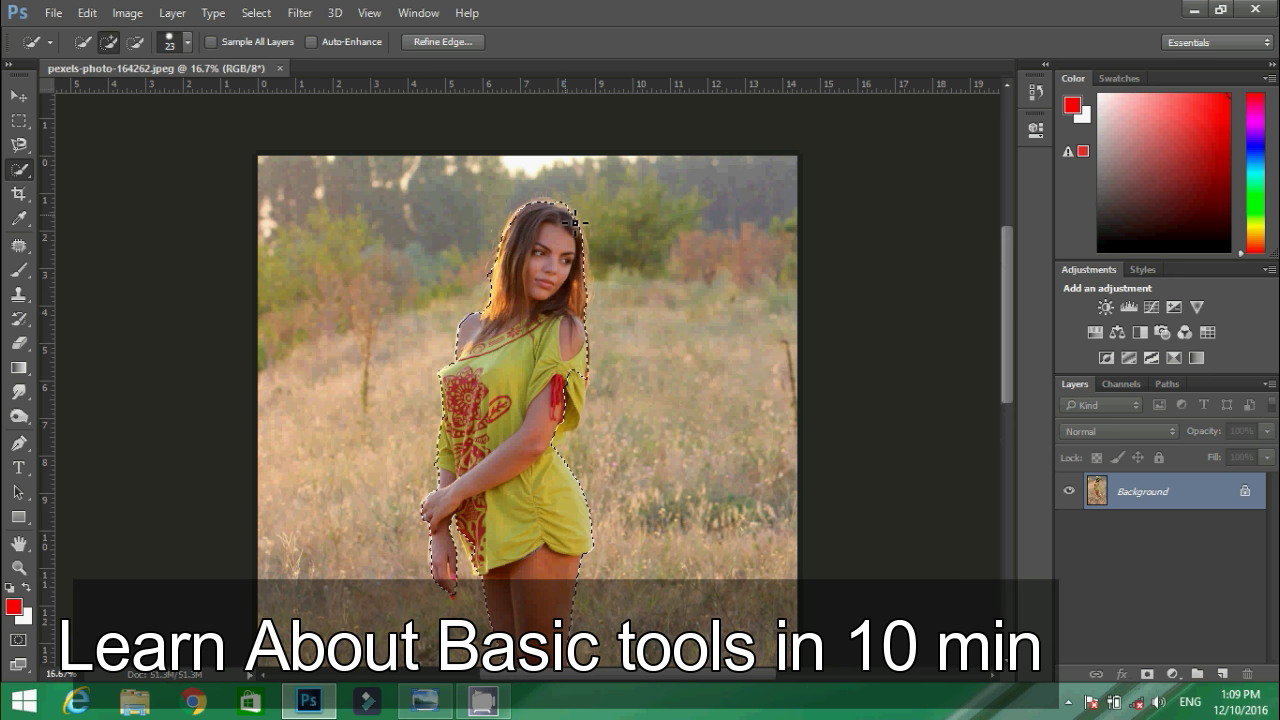
Zoom in on the face and add the missed hair edge to the Quick Selection
key("z")
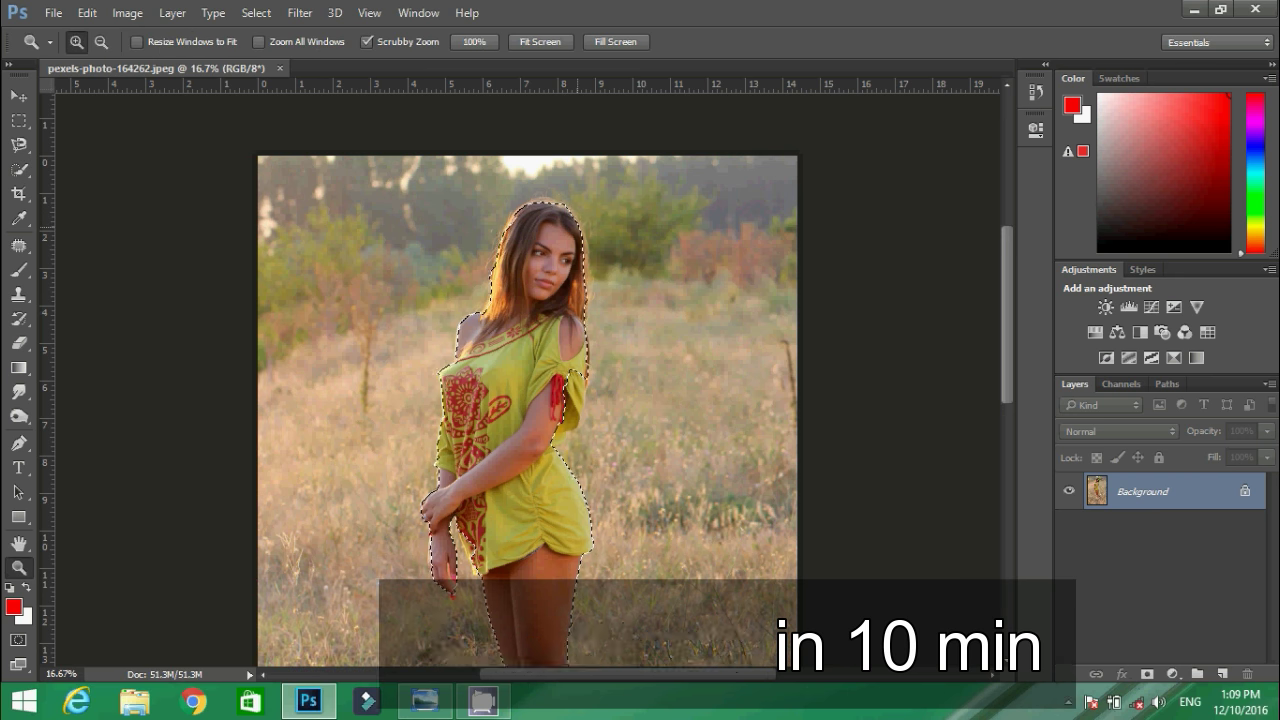
left_click(576, 296)
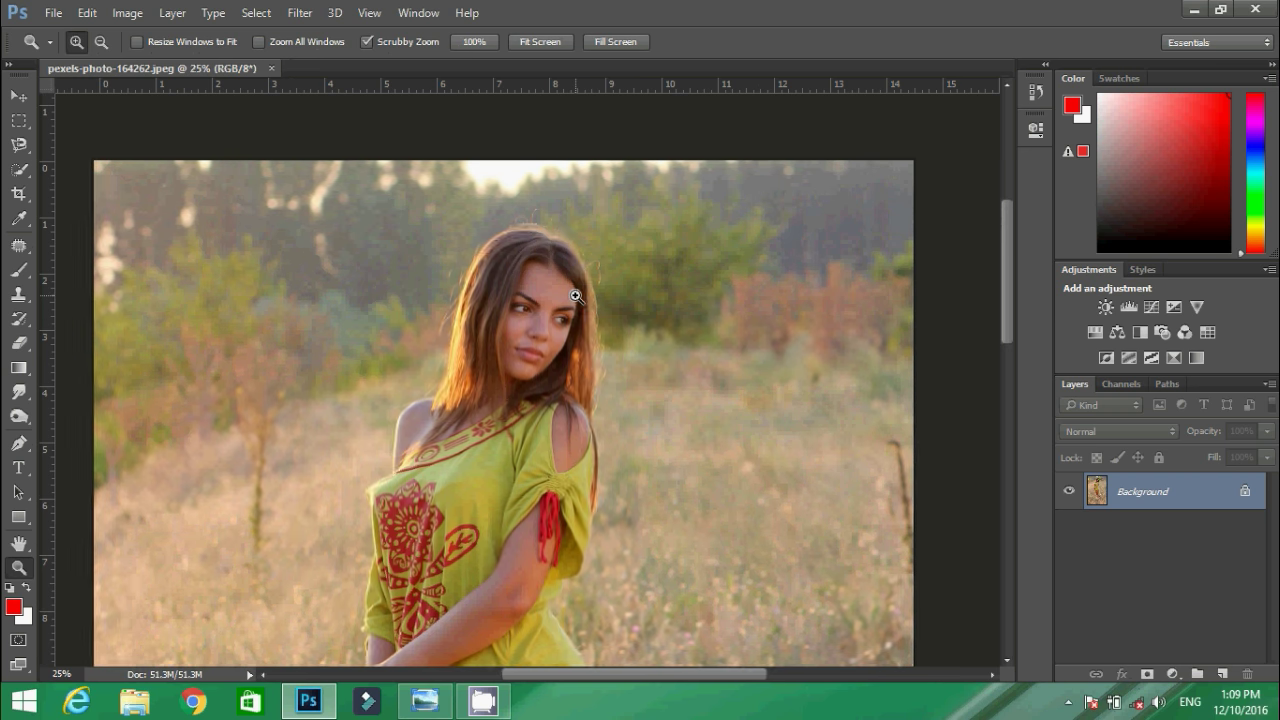
left_click(576, 296)
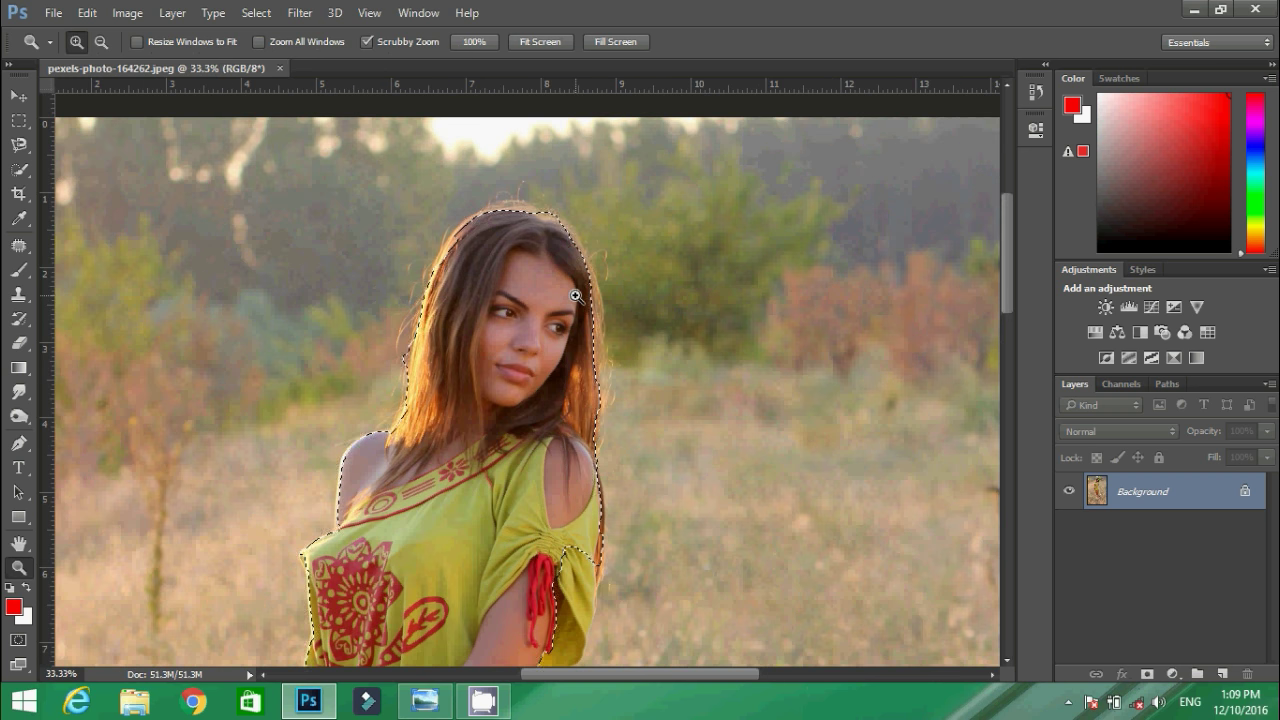
key("m")
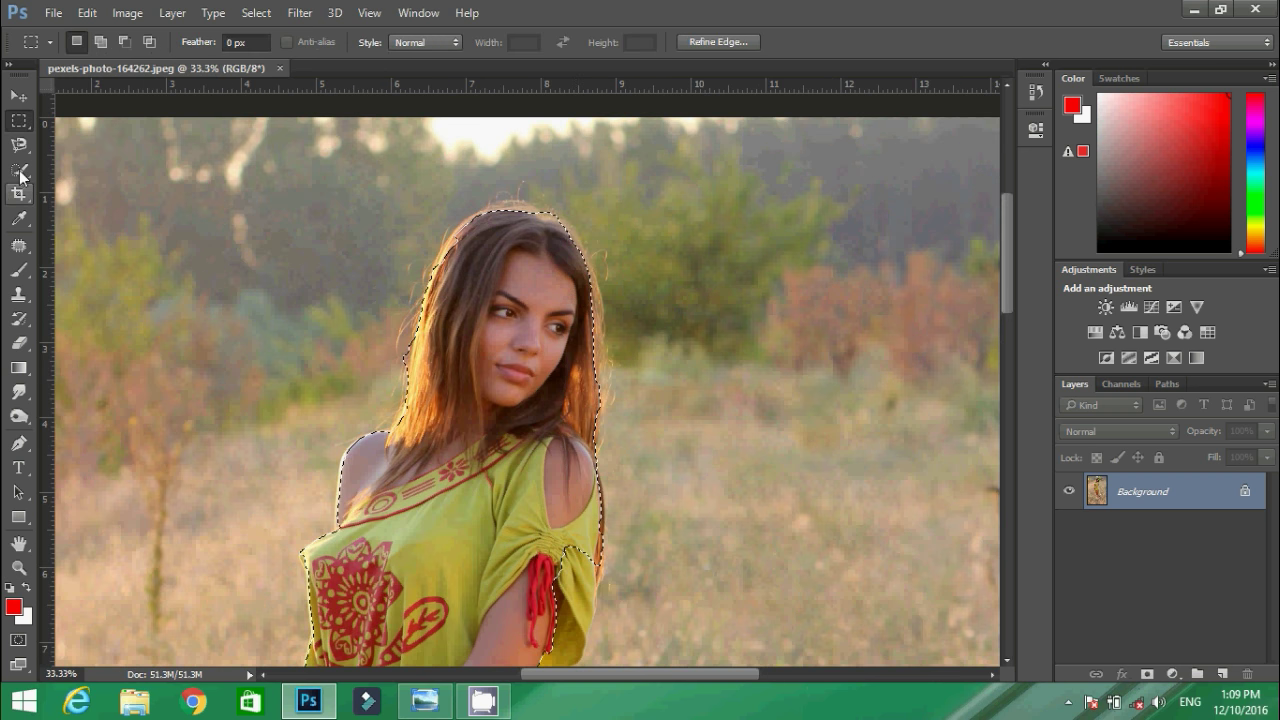
left_click(18, 172)
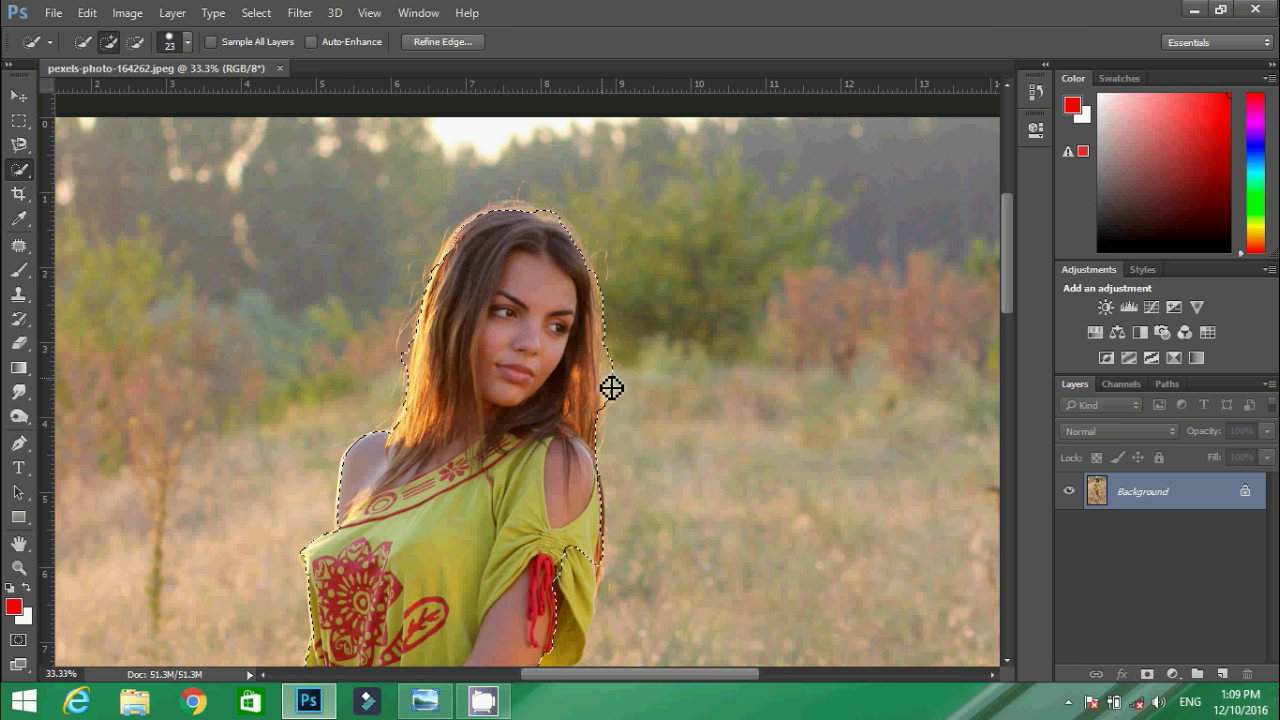
left_click(611, 388)
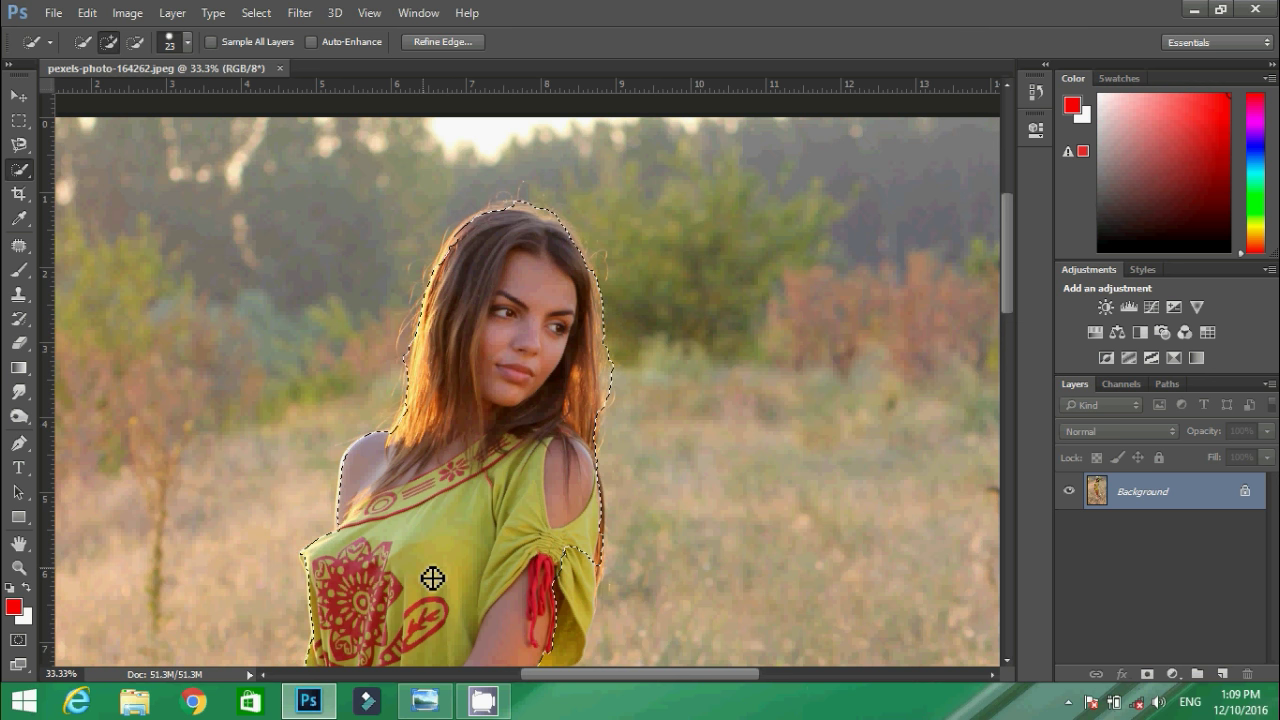
scroll(432, 578, "down", 5)
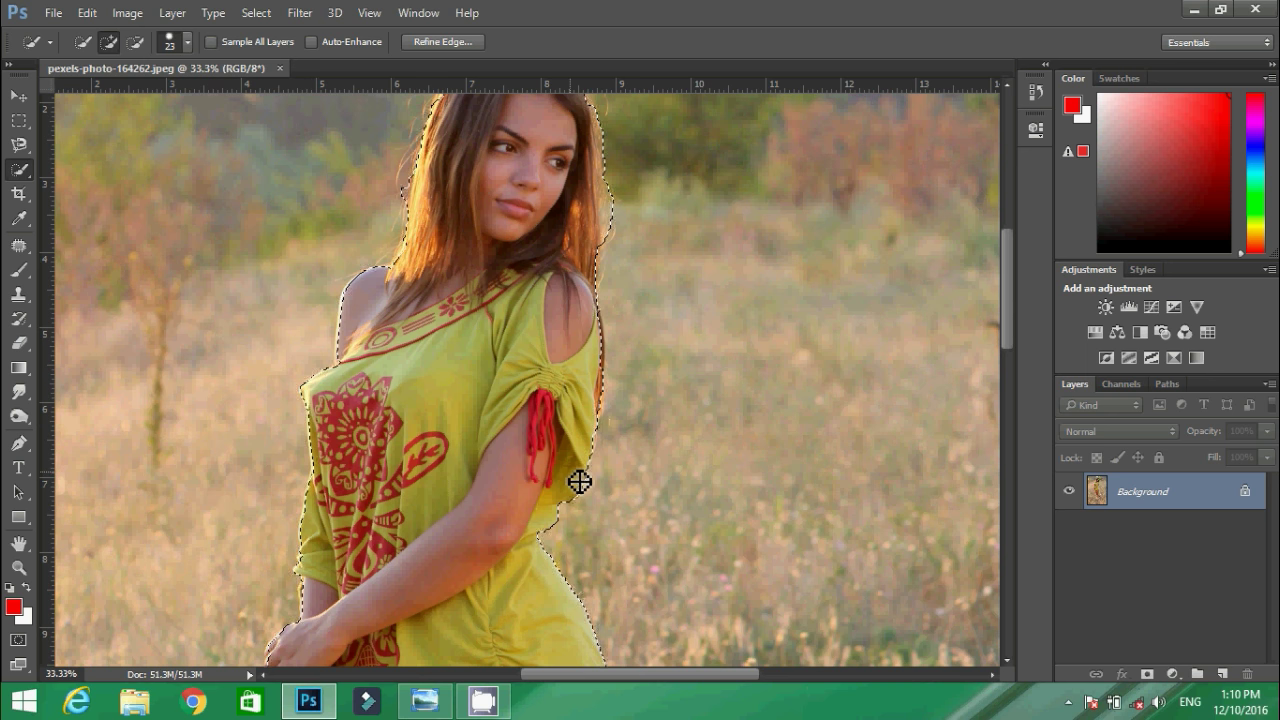
scroll(579, 482, "down", 5)
scroll(579, 482, "down", 1)
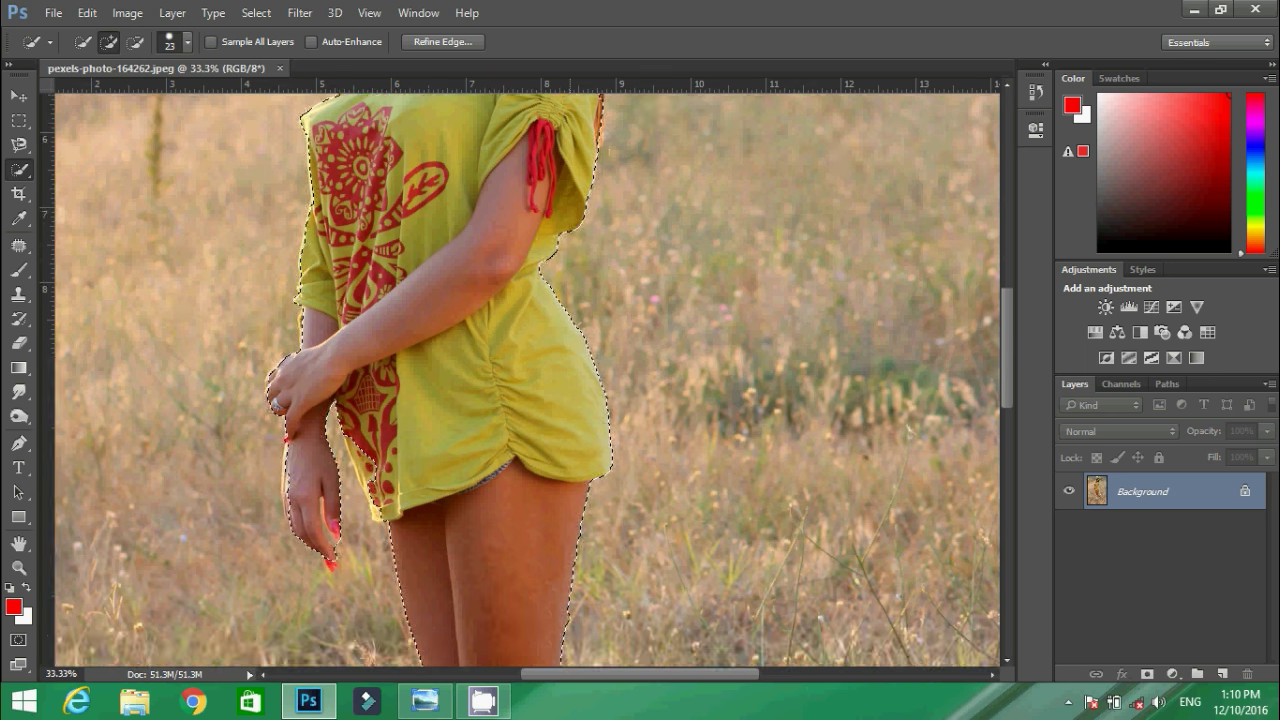
scroll(571, 477, "down", 3)
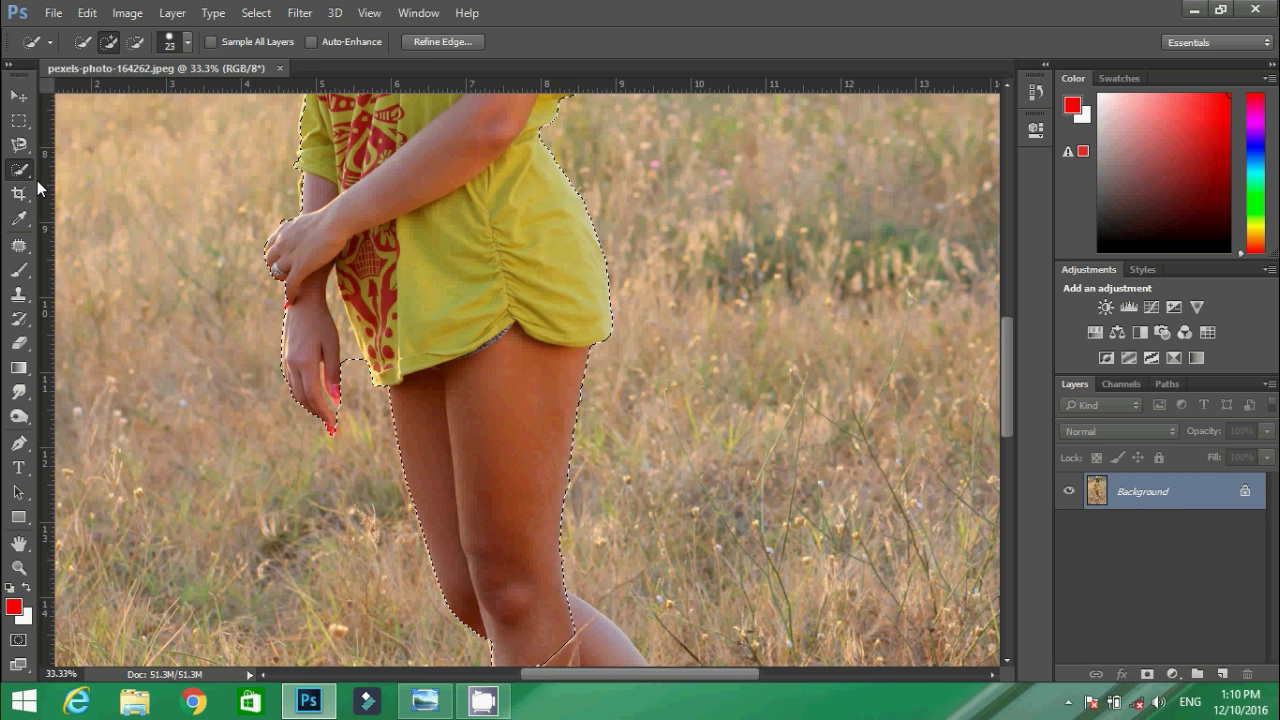
Subtract the wrist-to-shirt gap and mask Layer 0 so only the woman remains
left_click(135, 42)
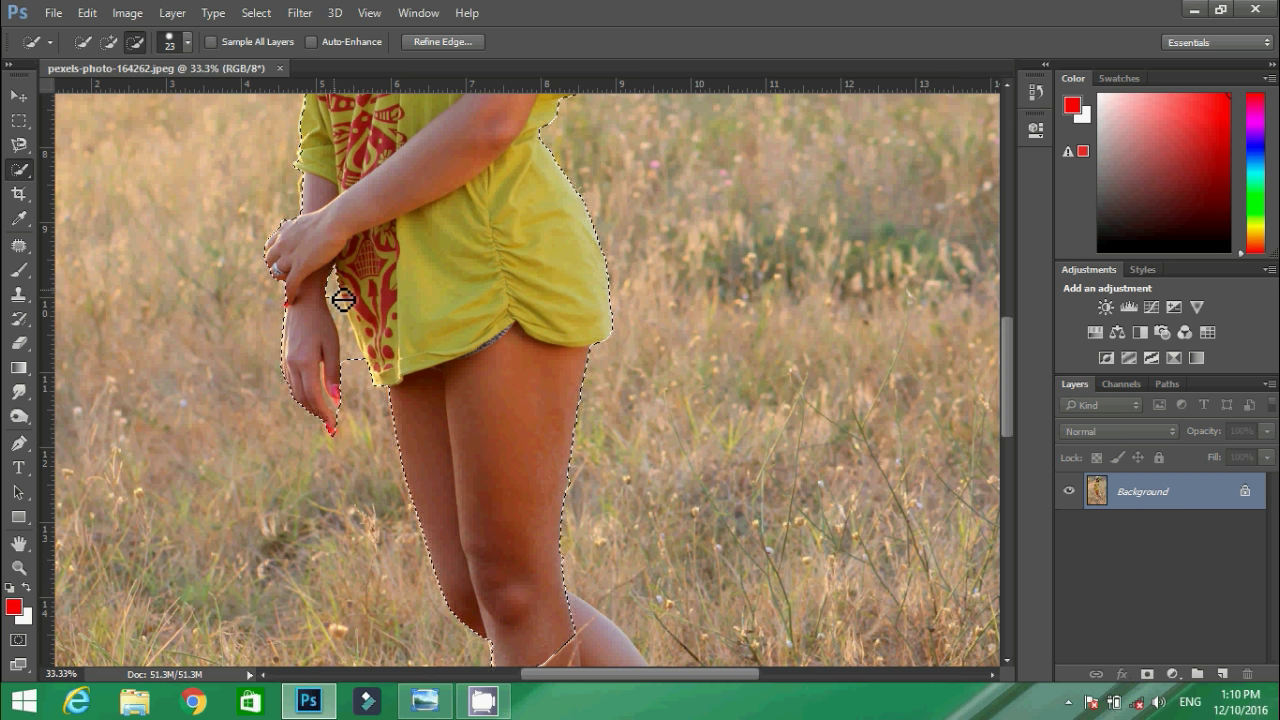
left_click_drag(343, 314, 362, 363)
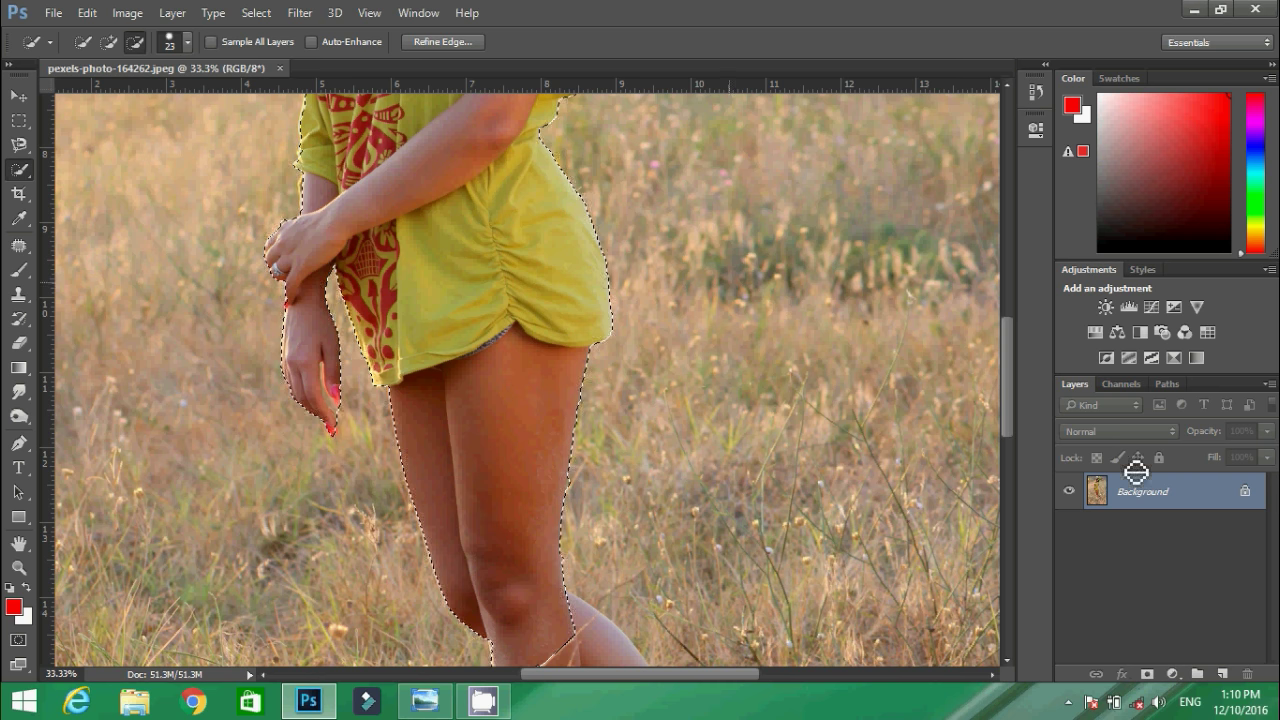
left_click(1146, 676)
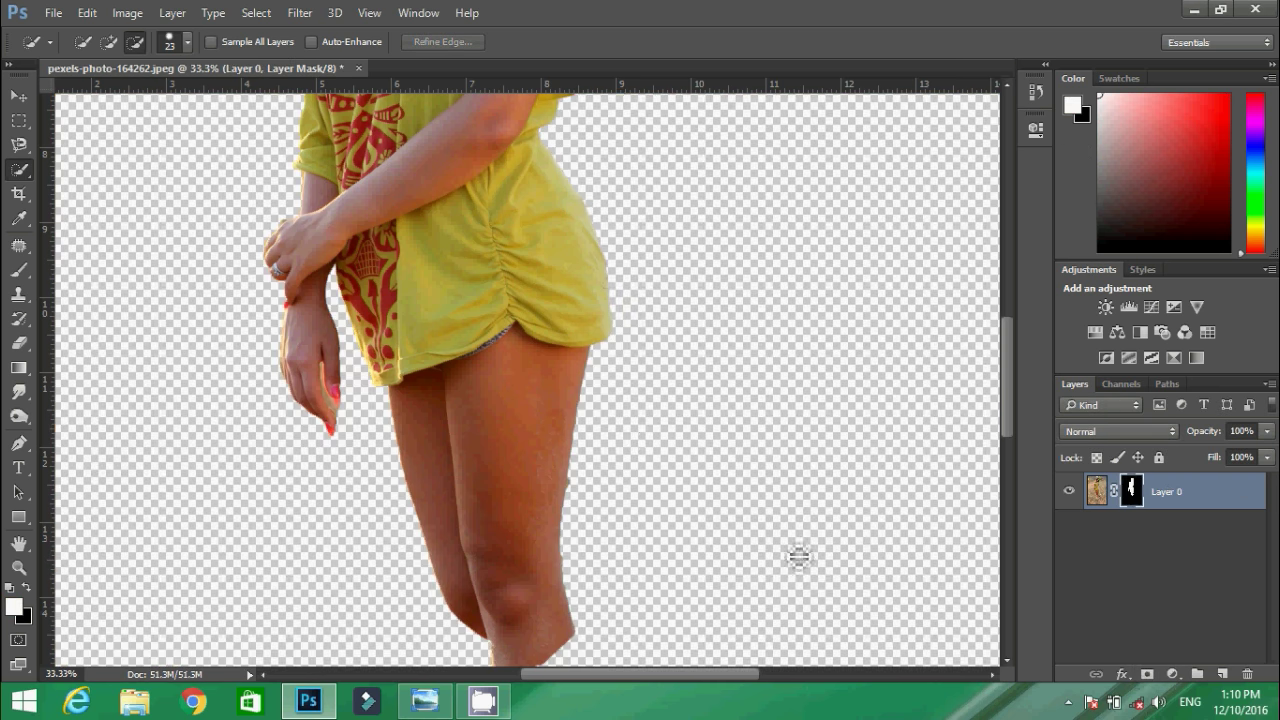
key("ctrl+minus")
key("ctrl+minus")
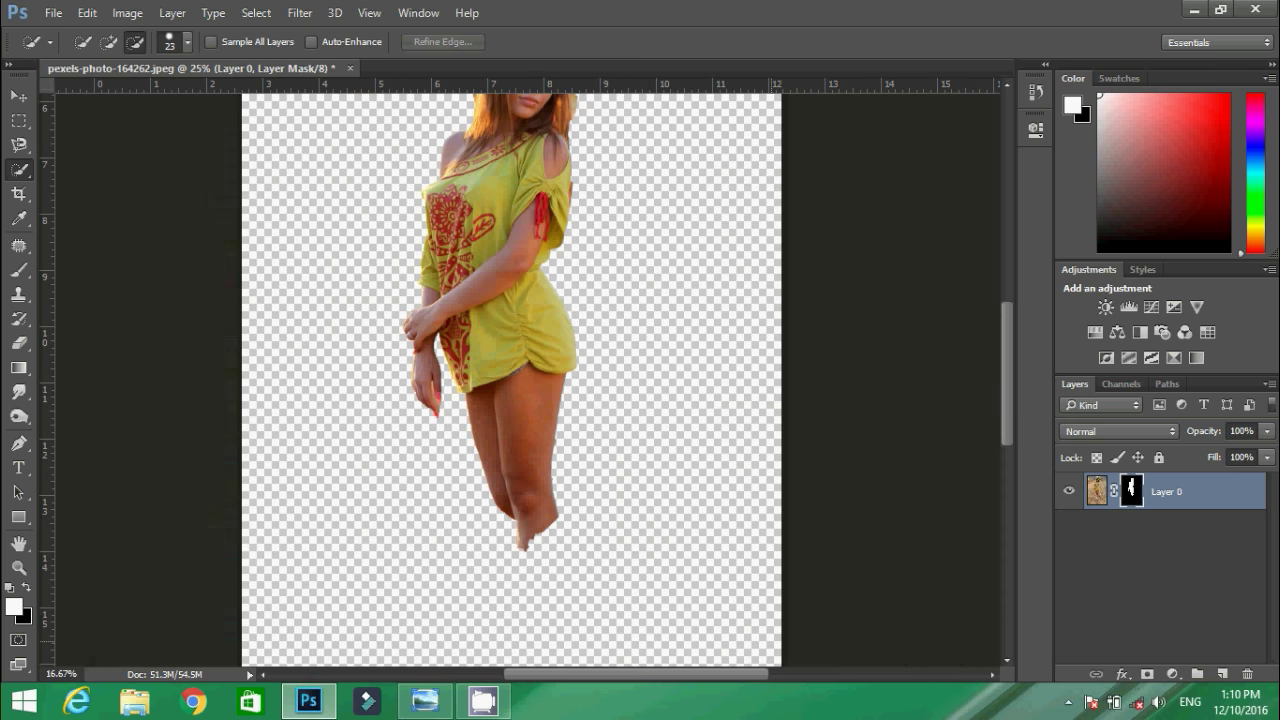
key("ctrl+minus")
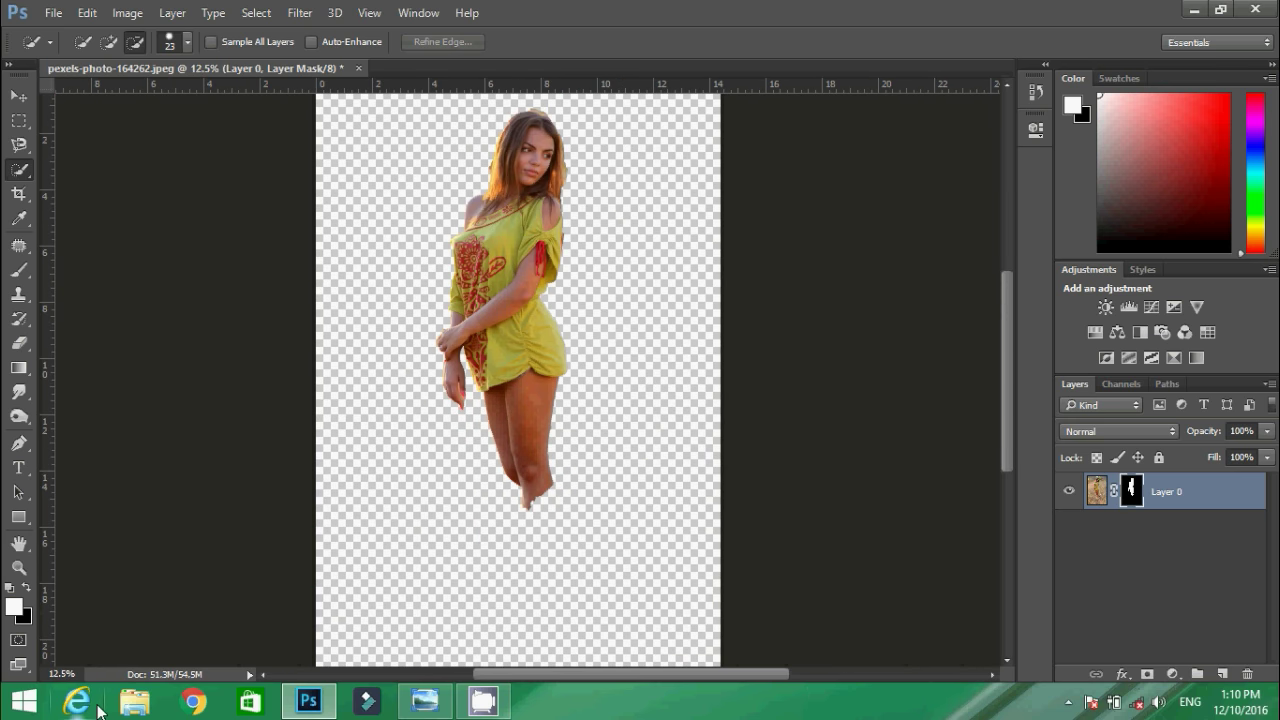
Bring pexels-photo_2 from the Downloads folder into the Photoshop document
left_click(134, 701)
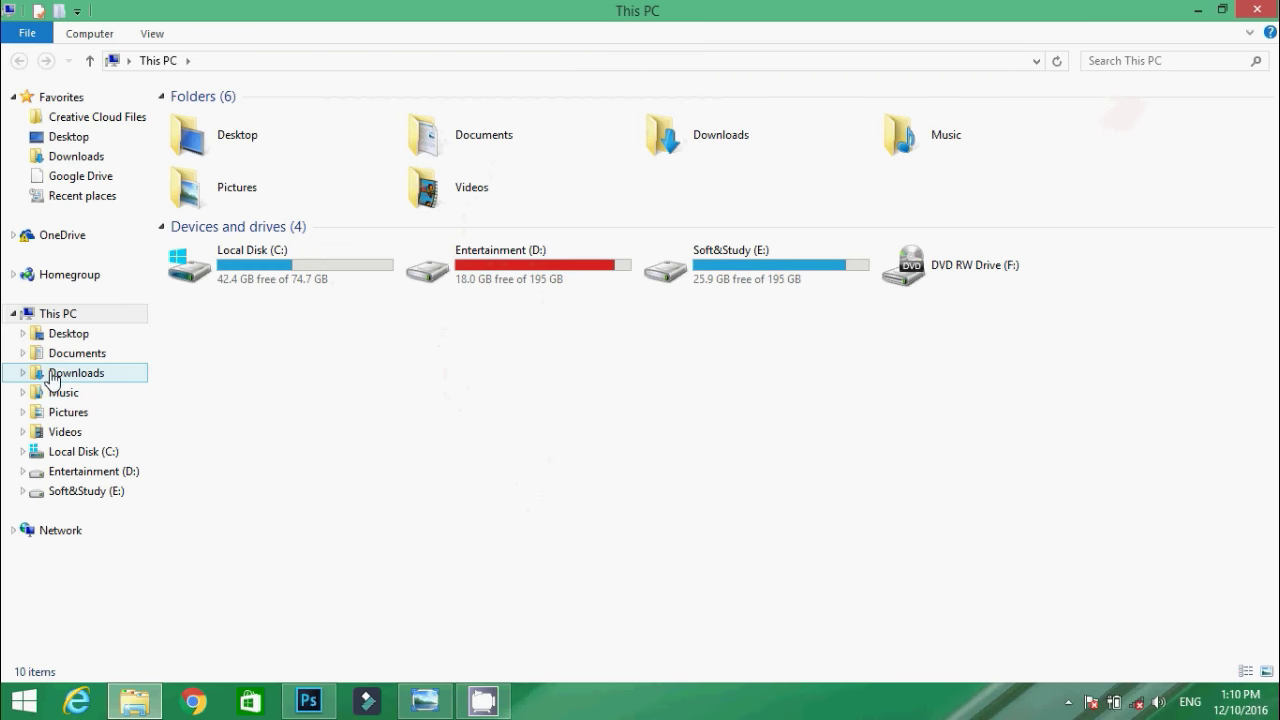
left_click(52, 375)
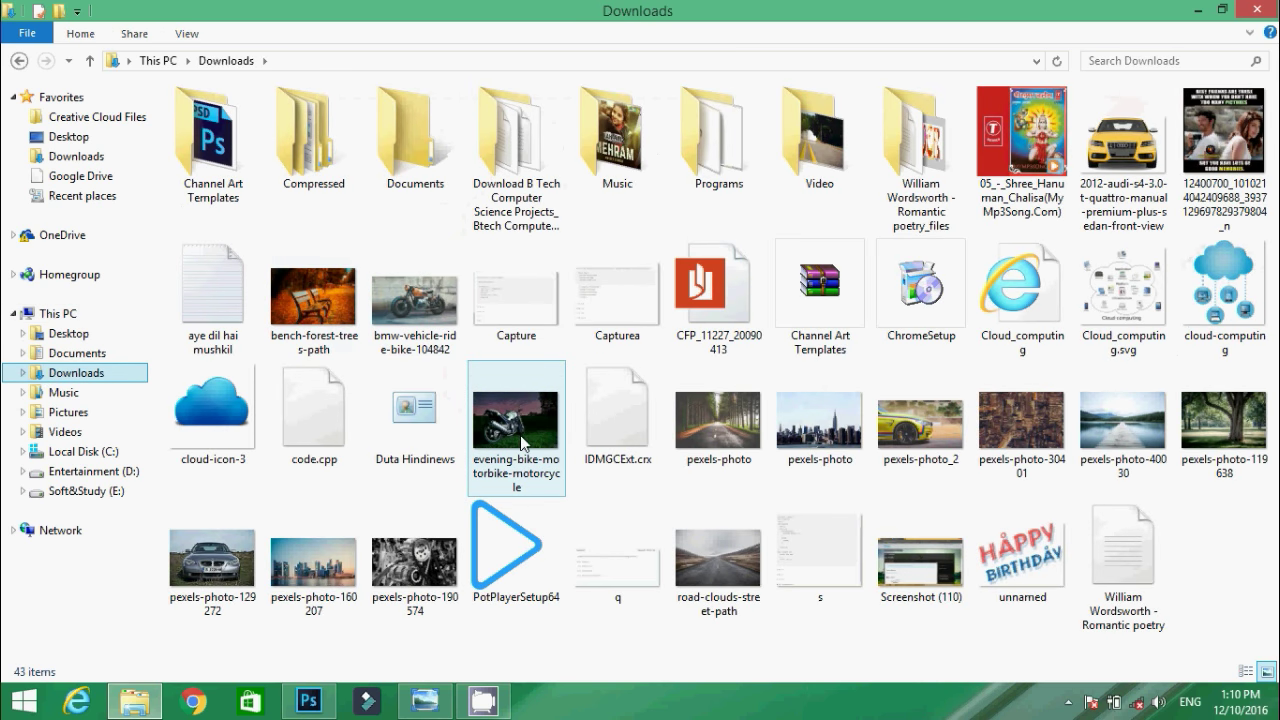
left_click(934, 428)
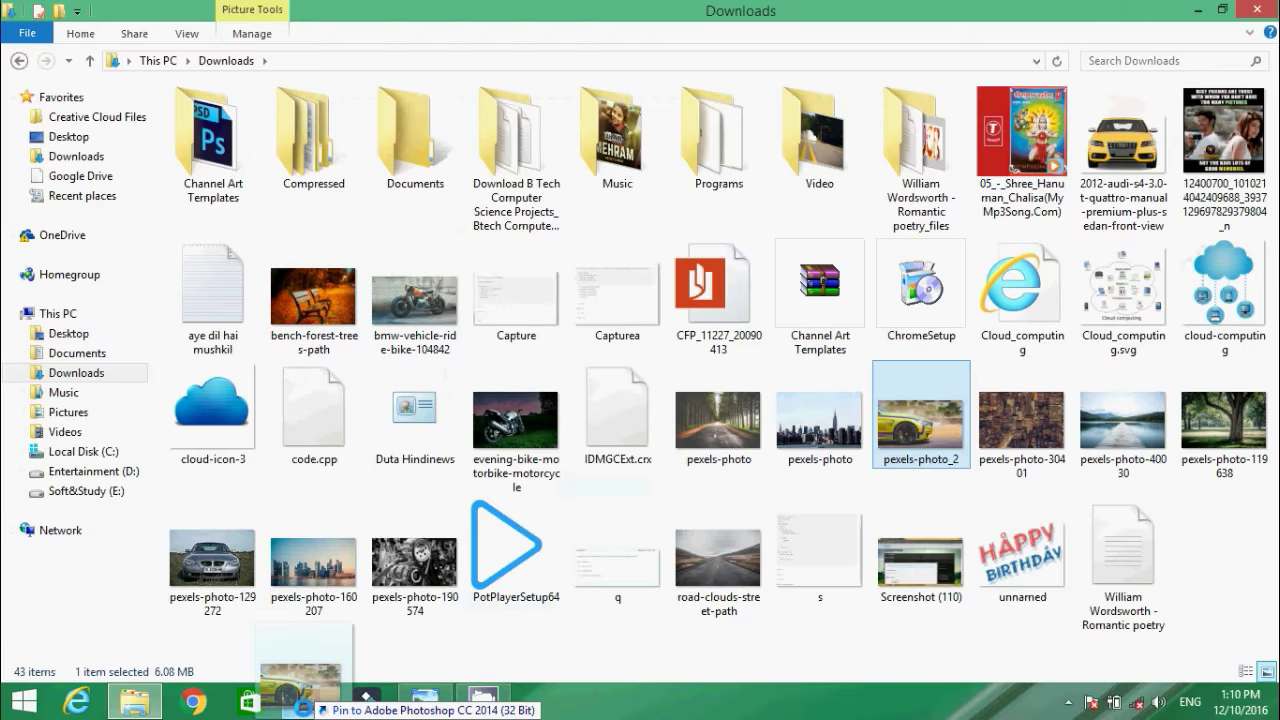
left_click(308, 701)
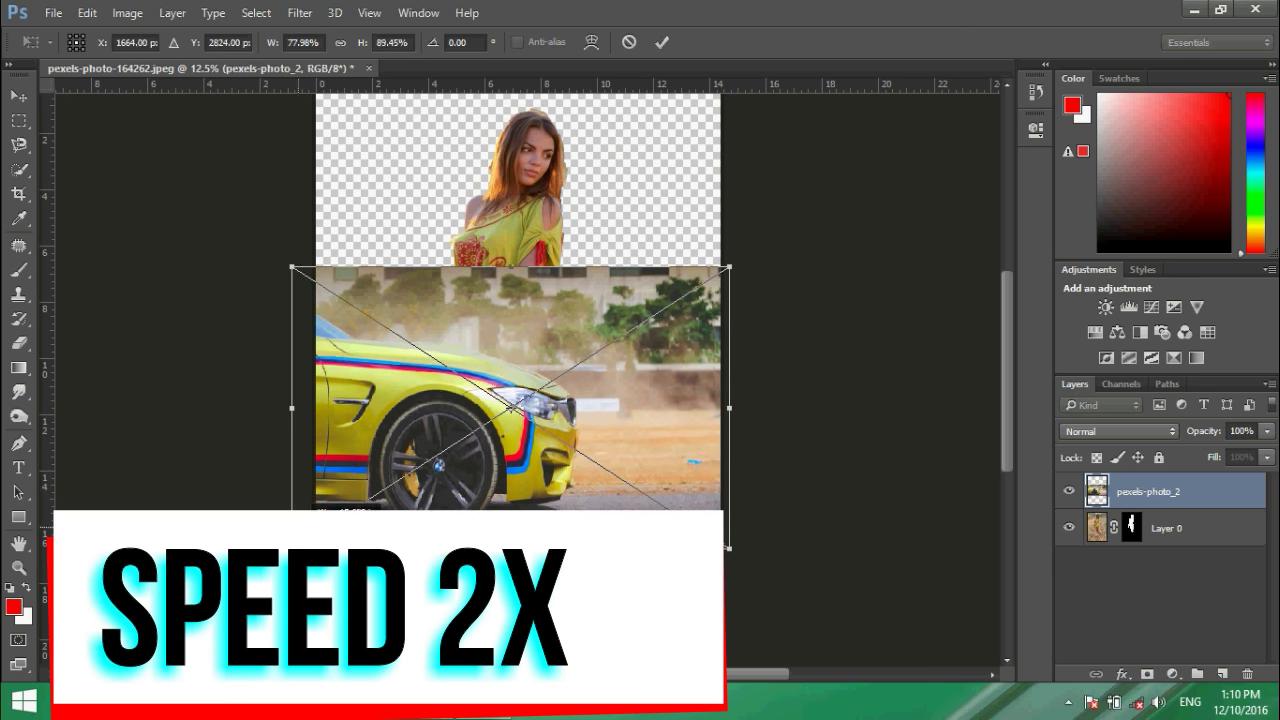
Resize the car photo, flip it horizontally and move it up the canvas
left_click_drag(325, 493, 319, 554)
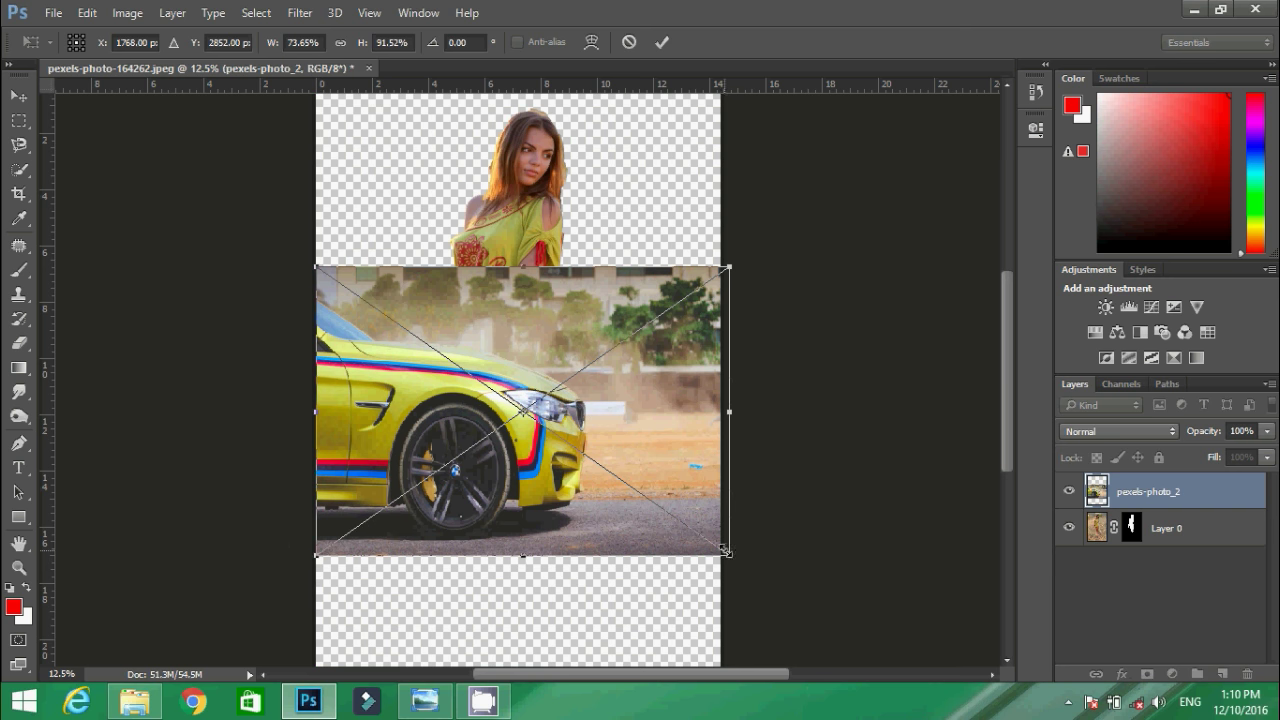
left_click_drag(727, 552, 717, 550)
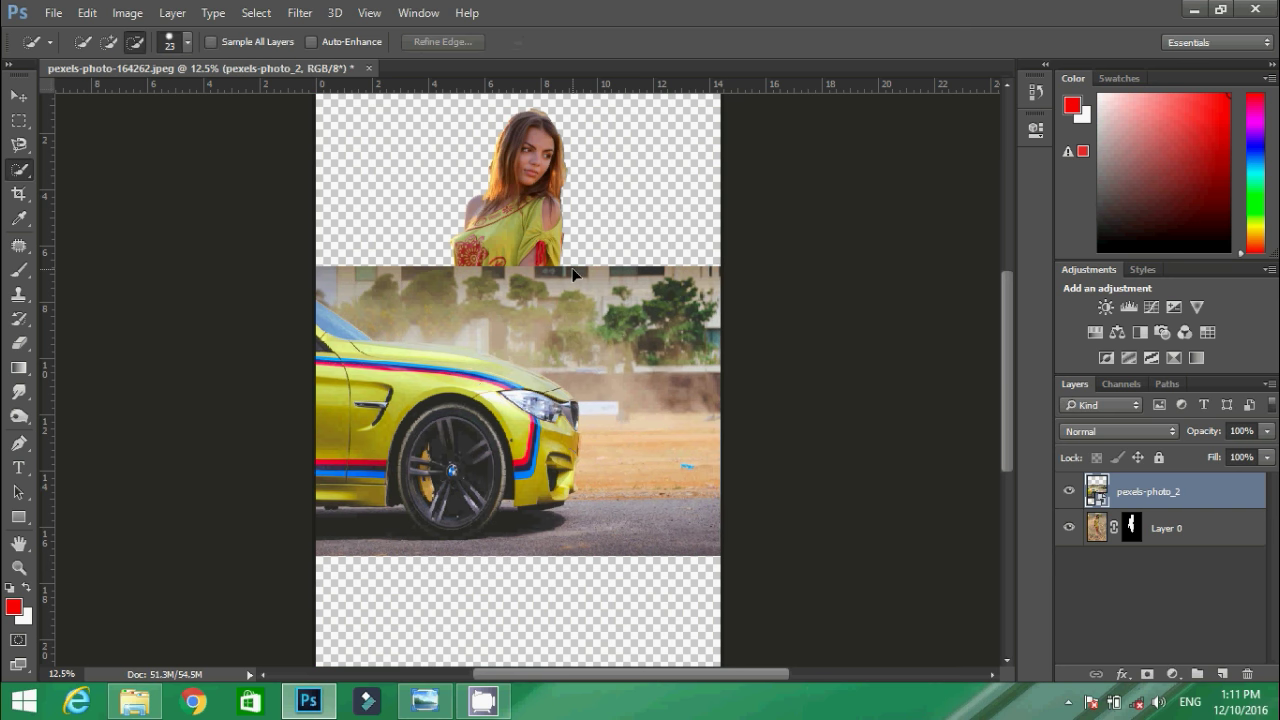
right_click(470, 423)
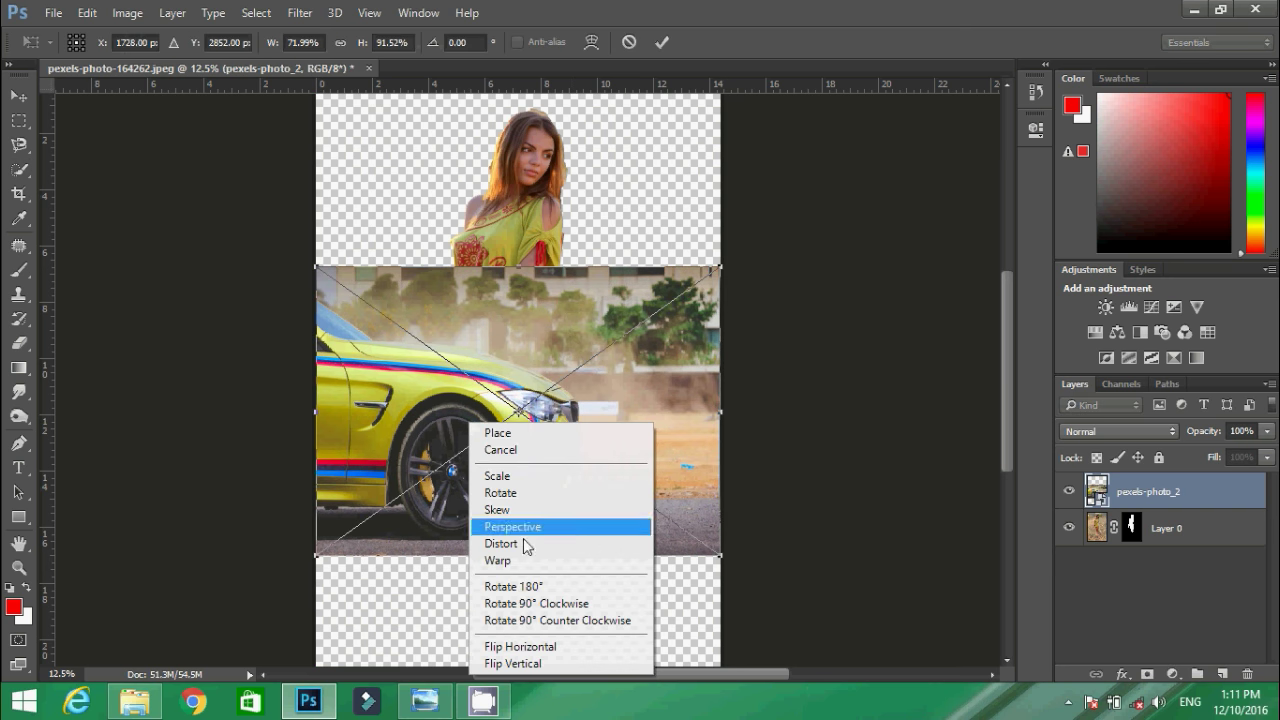
left_click(518, 646)
mouse_move(417, 443)
left_mouse_down()
mouse_move(414, 569)
mouse_move(432, 367)
mouse_move(417, 376)
left_mouse_up()
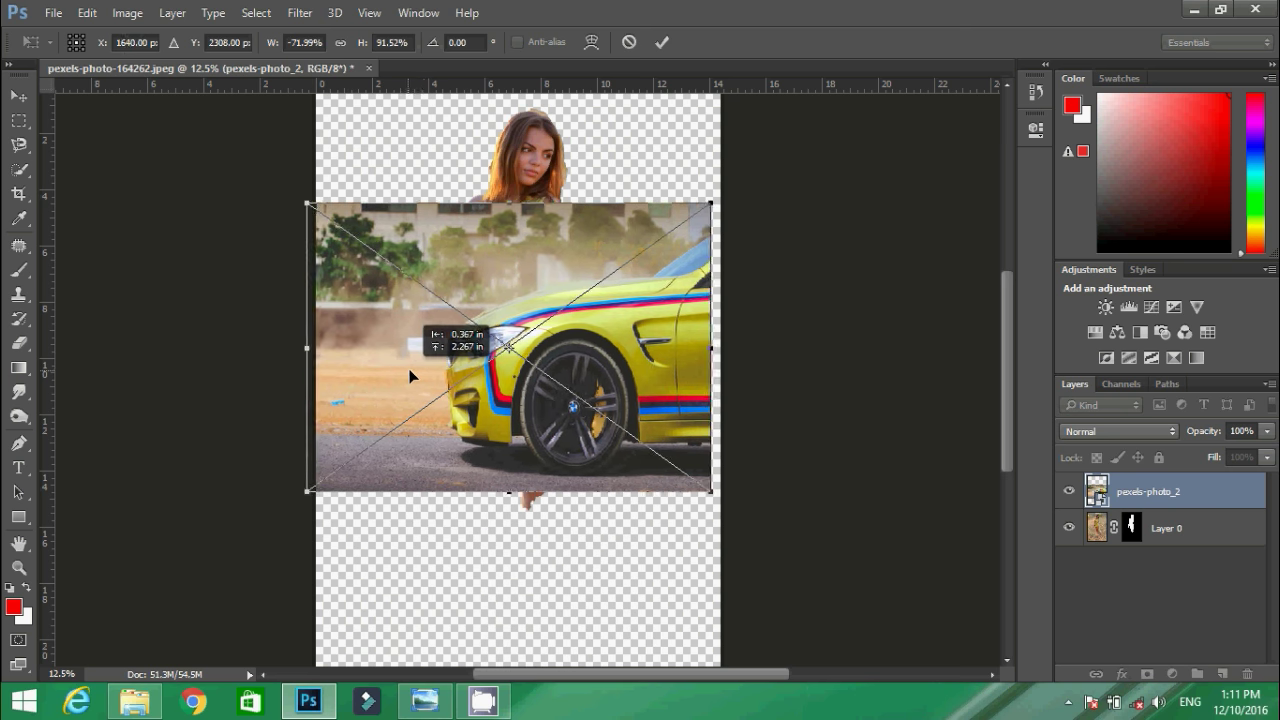
key("Return")
key("w")
Extend the canvas to the right and move the car photo to the lower right
key("c")
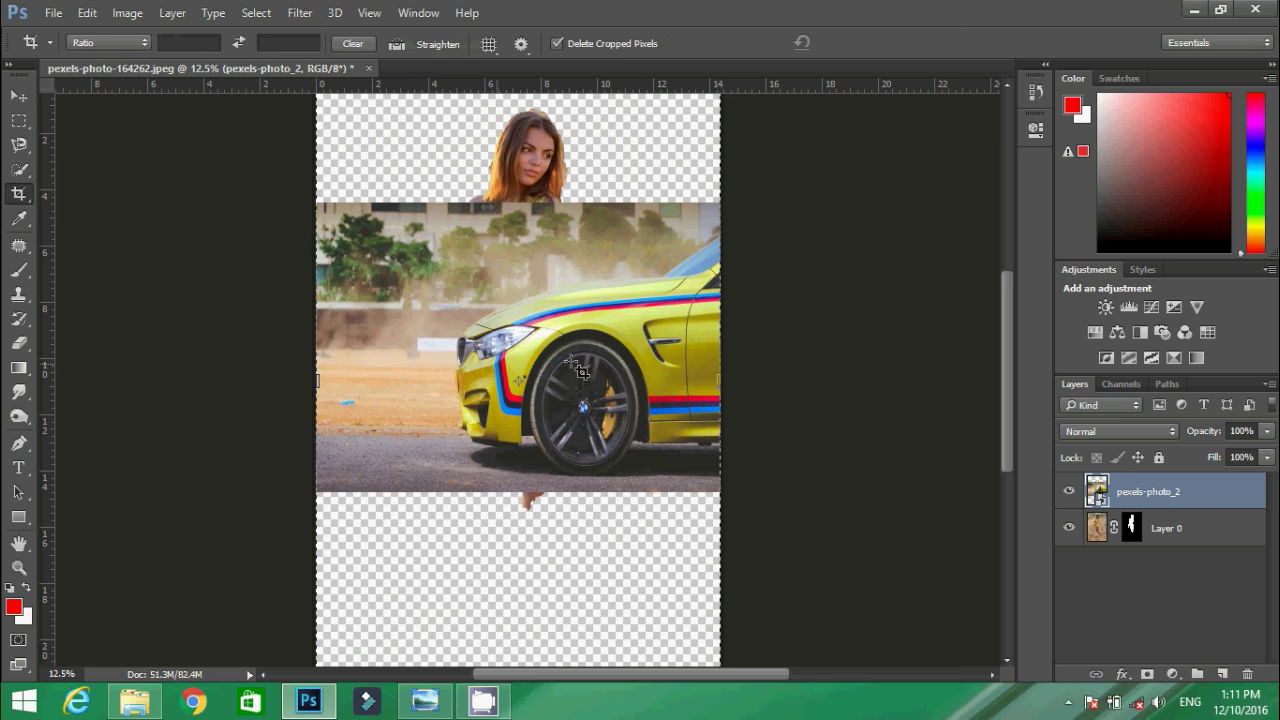
left_click_drag(720, 380, 830, 380)
key("Return")
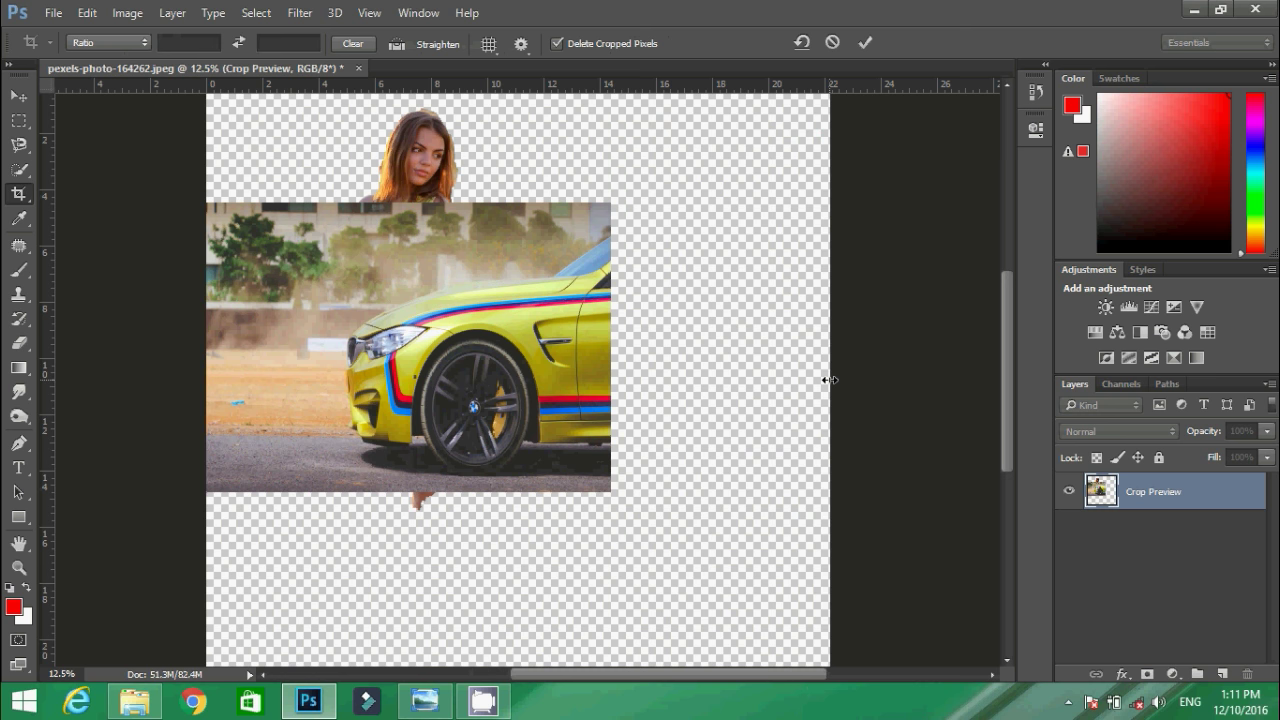
key("v")
mouse_move(470, 410)
left_mouse_down()
mouse_move(656, 606)
mouse_move(688, 606)
left_mouse_up()
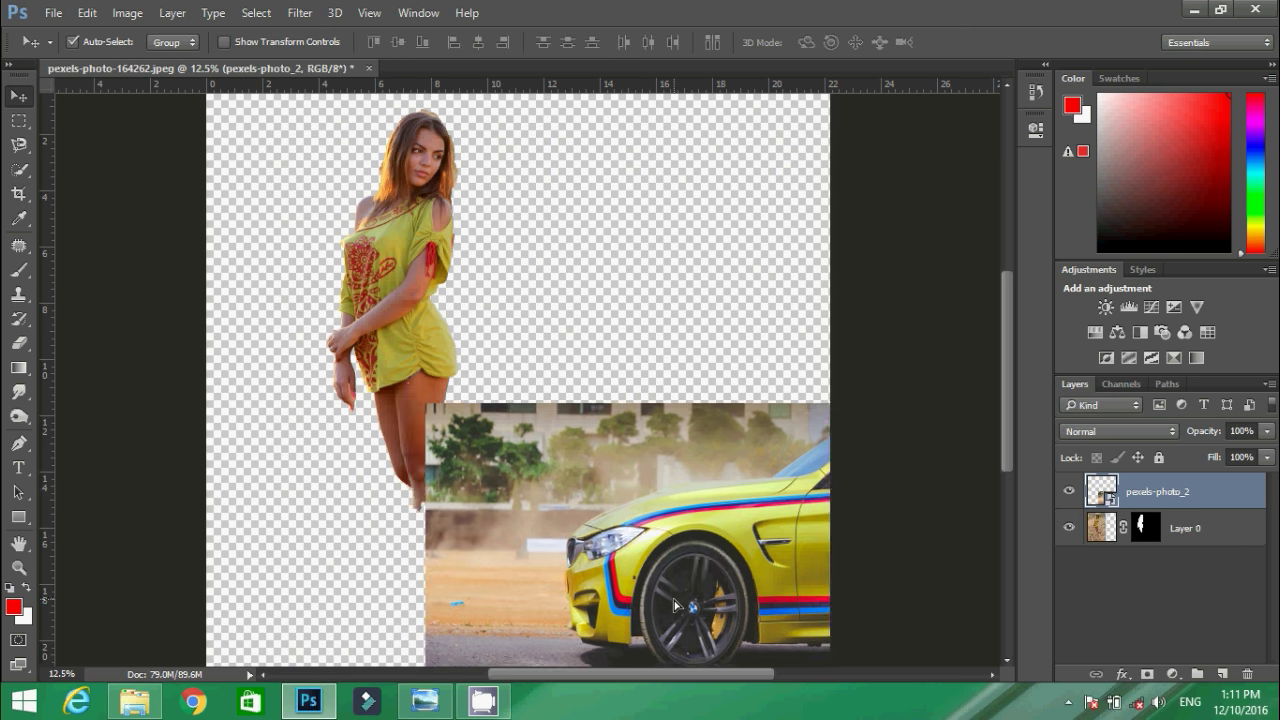
scroll(674, 603, "down", 3)
Enlarge the car photo toward the upper left and place the woman layer above it
key("ctrl+t")
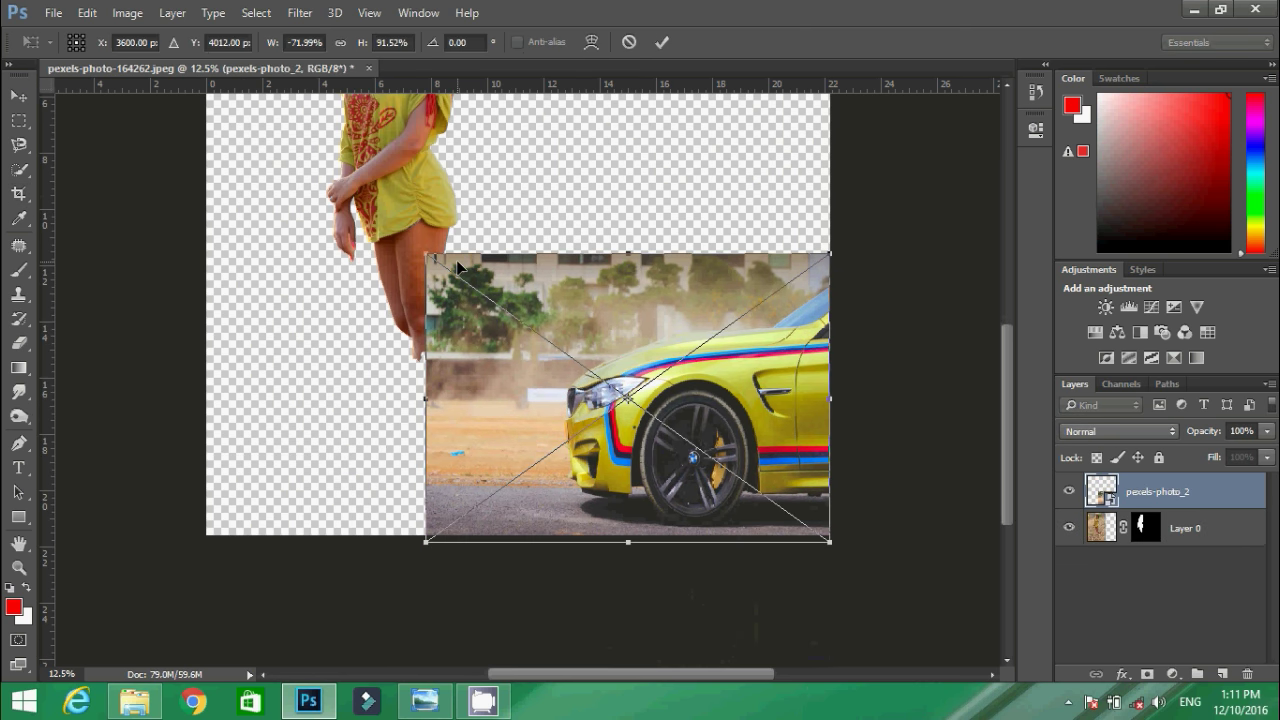
left_click_drag(584, 329, 549, 321)
left_click_drag(422, 246, 253, 207)
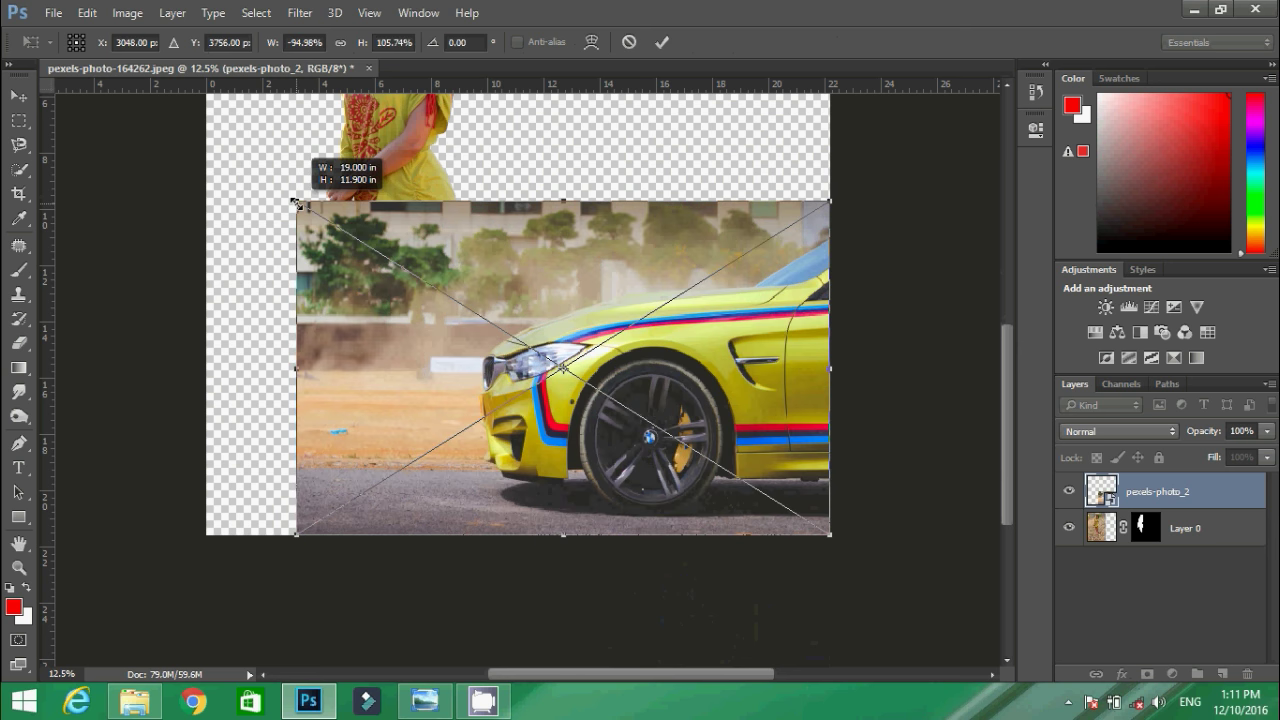
key("Return")
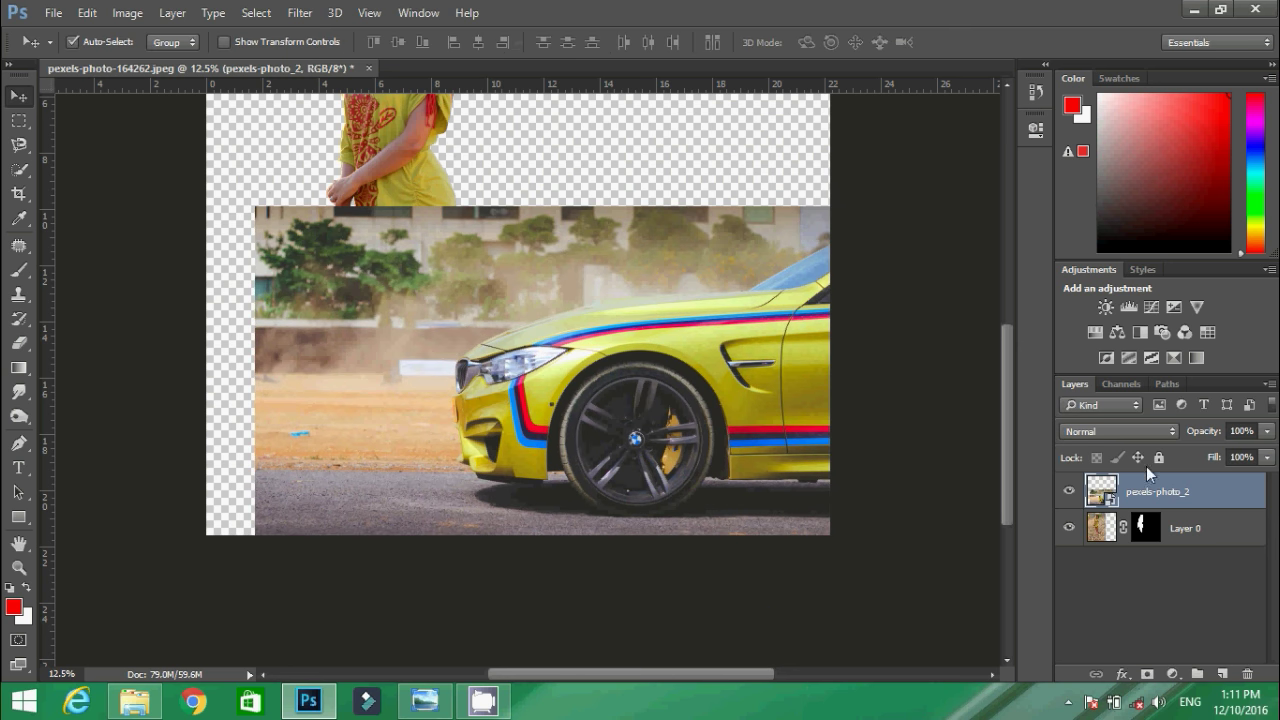
key("ctrl+bracketleft")
left_click(412, 176)
Shrink the woman, flip her horizontally and place her in front of the car's side
left_click_drag(411, 173, 403, 376)
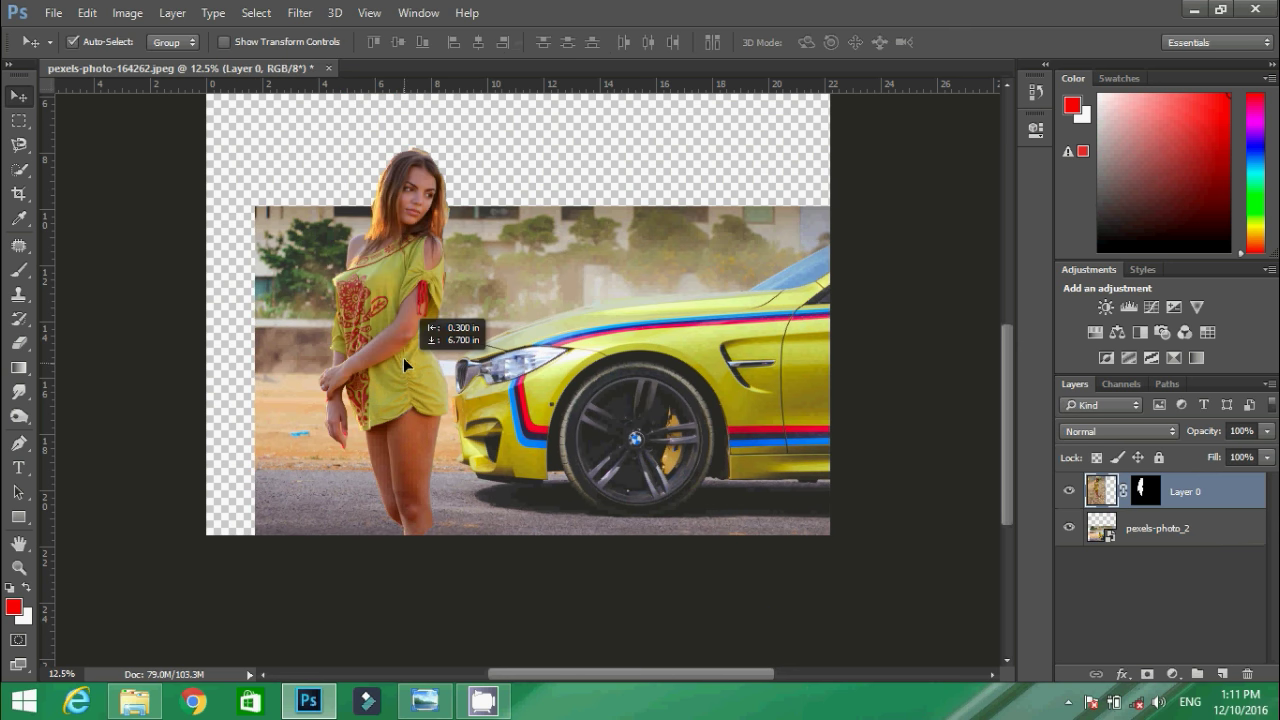
key("ctrl+t")
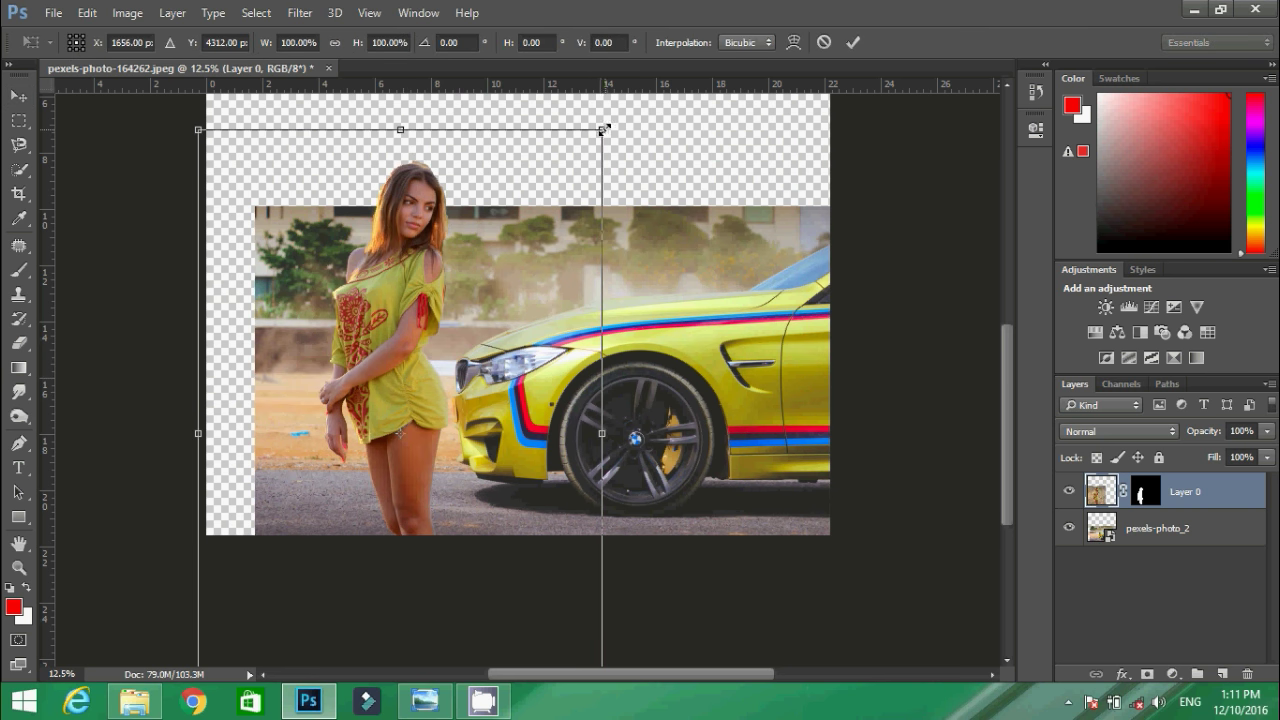
left_click_drag(603, 130, 580, 207)
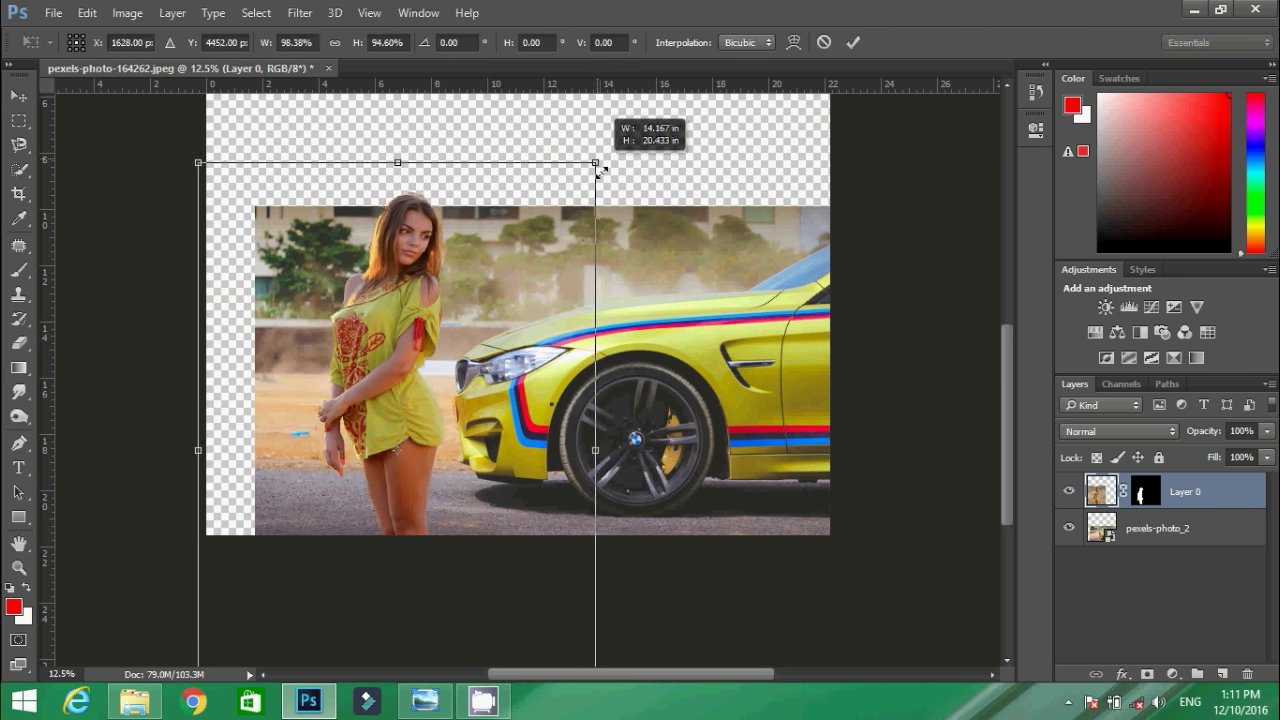
mouse_move(373, 391)
left_mouse_down()
mouse_move(469, 392)
mouse_move(395, 397)
mouse_move(453, 436)
mouse_move(658, 419)
left_mouse_up()
right_click(395, 397)
left_click(444, 637)
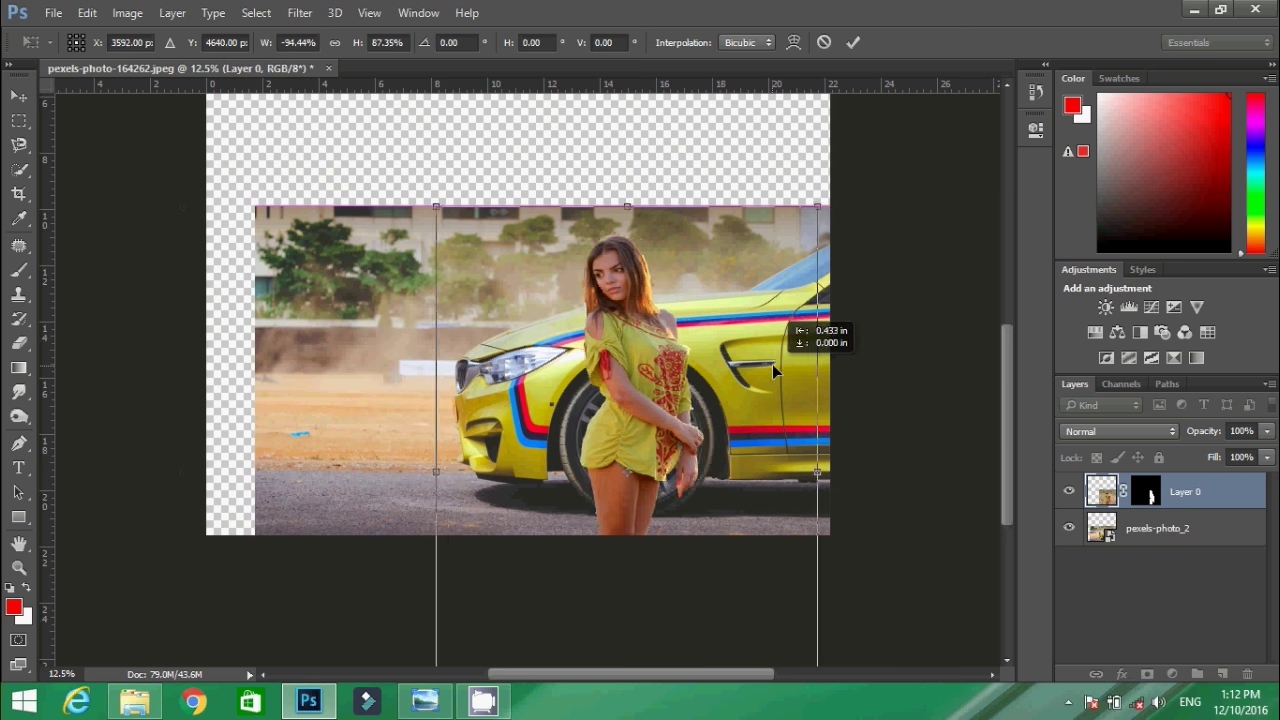
left_click_drag(772, 364, 792, 370)
key("Return")
Stretch the woman slightly taller with Free Transform
key("ctrl+t")
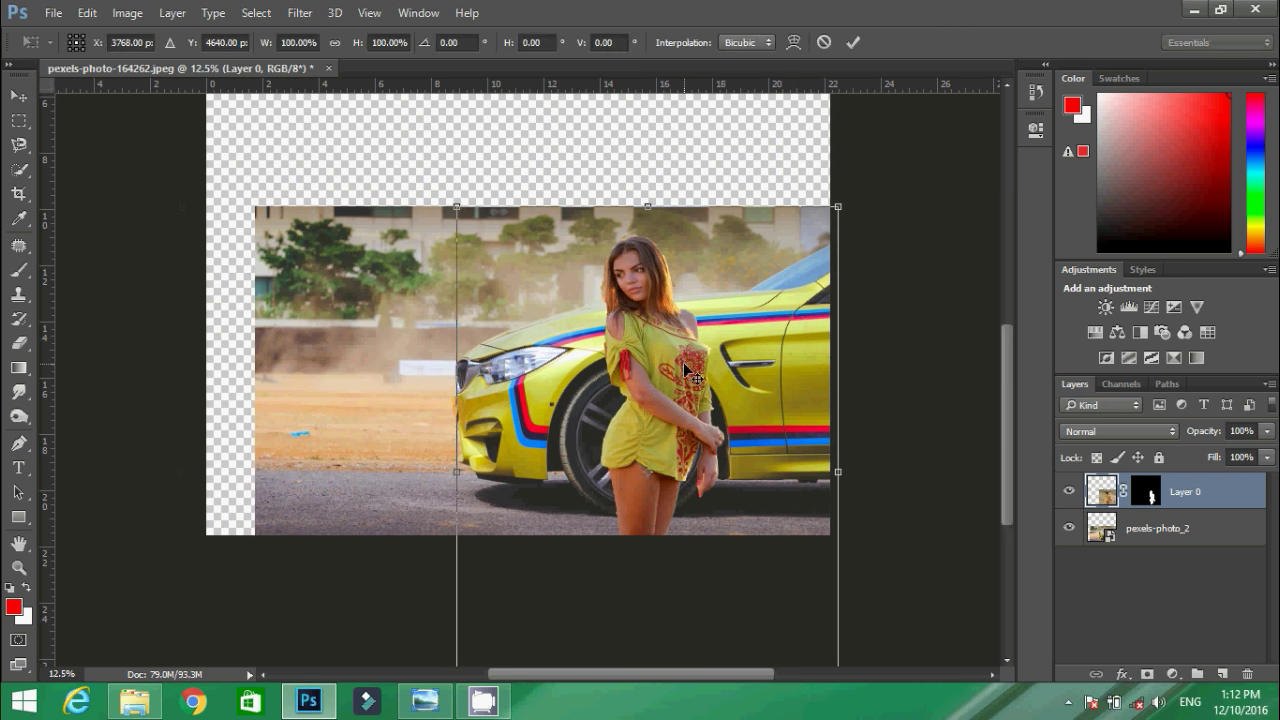
left_click_drag(663, 204, 663, 179)
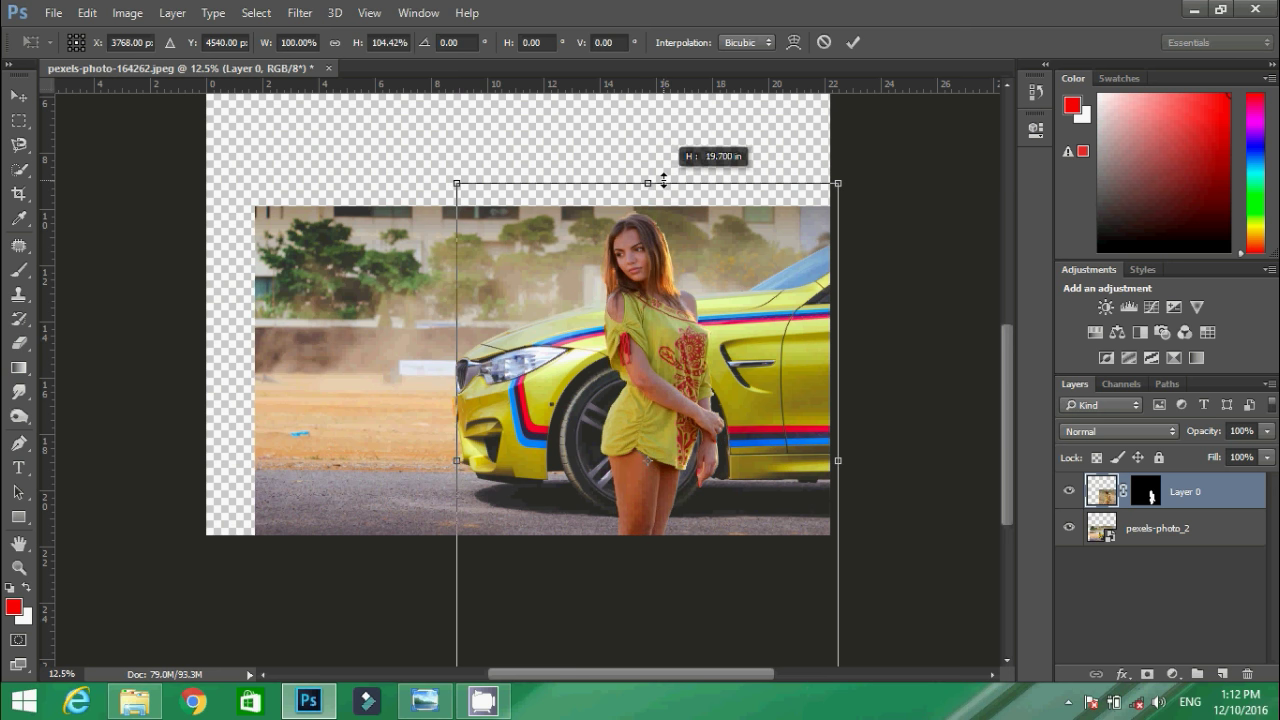
key("Return")
Crop the canvas to the car photo's edges and fit the image to the window
key("c")
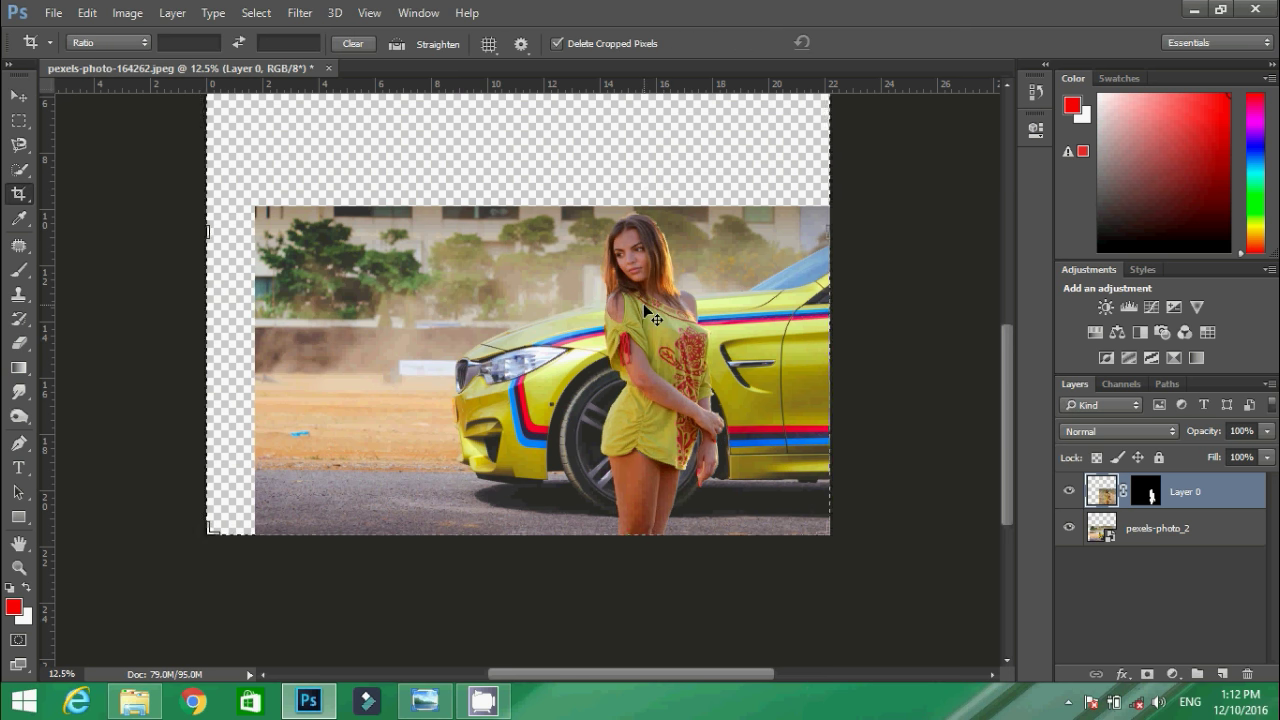
key("ctrl+minus")
left_click_drag(338, 190, 380, 270)
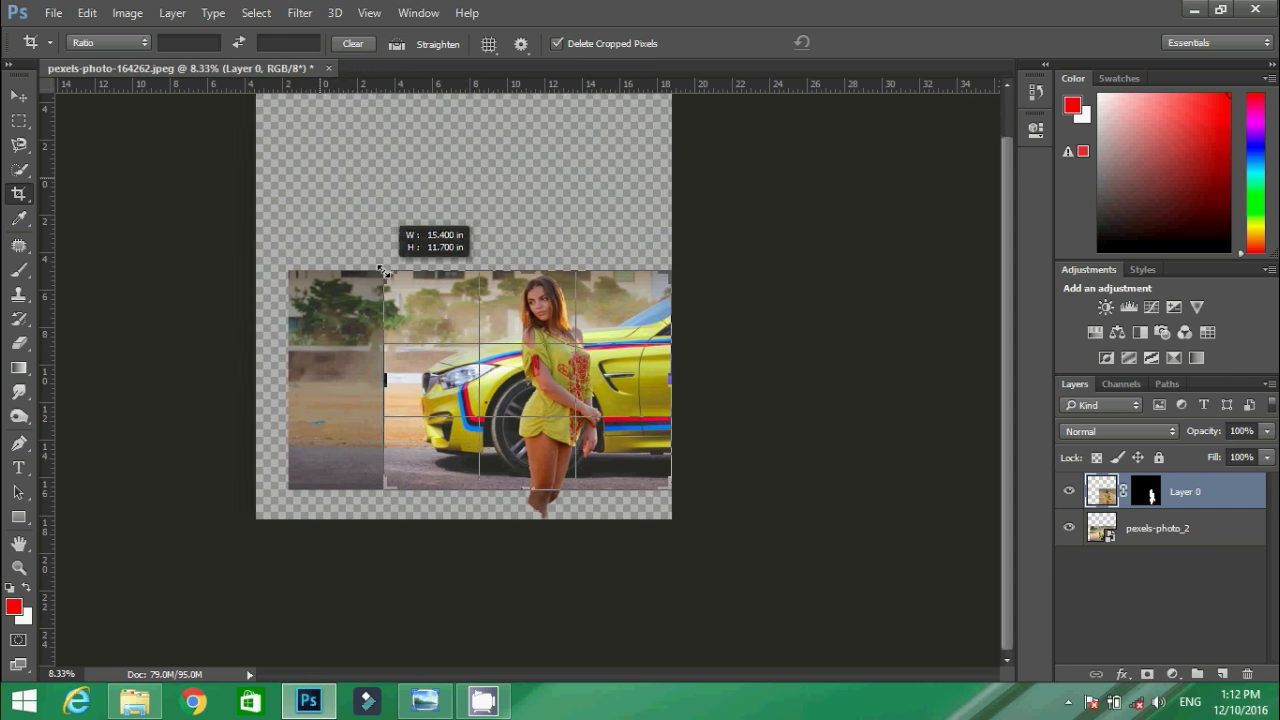
left_click_drag(380, 270, 375, 270)
key("Return")
key("ctrl+0")
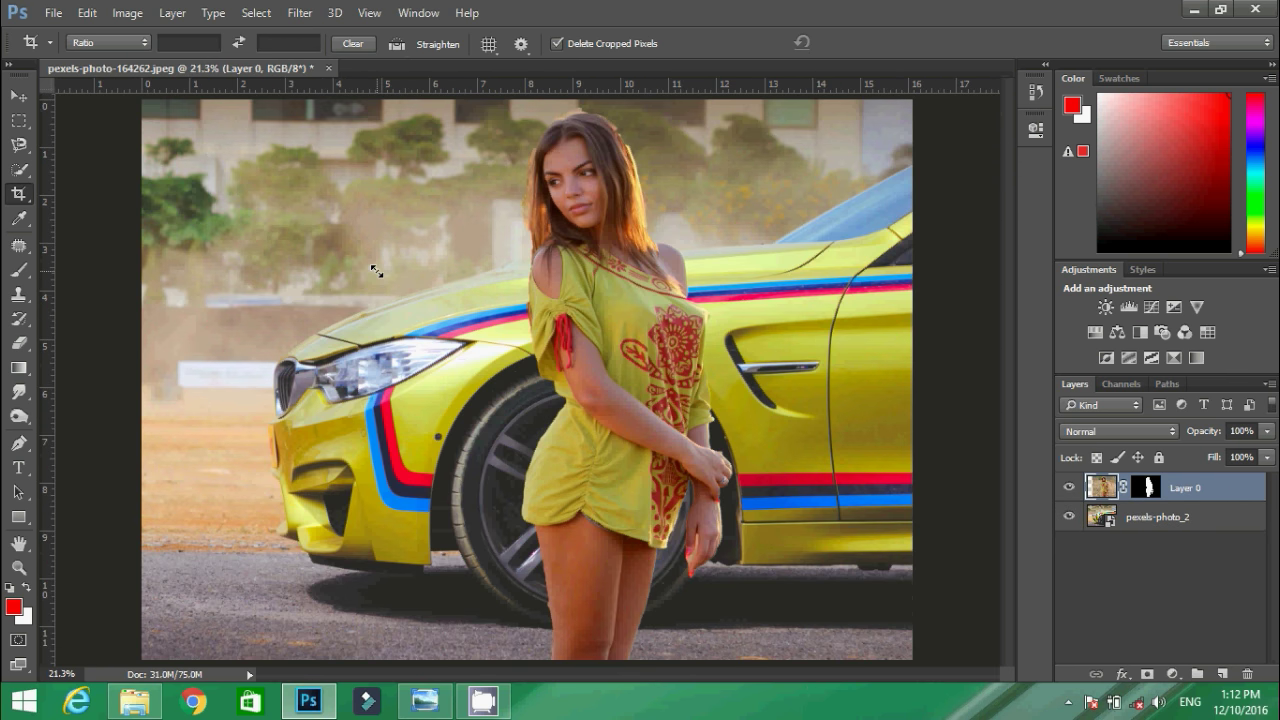
left_click(19, 391)
Set the Smudge brush to 164 px and smudge the hair's left edge on Layer 0
left_click(1139, 519)
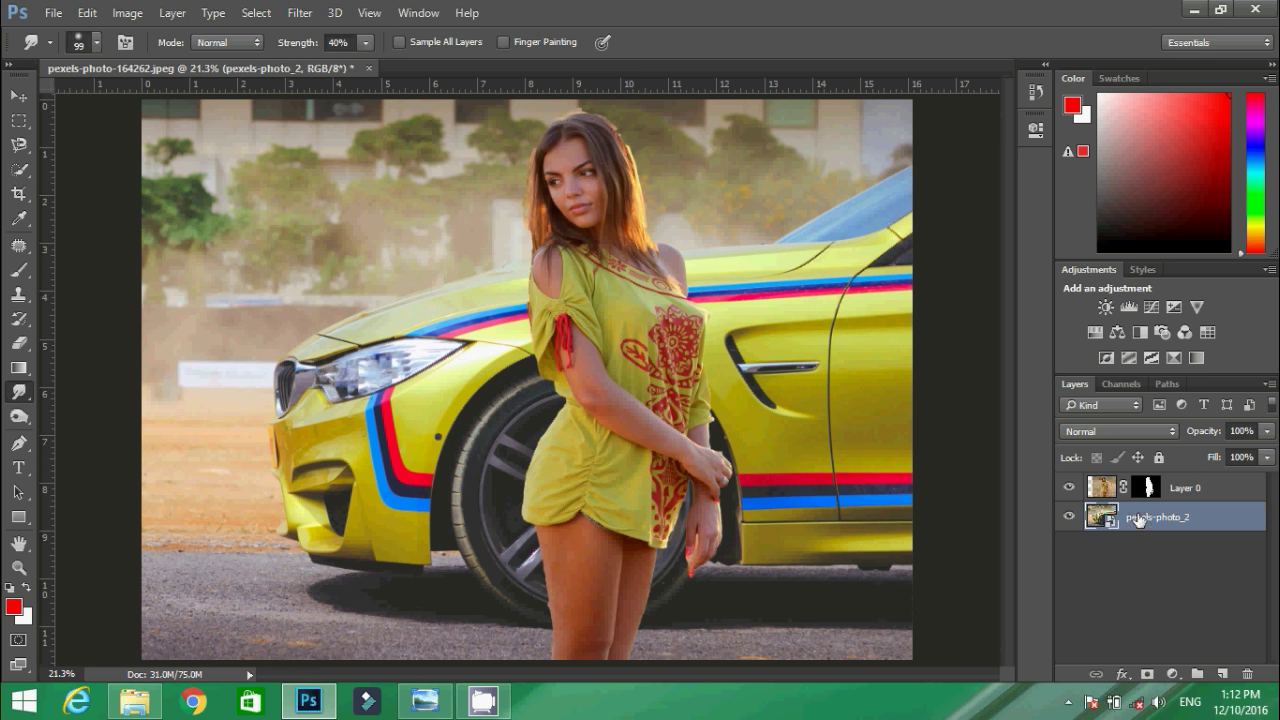
left_click(519, 148)
key("Return")
right_click(426, 209)
left_click_drag(629, 244, 588, 245)
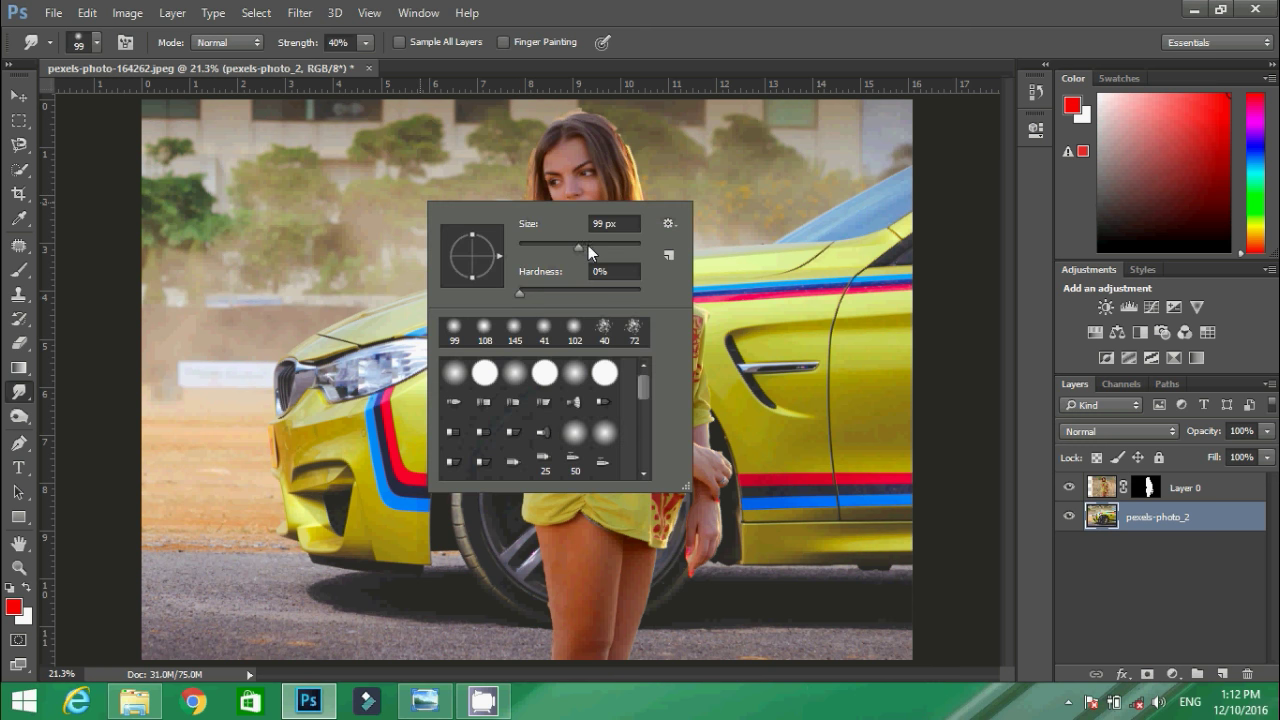
key("Return")
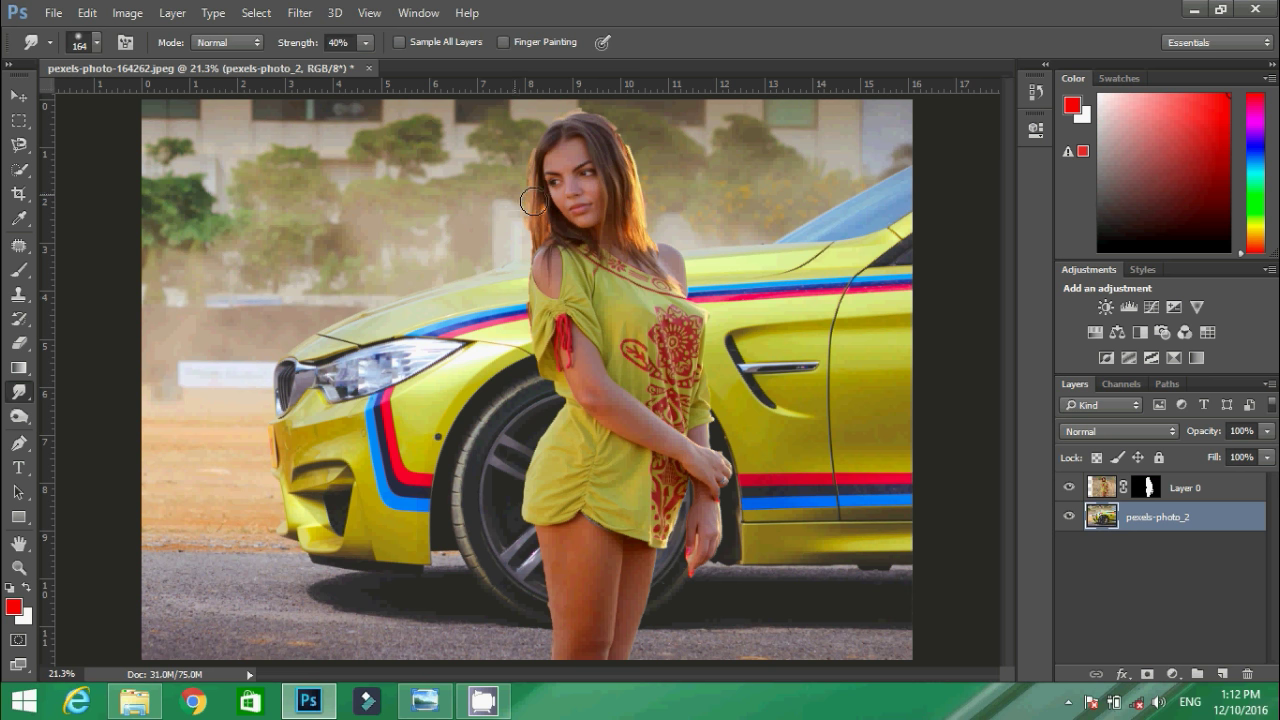
left_click(1174, 490)
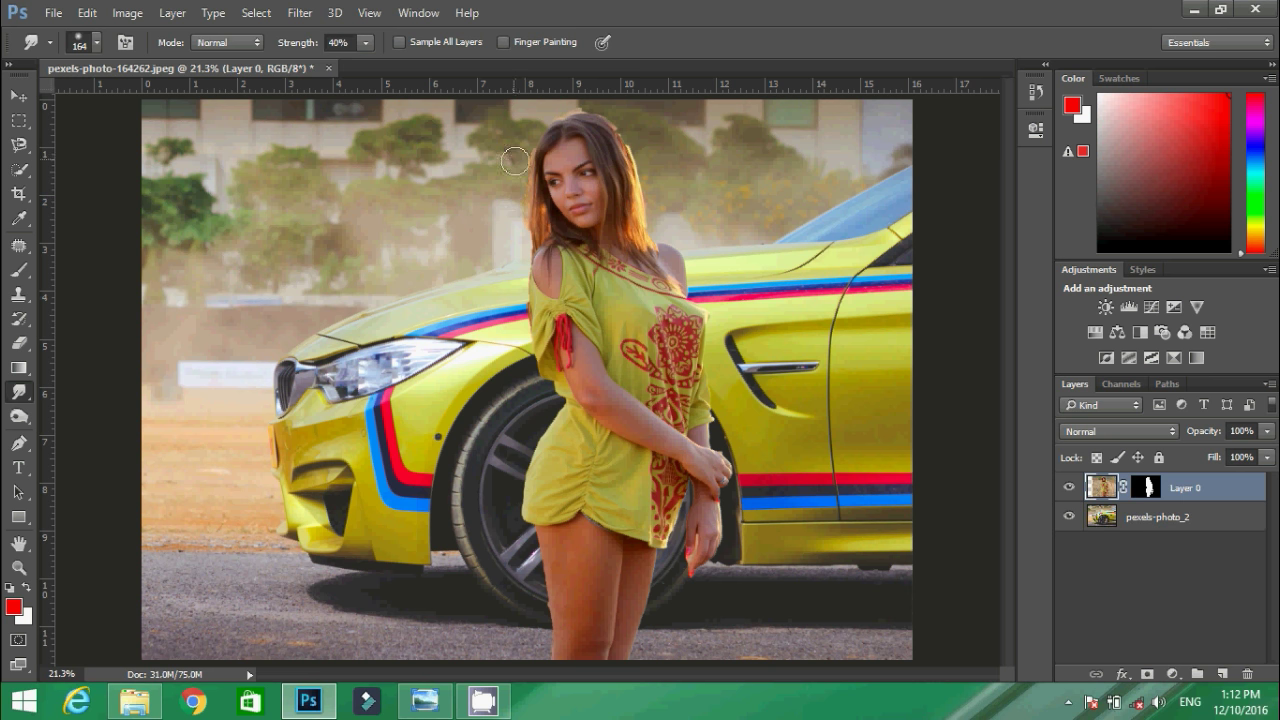
left_click_drag(529, 167, 541, 236)
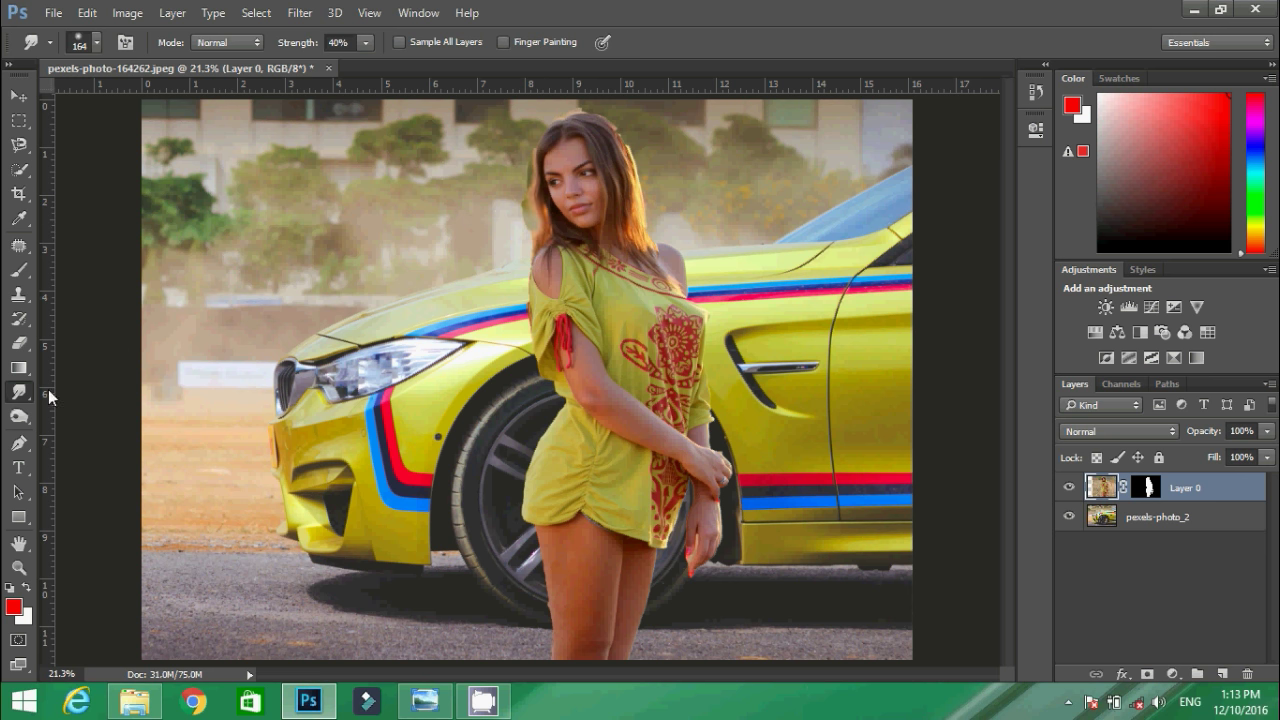
Erase fringe along the hair, left side and legs with a 114 px eraser
key("e")
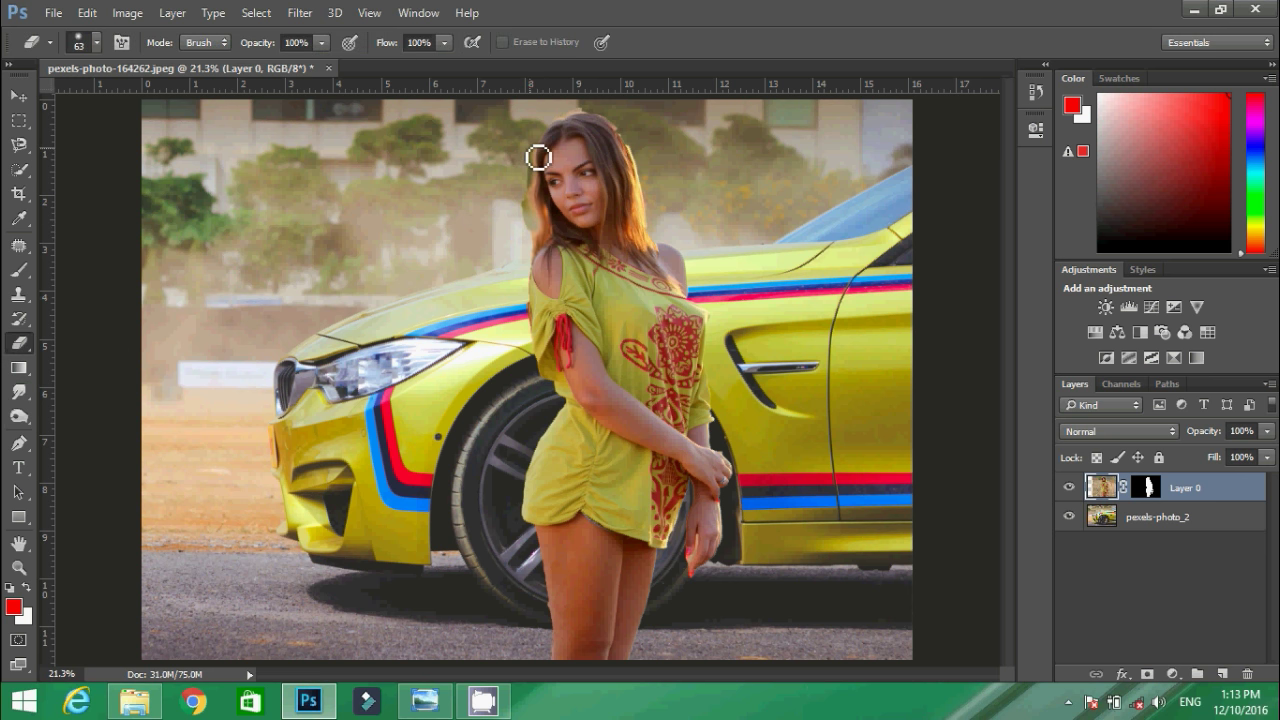
right_click(538, 157)
key("Return")
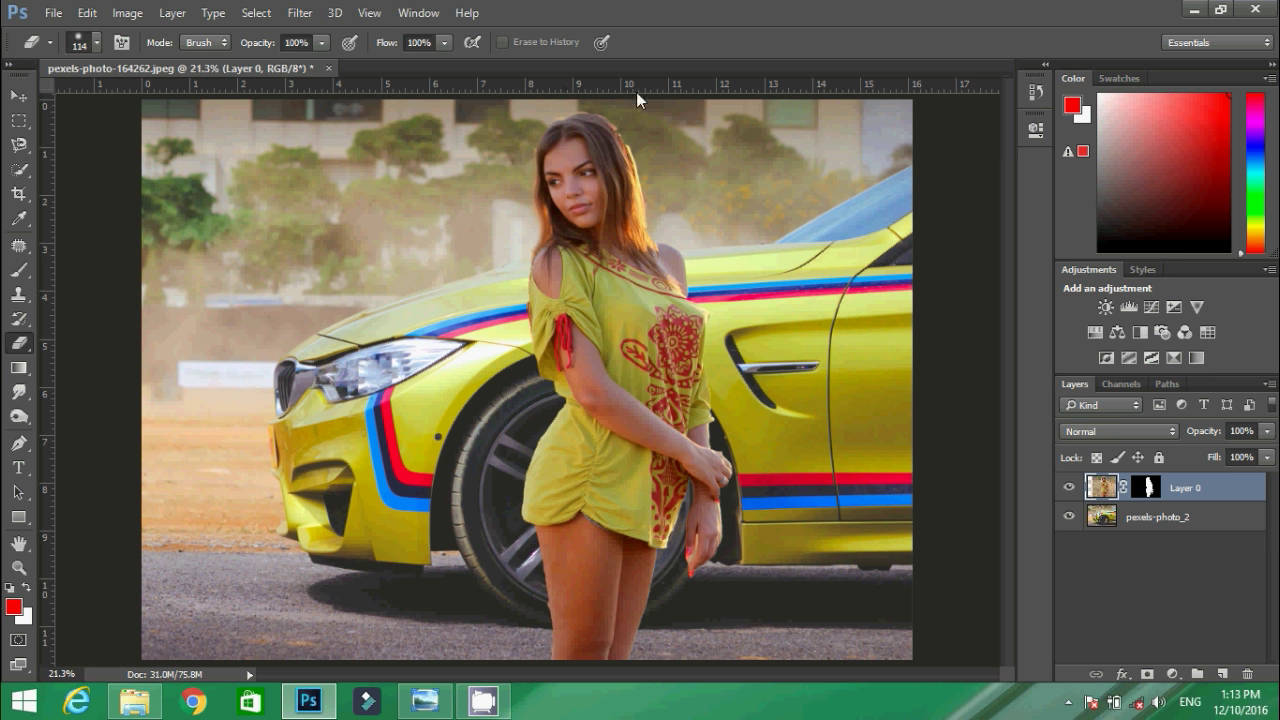
left_click_drag(650, 182, 671, 243)
left_click_drag(519, 311, 542, 621)
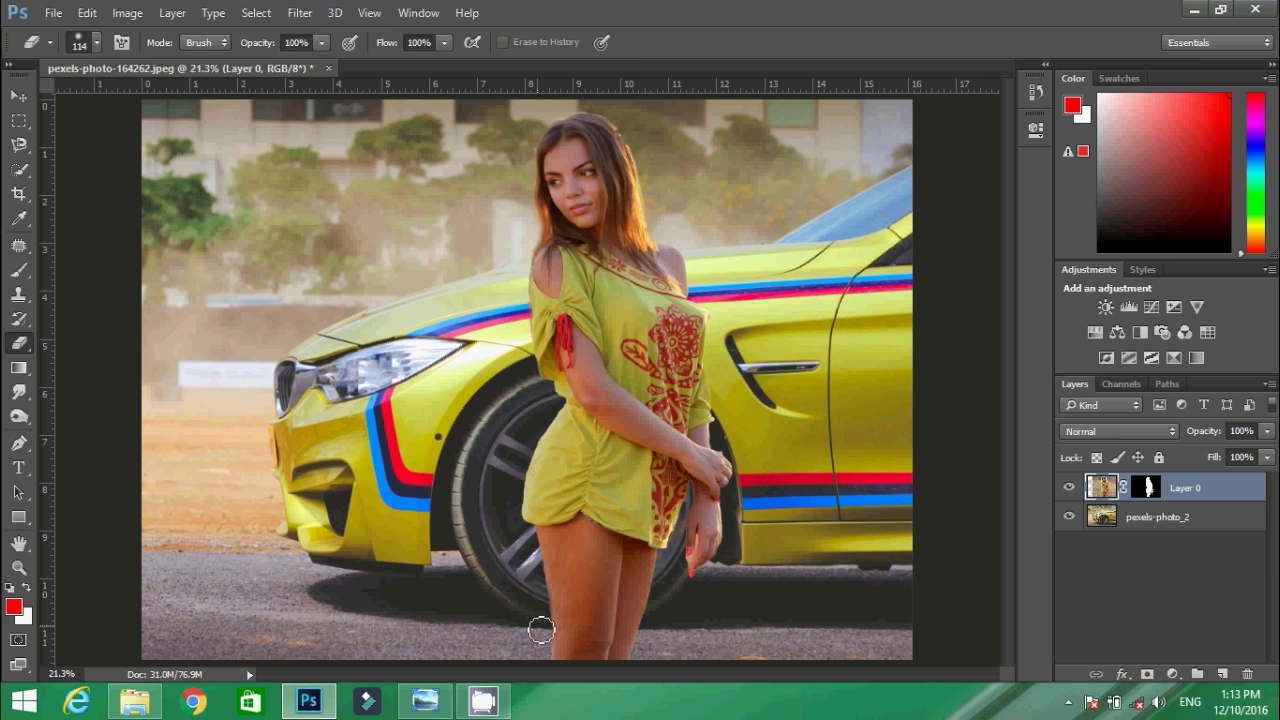
mouse_move(543, 628)
left_mouse_down()
mouse_move(691, 567)
mouse_move(731, 525)
left_mouse_up()
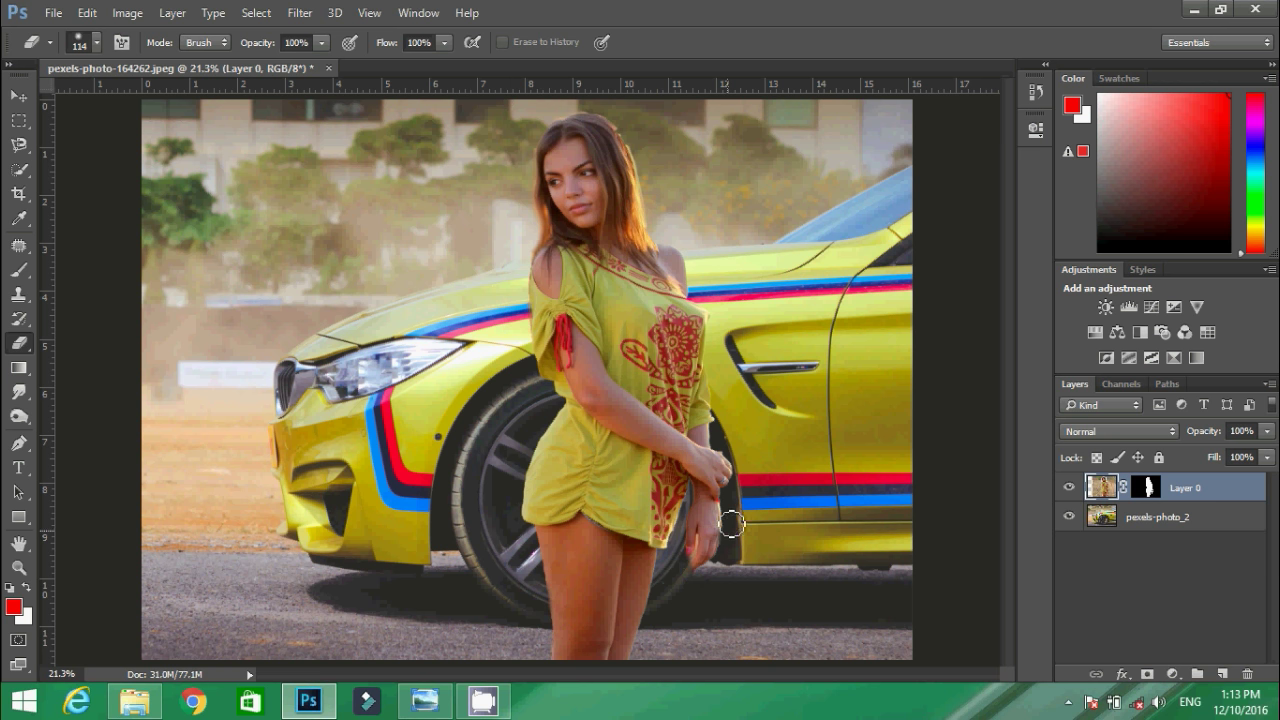
key("ctrl+minus")
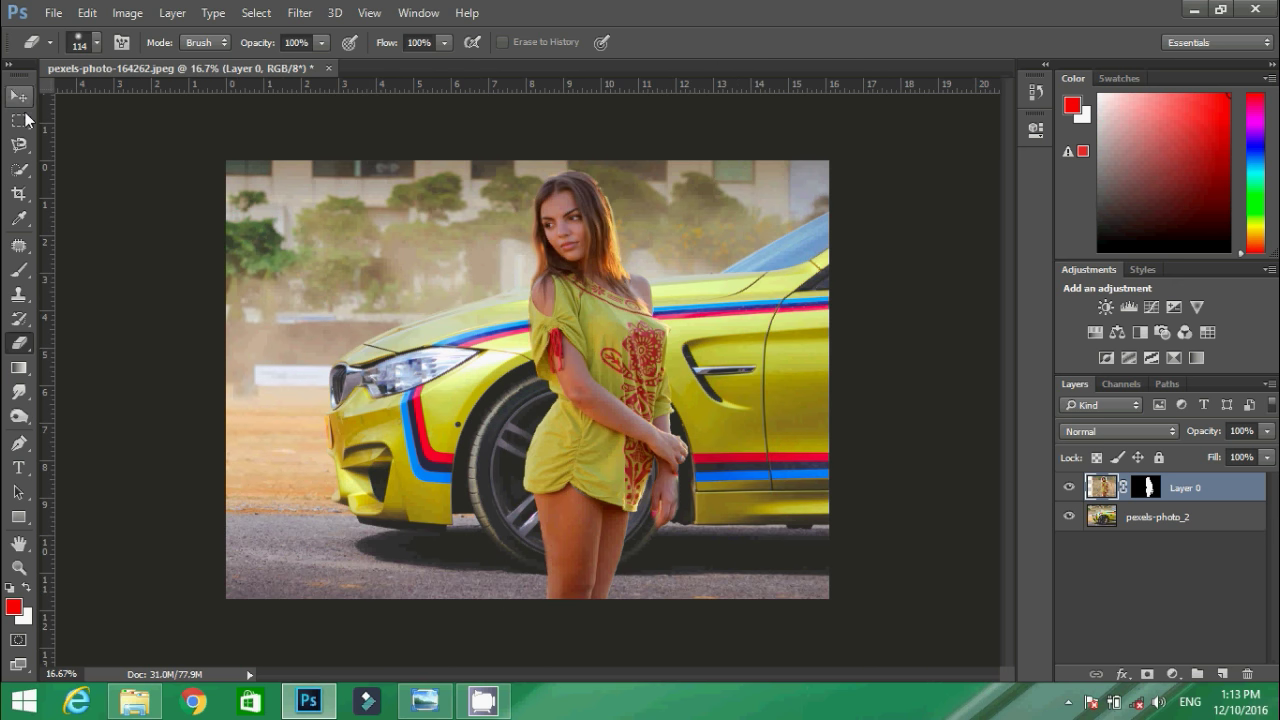
left_click(20, 119)
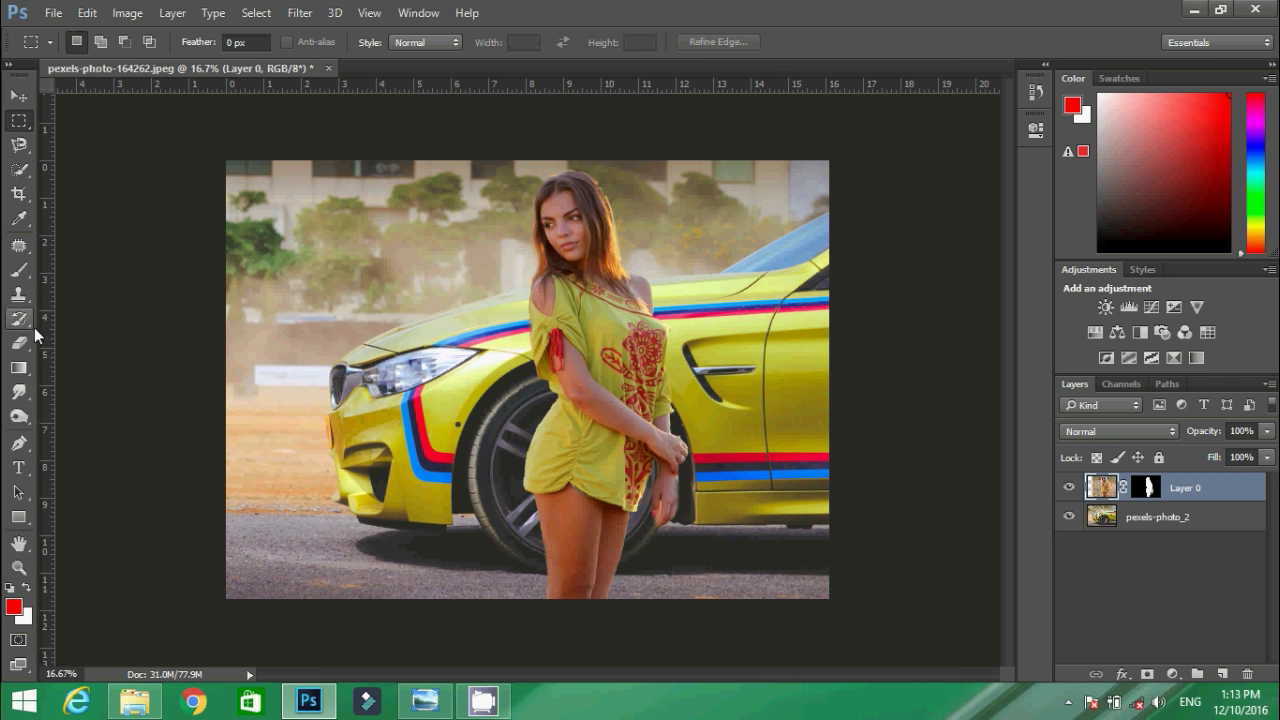
Choose a bristle Smudge tip at size 69 and smudge the hair's right side
left_click(18, 392)
right_click(648, 257)
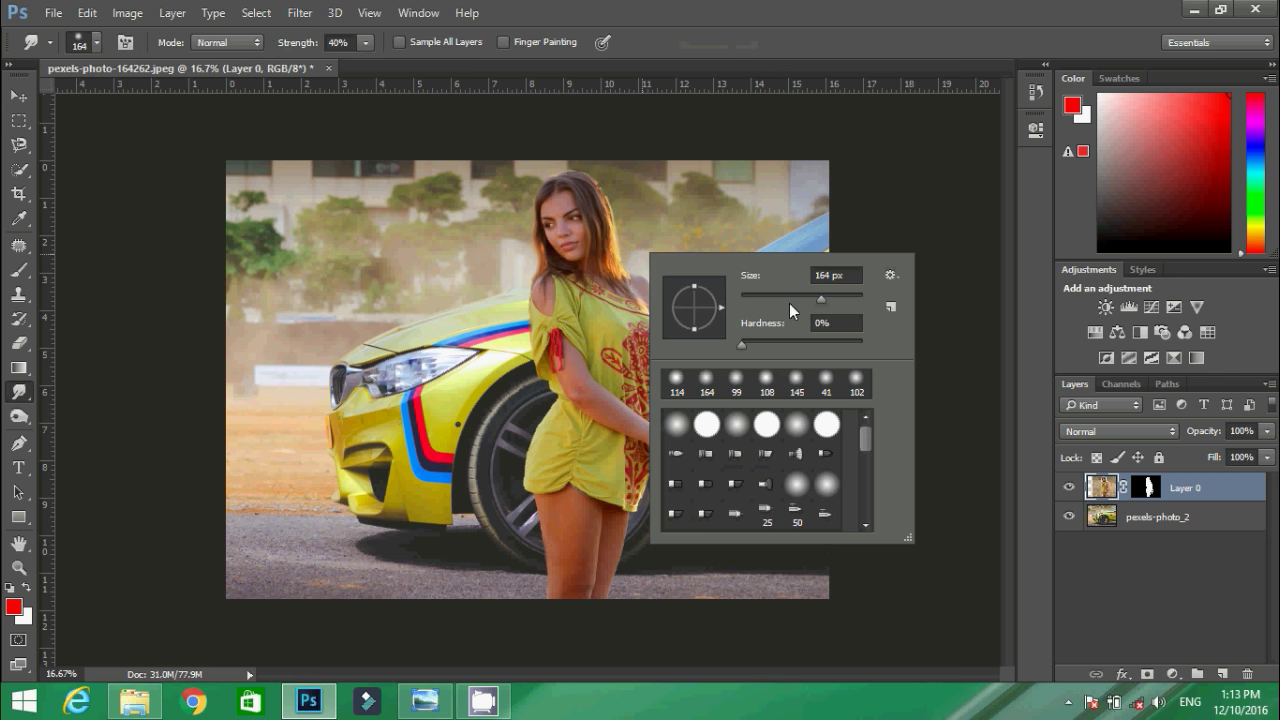
double_click(702, 460)
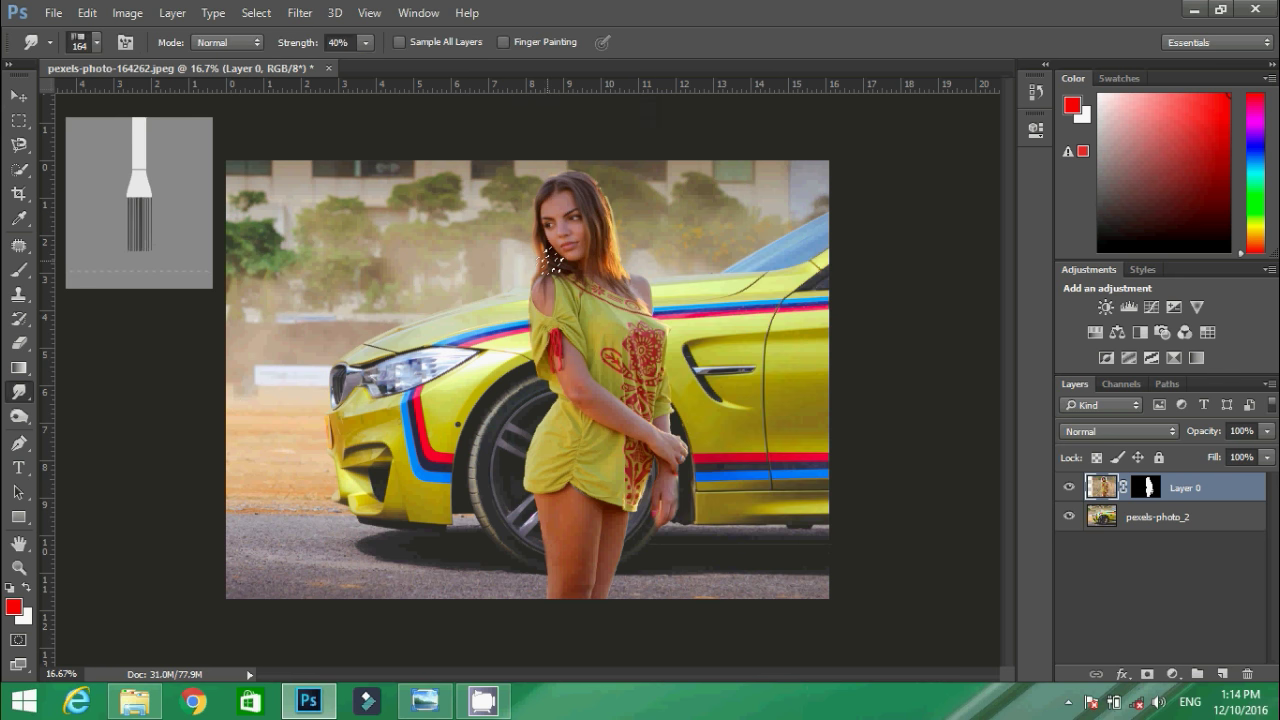
scroll(553, 262, "up", 2)
scroll(553, 262, "up", 1)
right_click(710, 200)
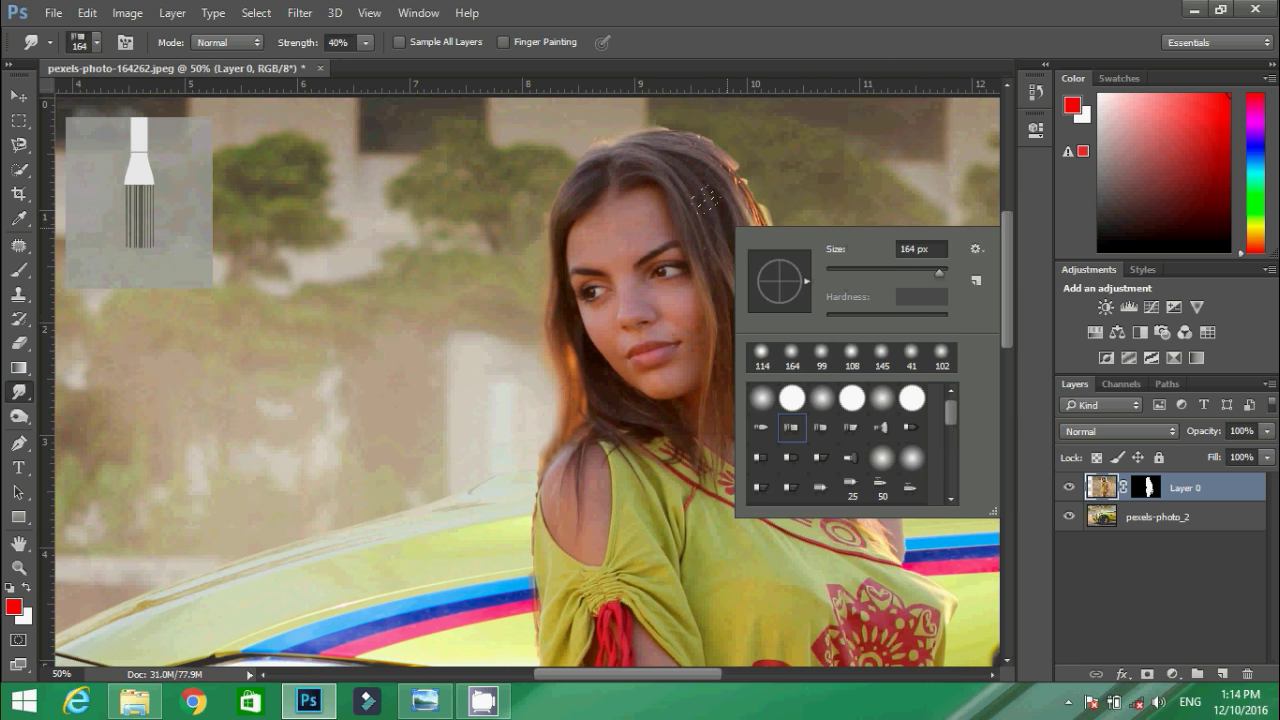
left_click_drag(900, 265, 880, 268)
key("Return")
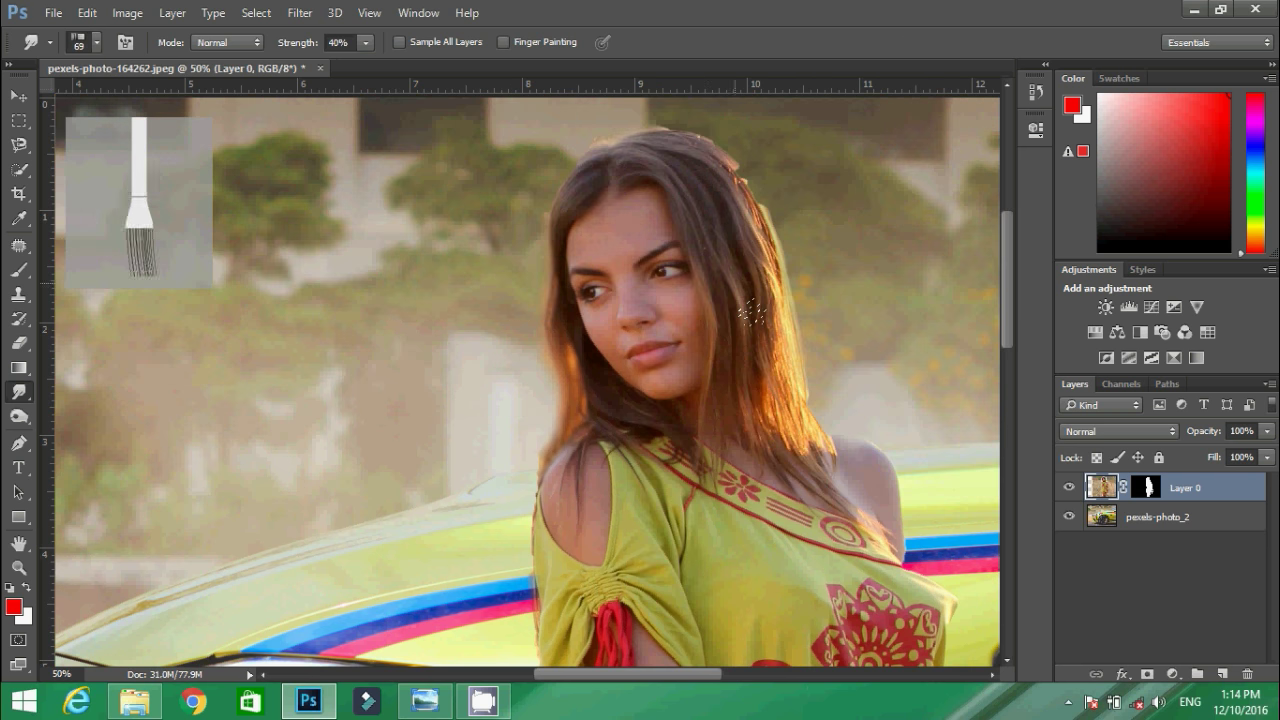
left_click_drag(731, 188, 776, 322)
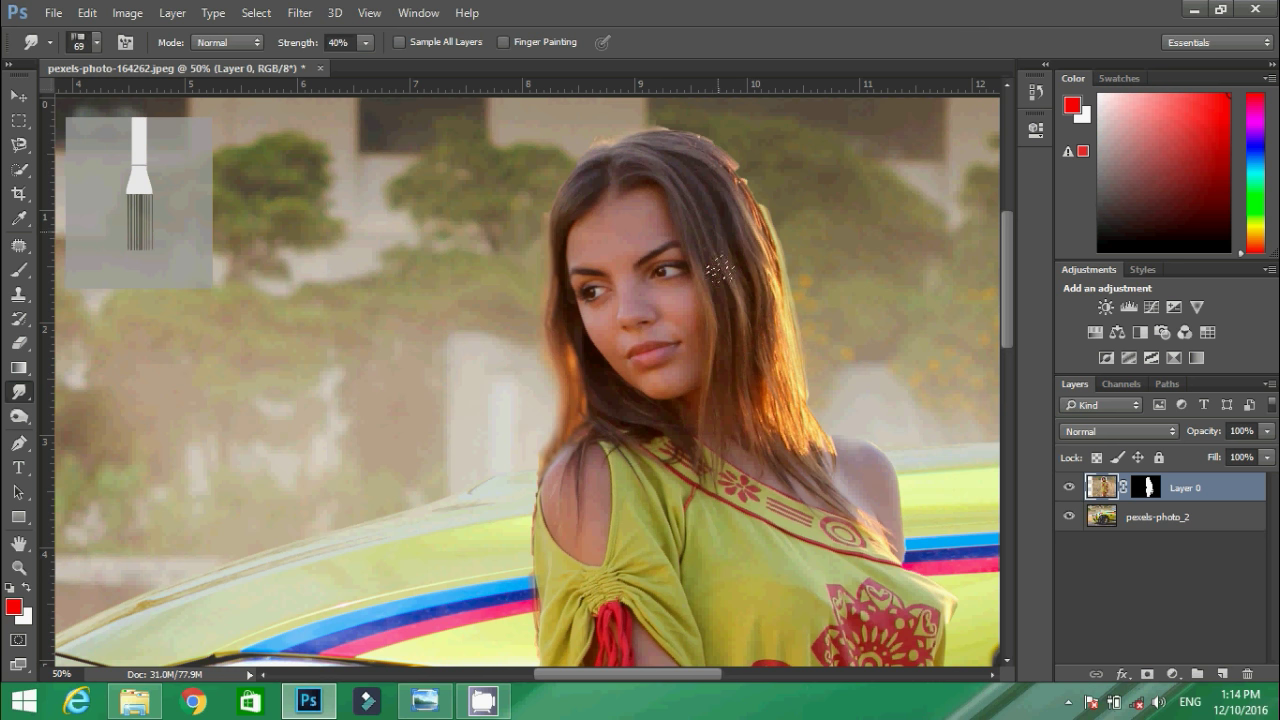
At 69% strength, smudge the left hair edge, head top and strands near the right eye
left_click(369, 42)
left_click(393, 61)
left_click_drag(549, 352, 556, 412)
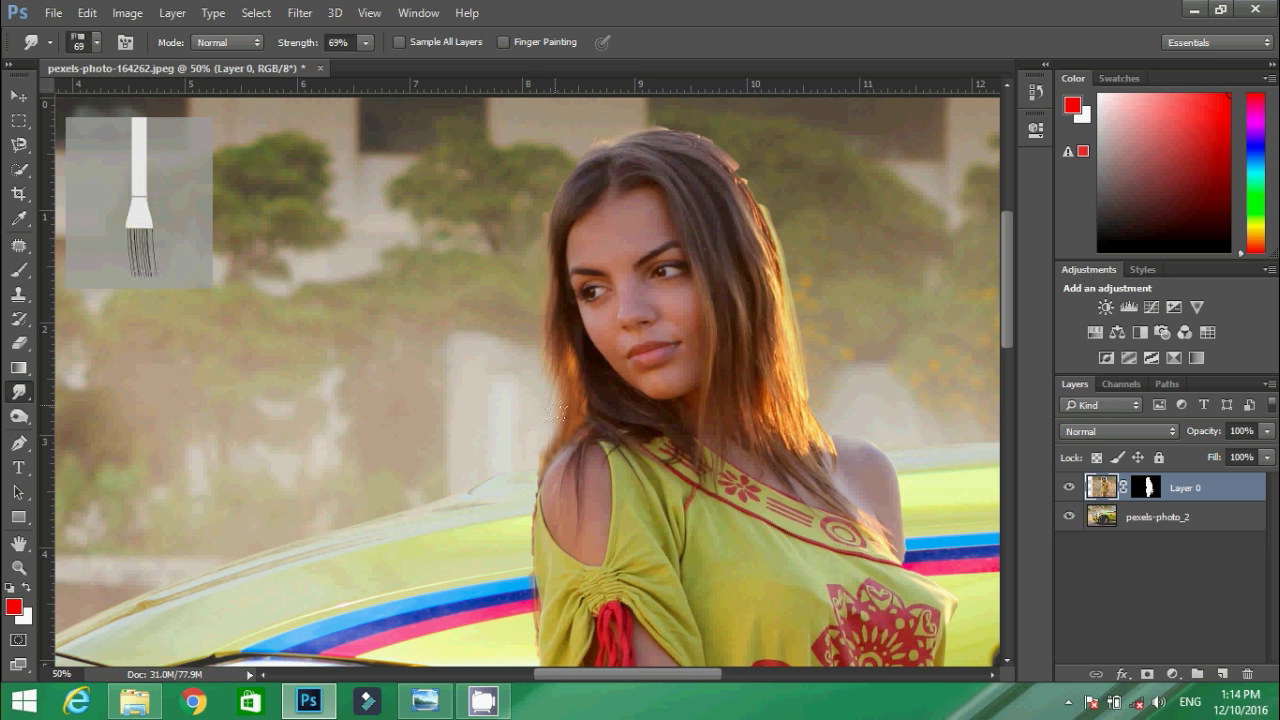
left_click_drag(543, 365, 536, 410)
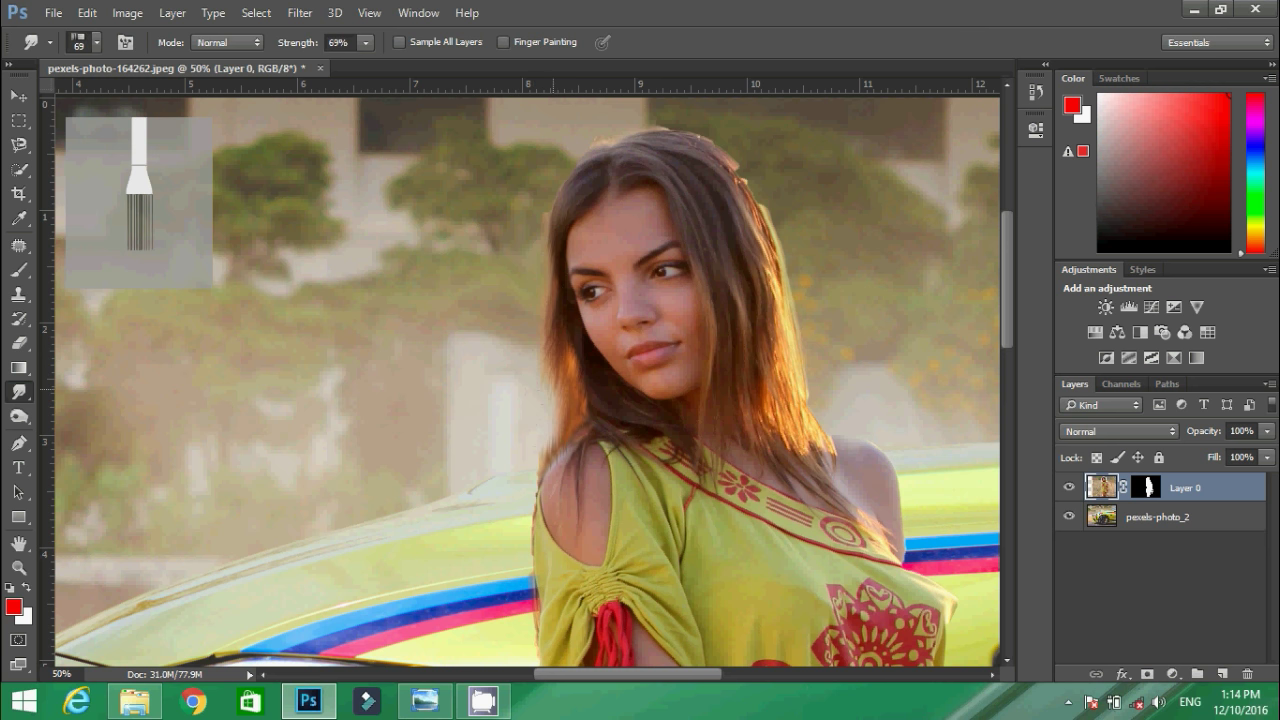
left_click_drag(557, 340, 557, 390)
mouse_move(716, 155)
left_mouse_down()
mouse_move(693, 131)
mouse_move(762, 252)
mouse_move(723, 277)
left_mouse_up()
left_click_drag(700, 206, 714, 280)
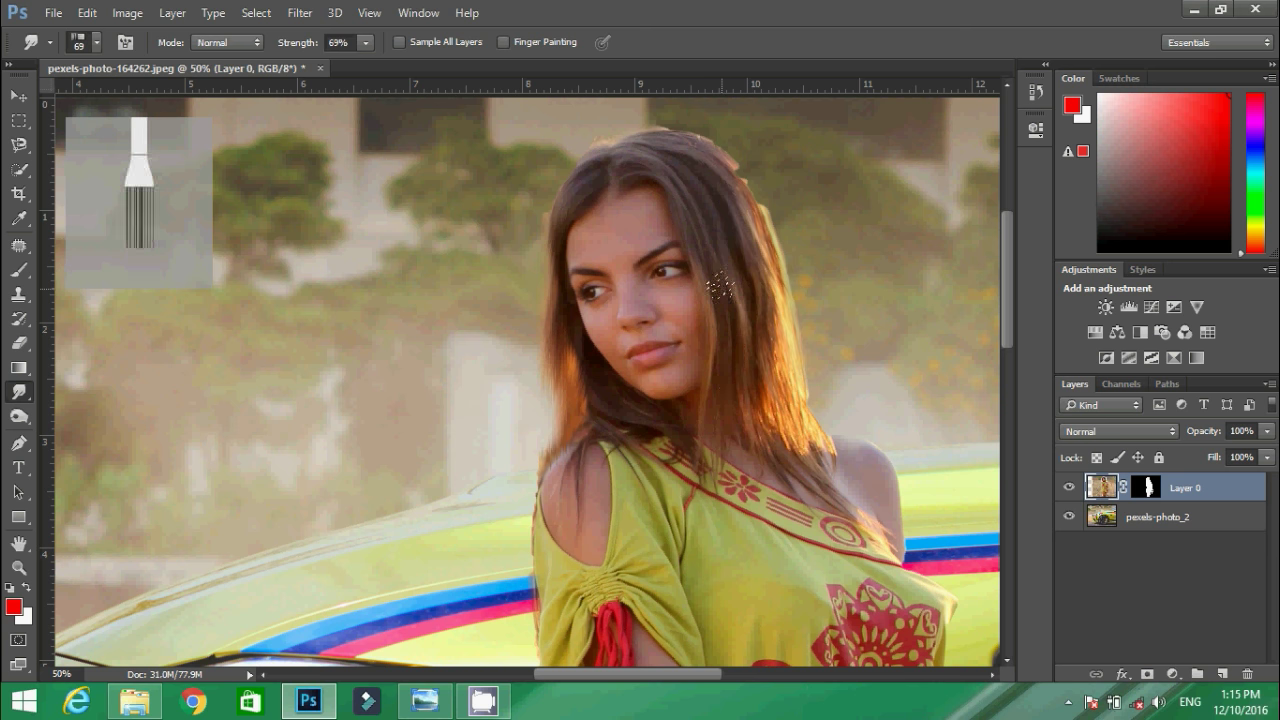
right_click(718, 258)
double_click(862, 467)
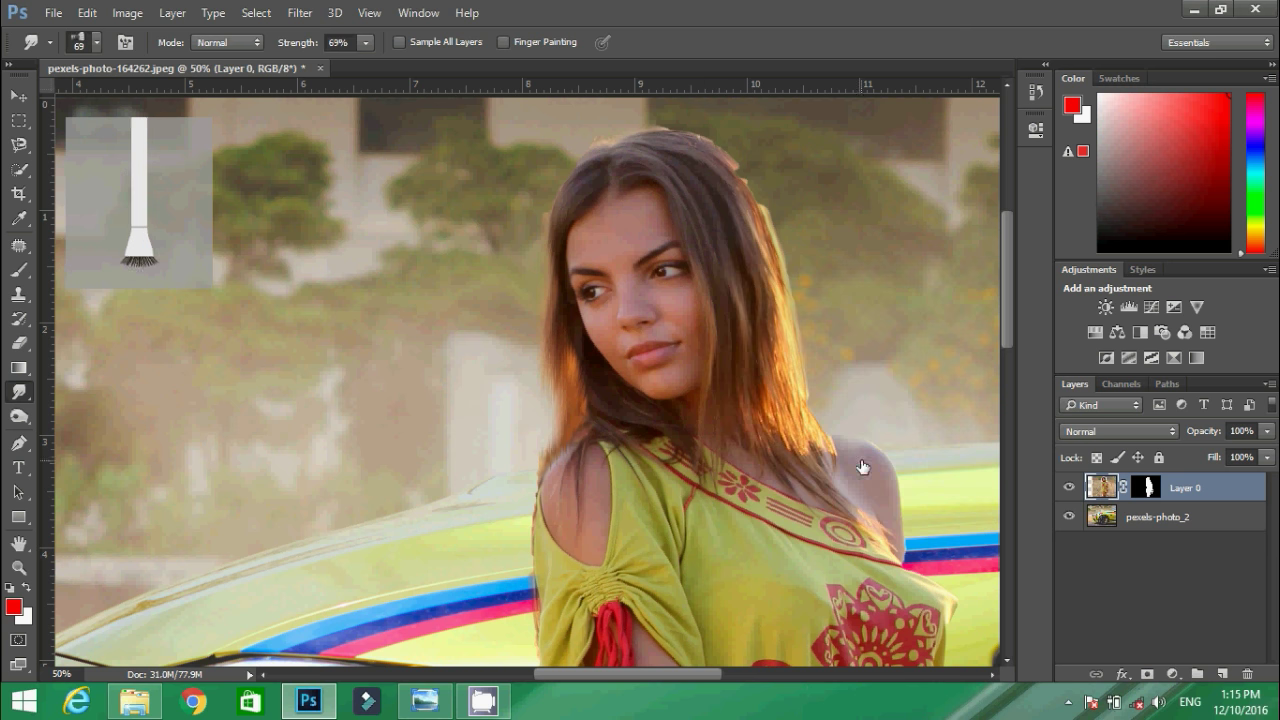
mouse_move(717, 200)
left_mouse_down()
mouse_move(737, 340)
mouse_move(706, 242)
mouse_move(714, 371)
mouse_move(729, 283)
mouse_move(711, 411)
mouse_move(746, 285)
mouse_move(760, 423)
mouse_move(700, 157)
mouse_move(747, 255)
mouse_move(646, 136)
mouse_move(745, 285)
mouse_move(699, 172)
mouse_move(731, 399)
mouse_move(737, 300)
mouse_move(762, 390)
left_mouse_up()
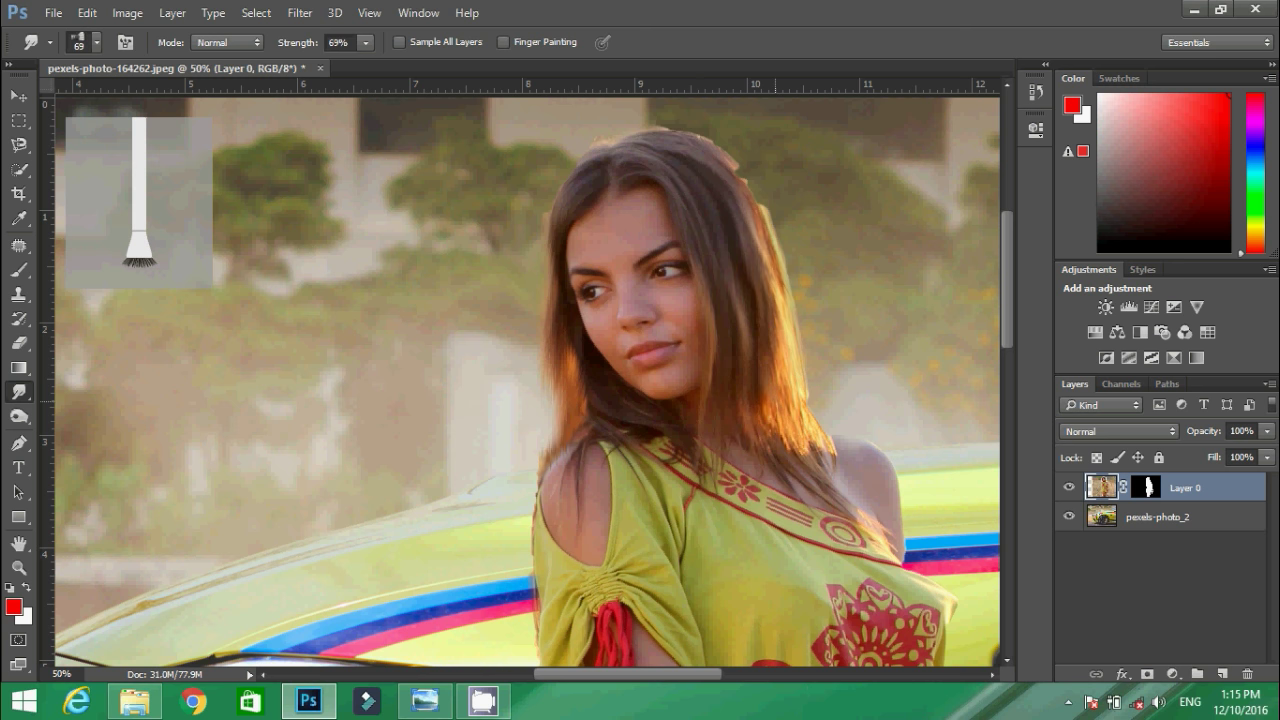
Switch to the soft round 114 brush and smooth the forehead, cheeks and nose
right_click(435, 311)
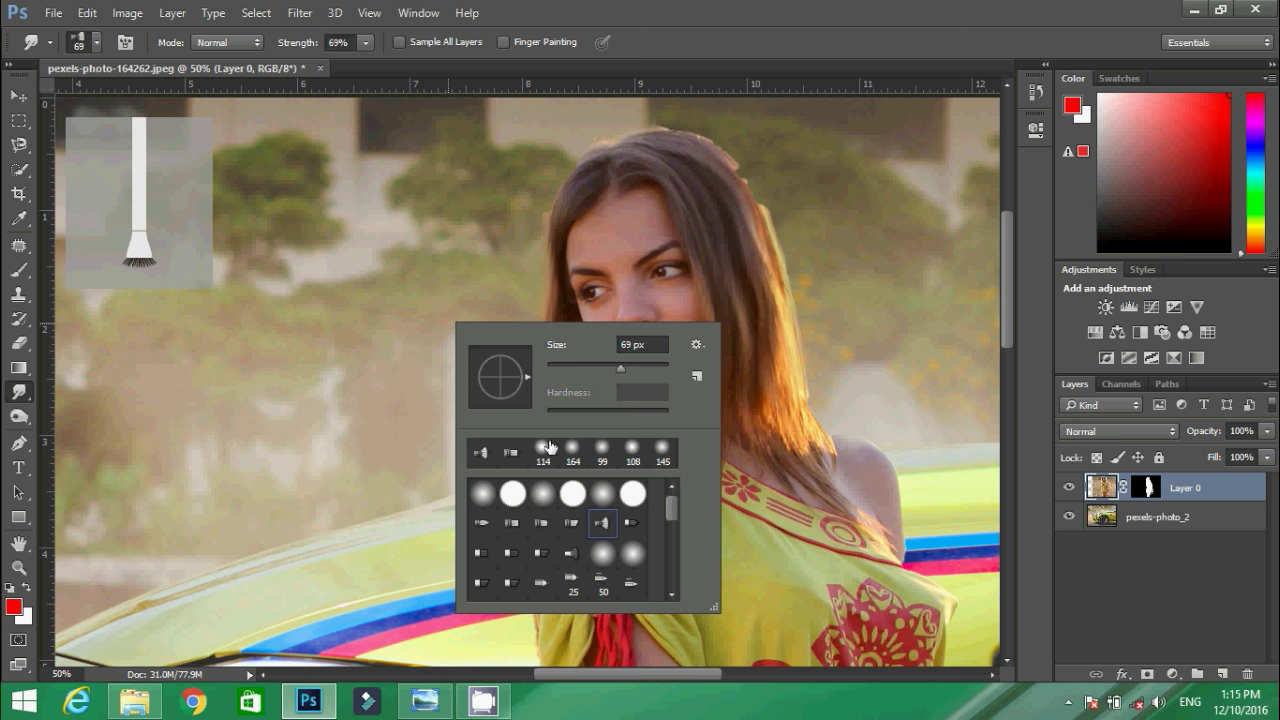
left_click(543, 449)
key("Return")
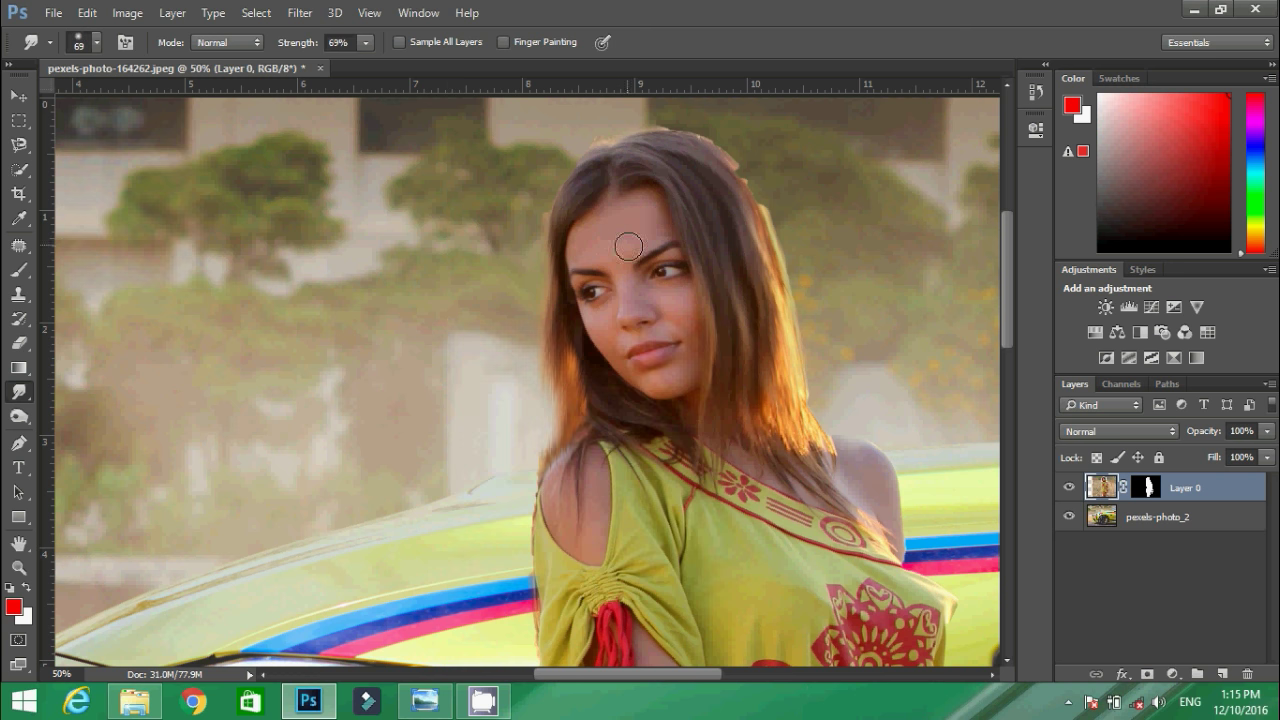
left_click_drag(628, 246, 600, 321)
left_click_drag(600, 321, 682, 306)
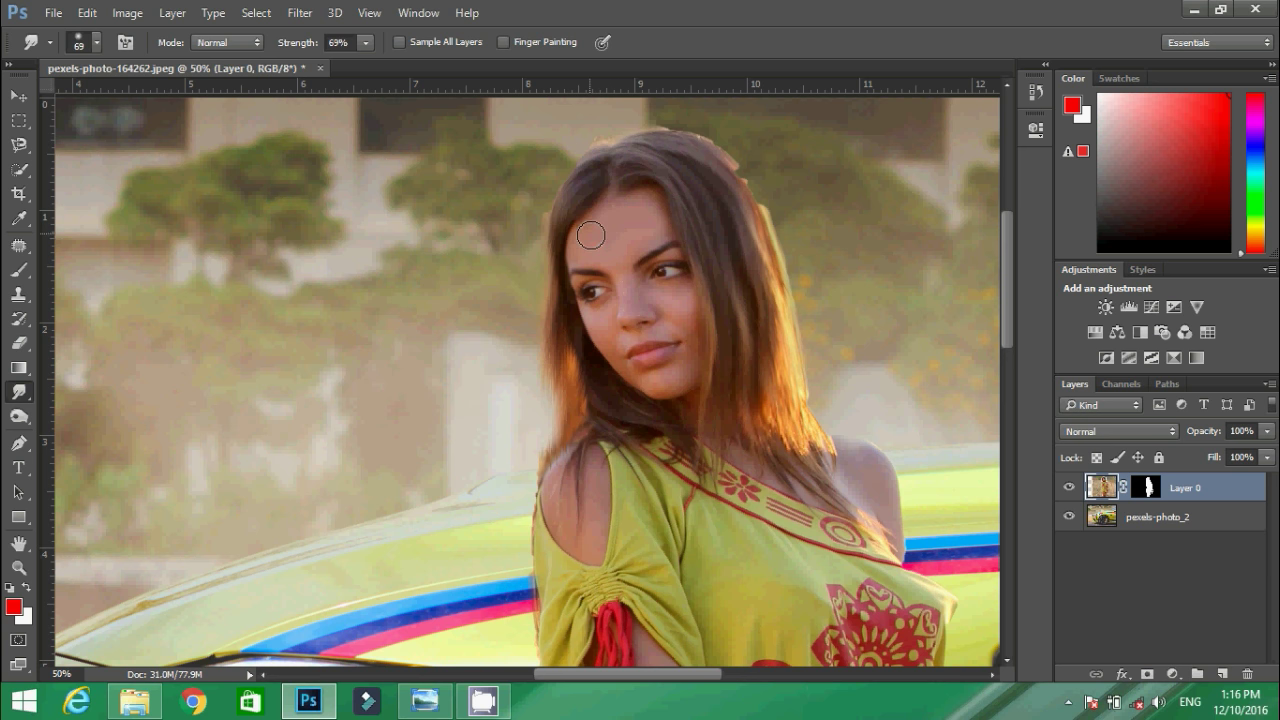
key("ctrl+minus")
key("ctrl+minus")
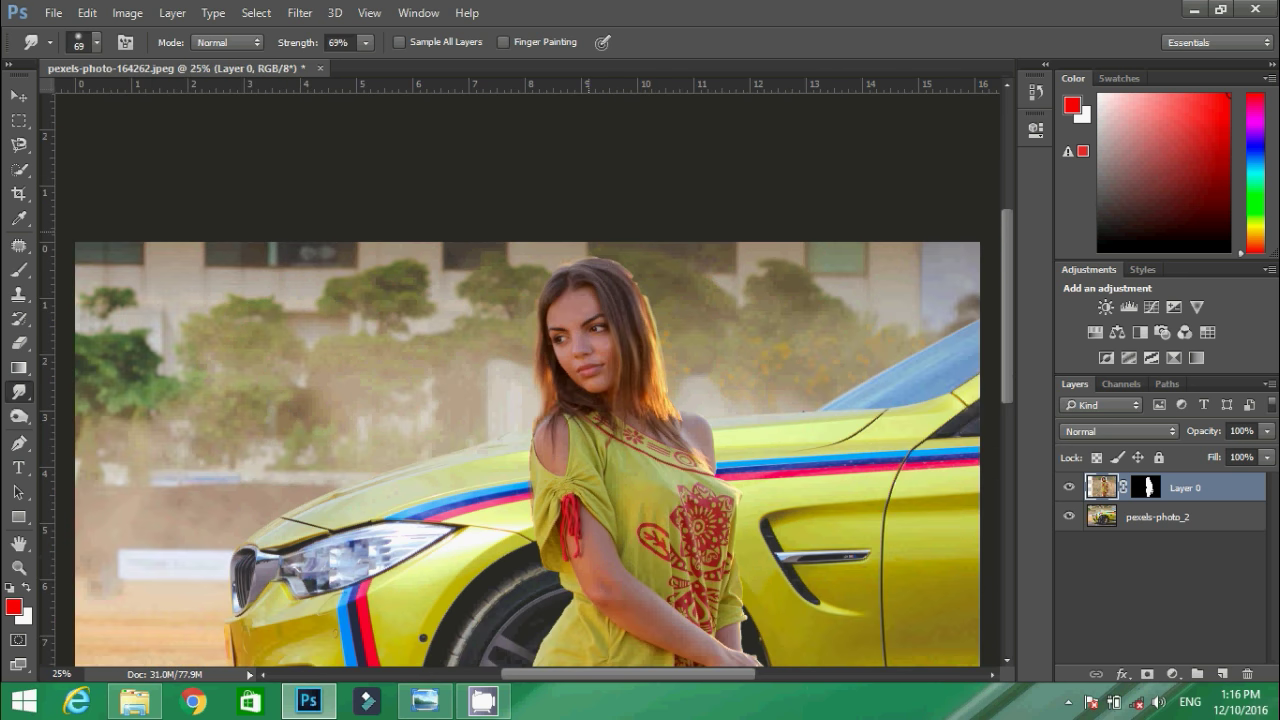
left_click(18, 342)
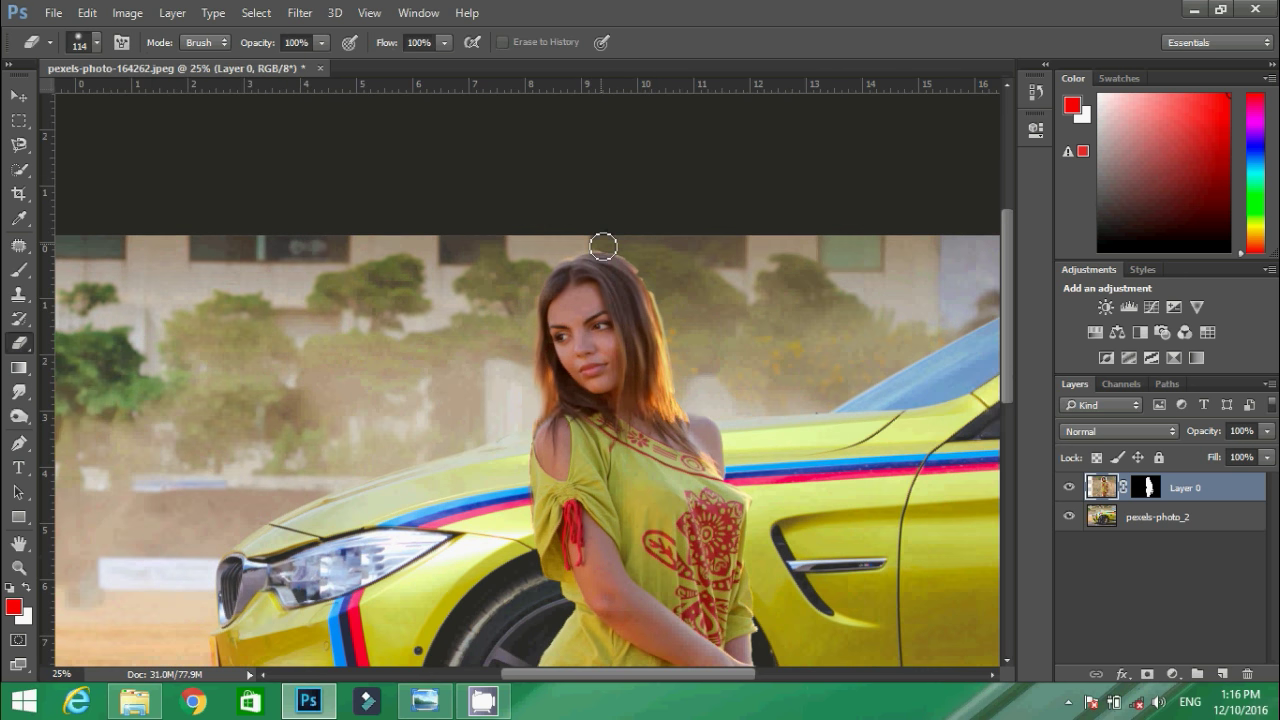
key("ctrl+plus")
key("ctrl+plus")
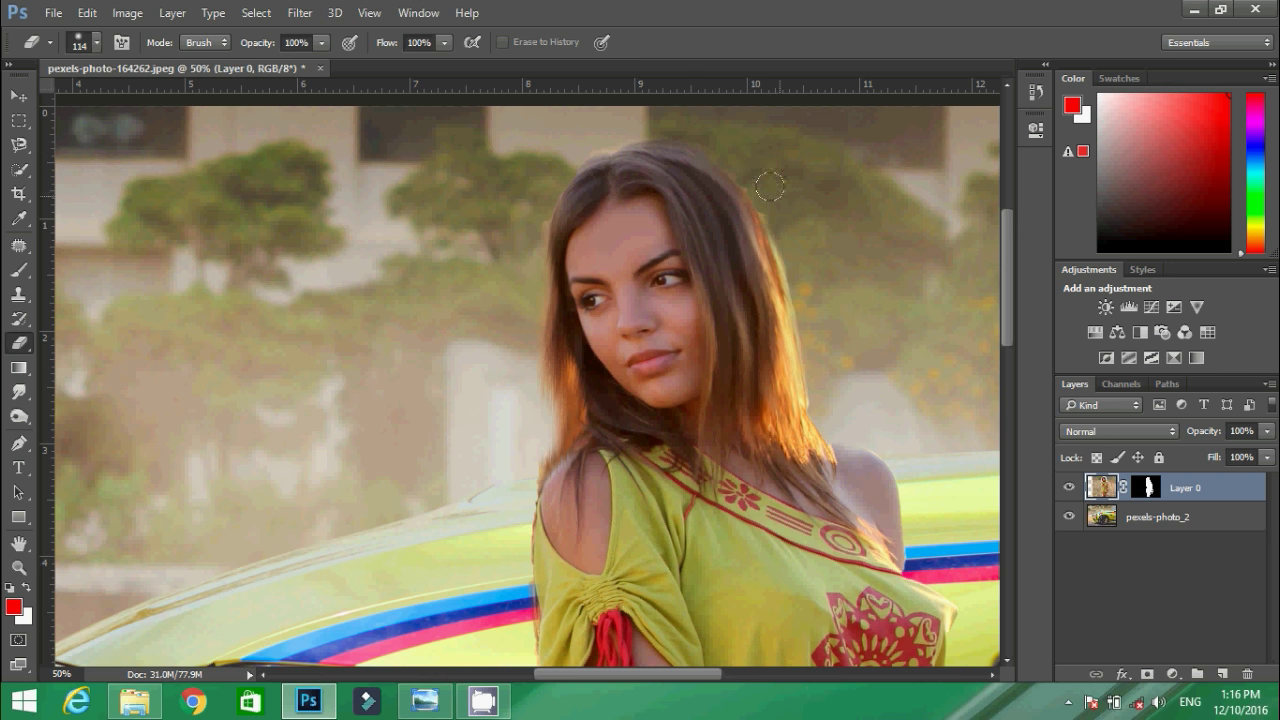
key("ctrl+minus")
key("ctrl+minus")
key("ctrl+minus")
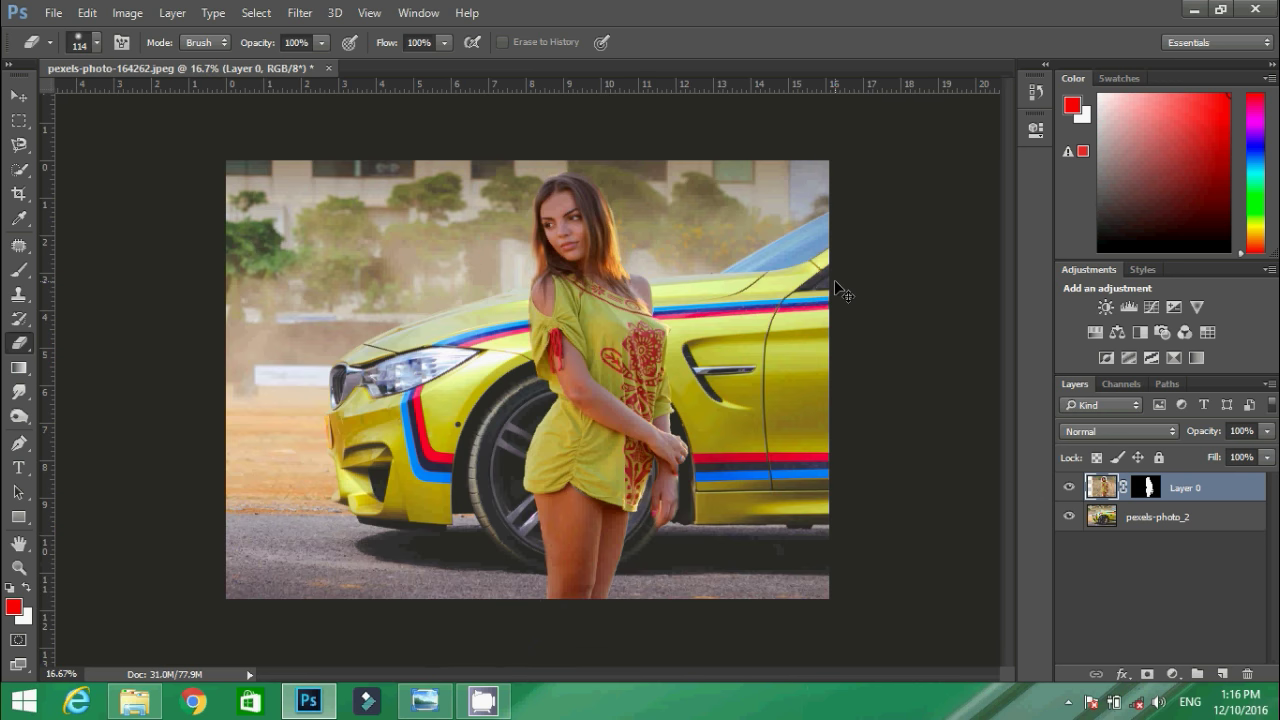
Apply a 4.3-pixel Gaussian Blur to the pexels-photo_2 car background layer
left_click(18, 120)
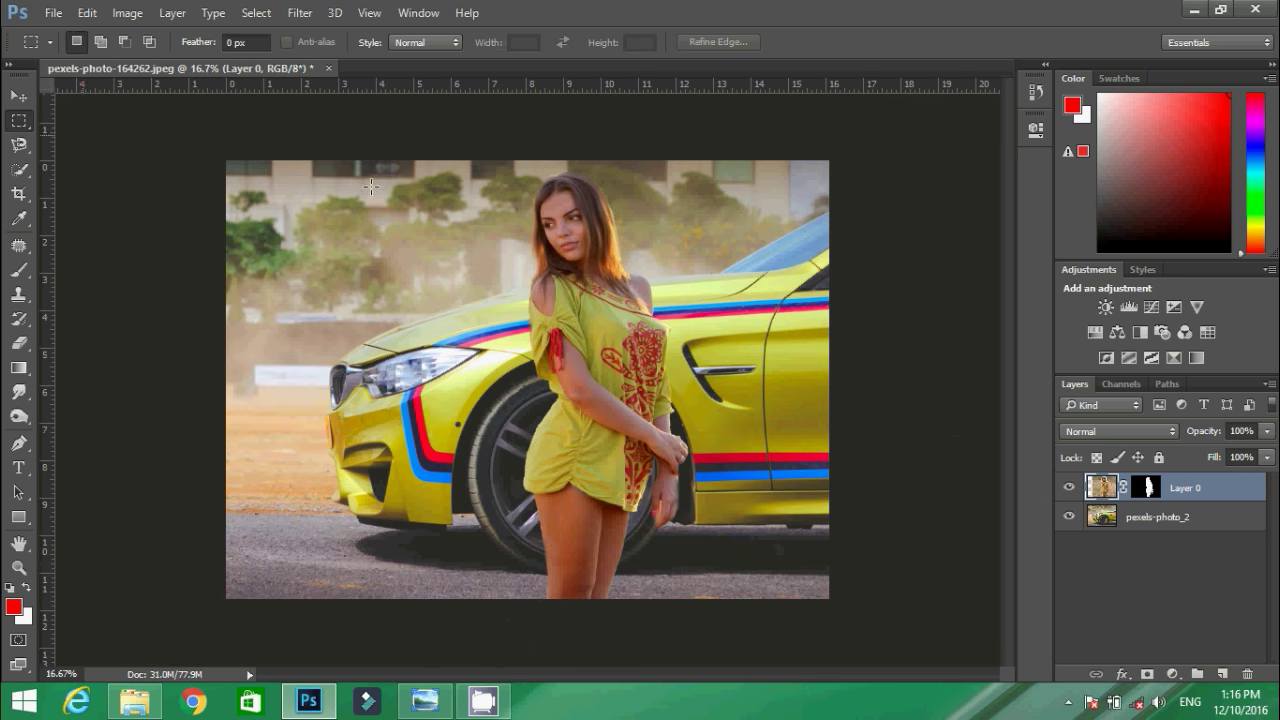
left_click(1164, 531)
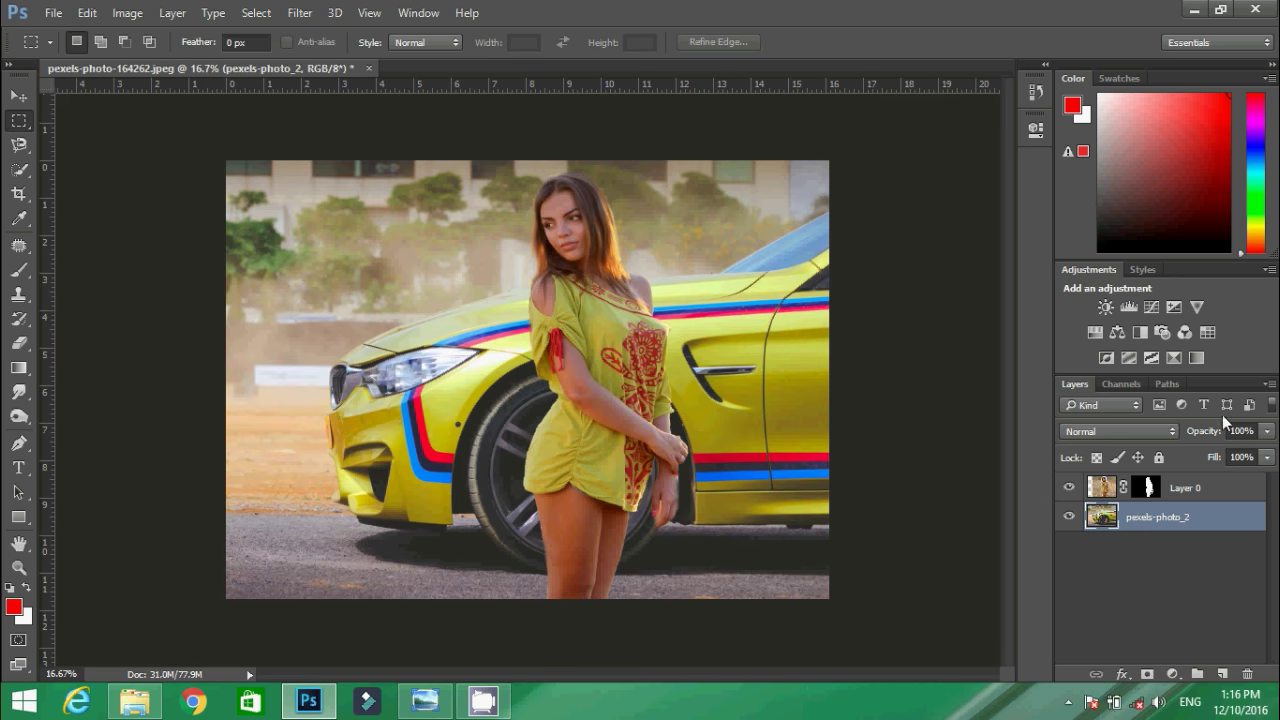
left_click(300, 12)
mouse_move(410, 202)
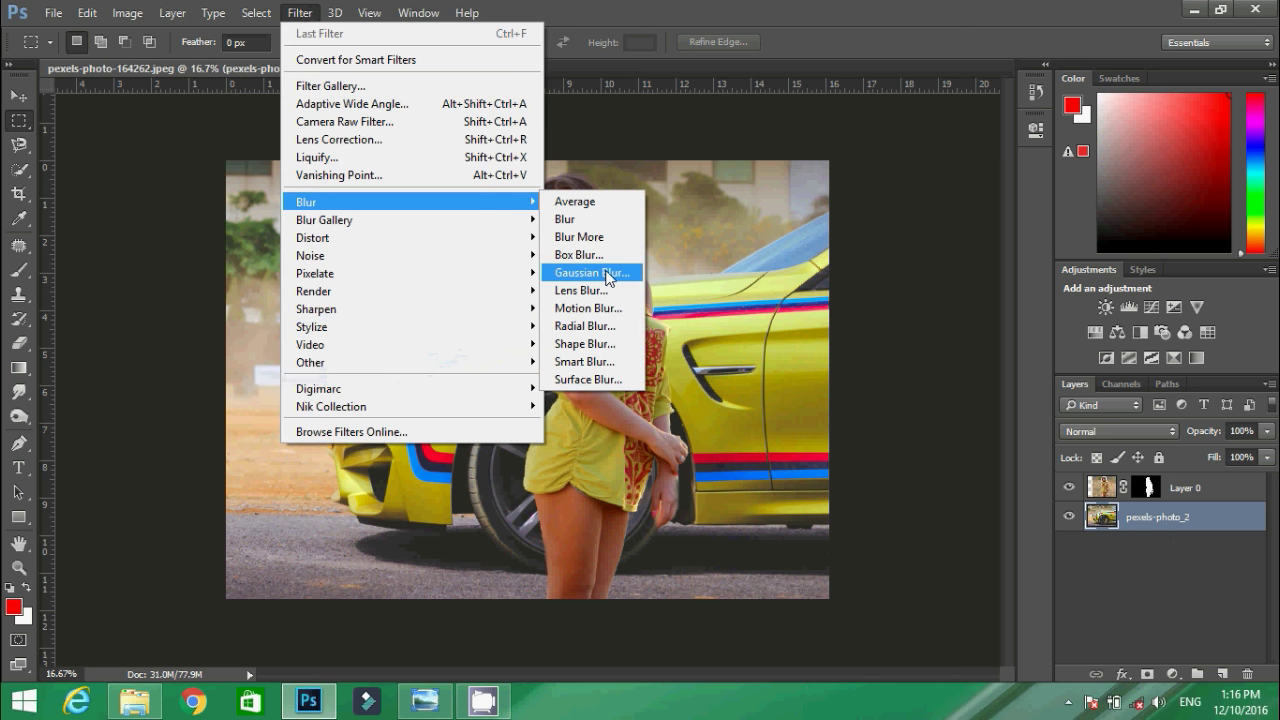
left_click(608, 278)
left_click_drag(791, 398, 785, 397)
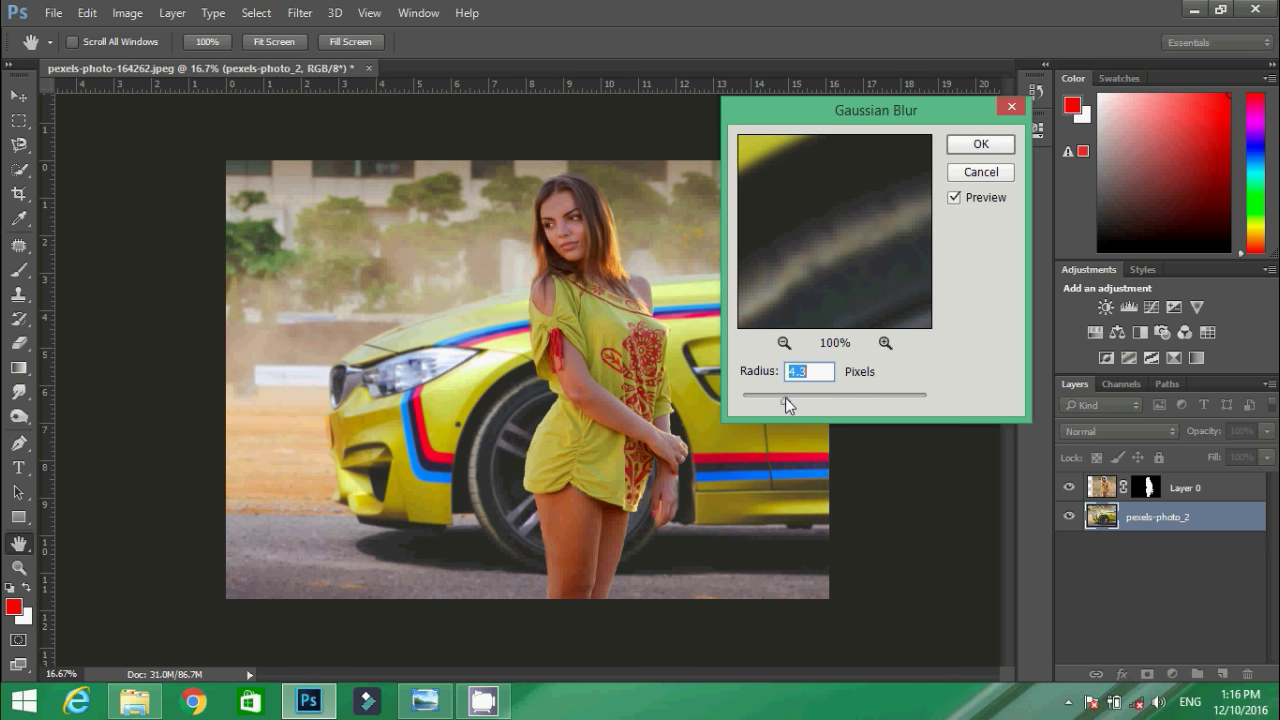
key("Return")
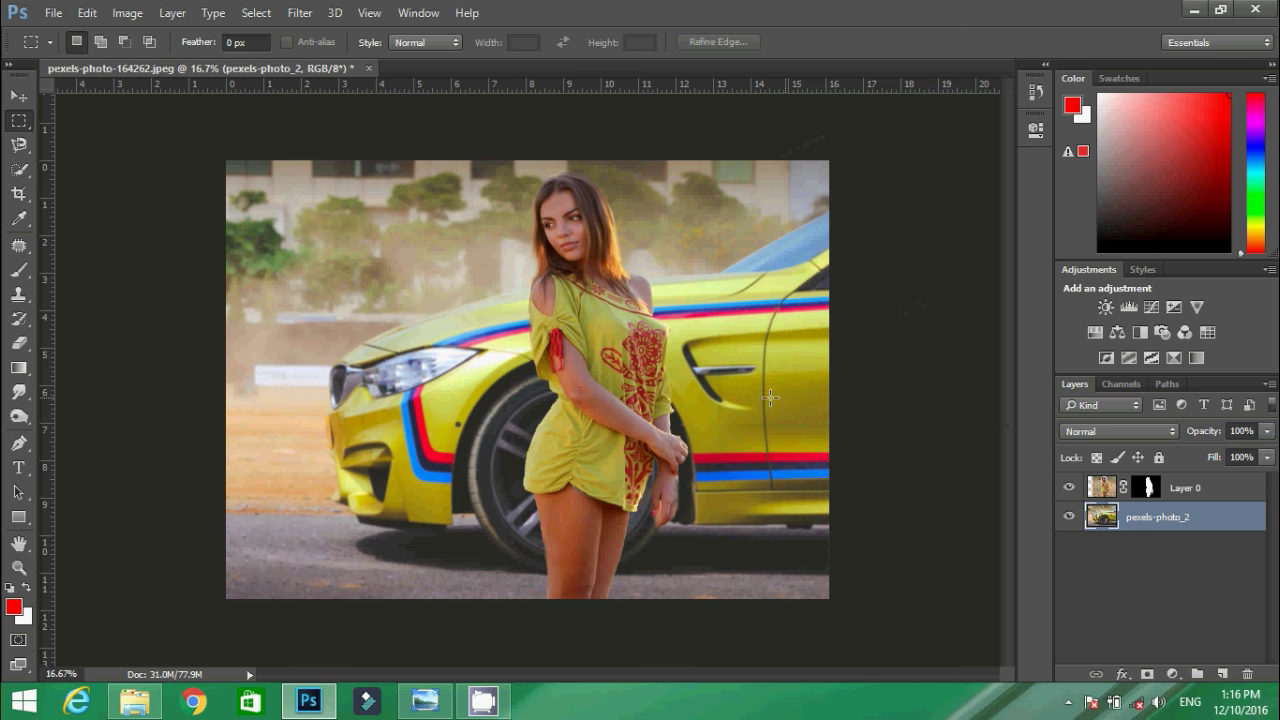
Crop the image narrower by trimming both the left and right sides
left_click(18, 194)
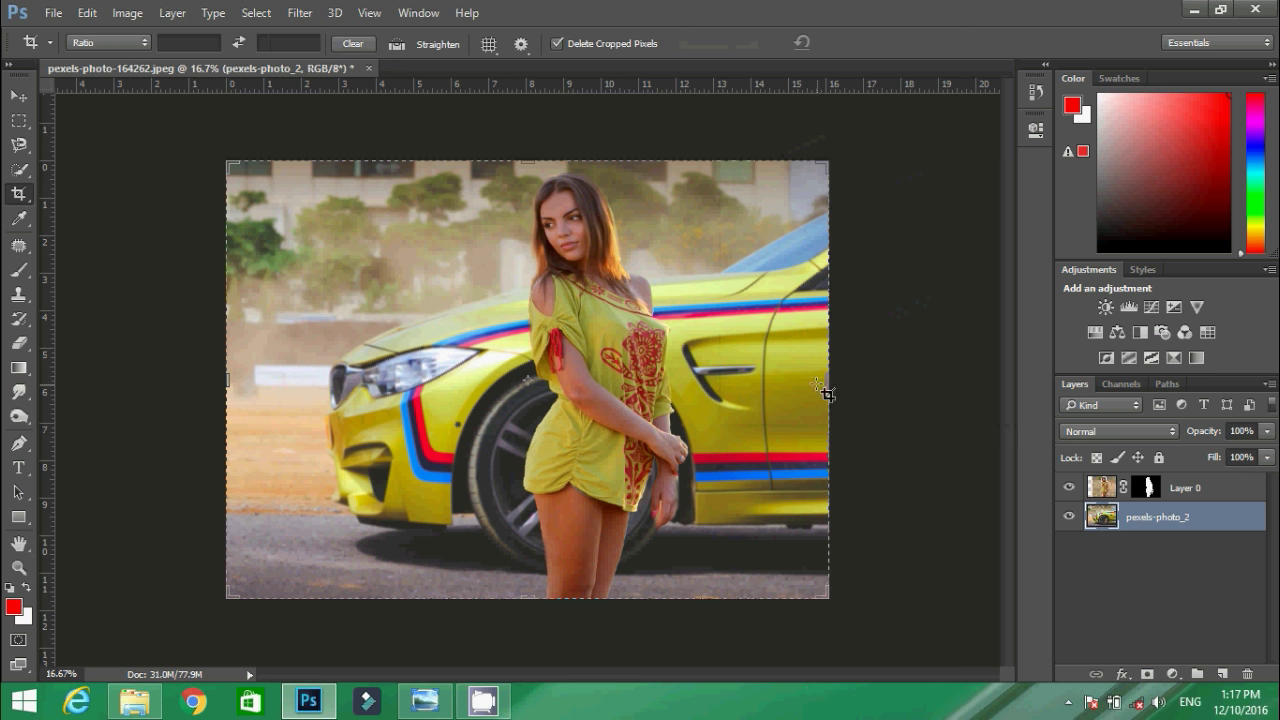
left_click_drag(822, 380, 800, 372)
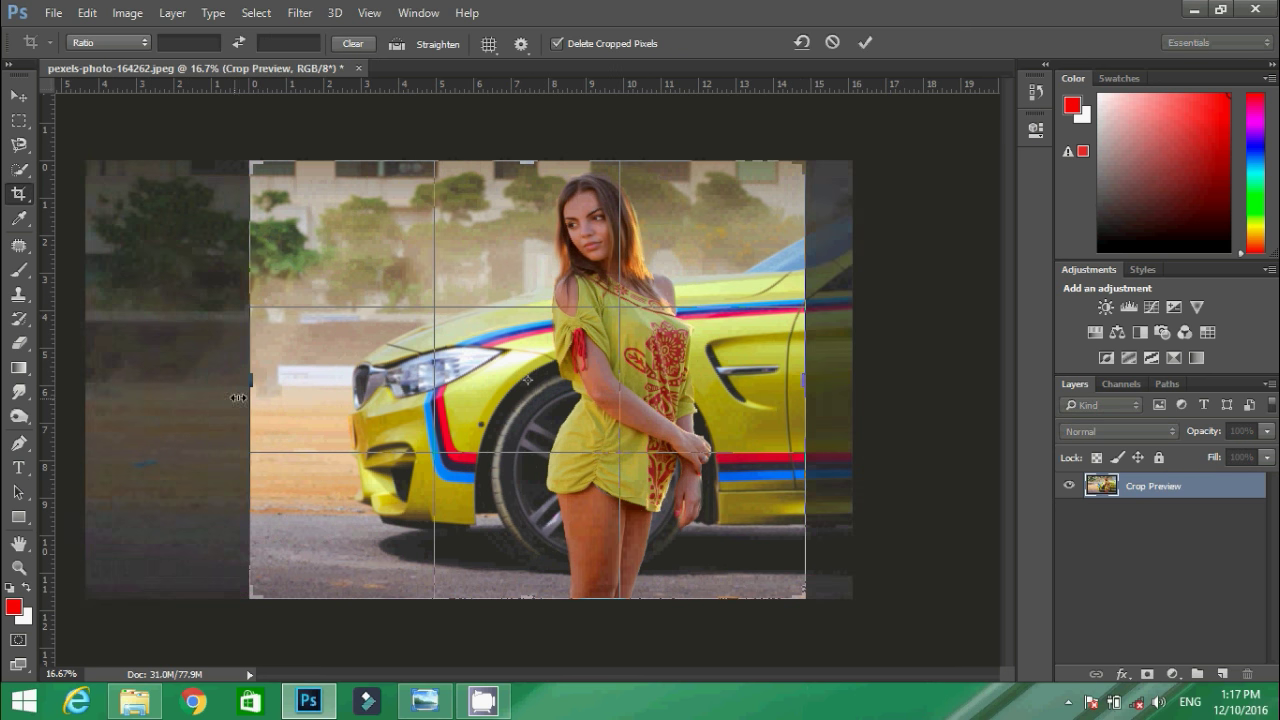
left_click_drag(237, 394, 266, 374)
key("Return")
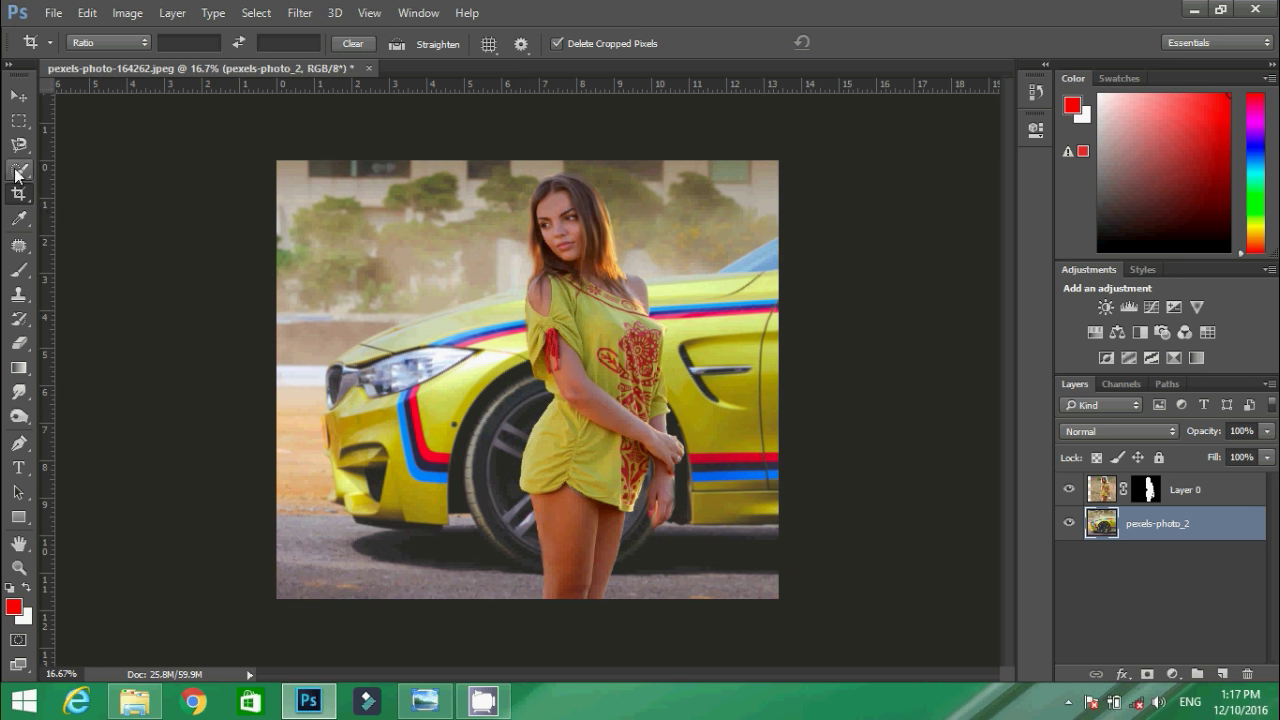
Drag the light-effect JPG from New folder on the D: drive into Photoshop
left_click(138, 710)
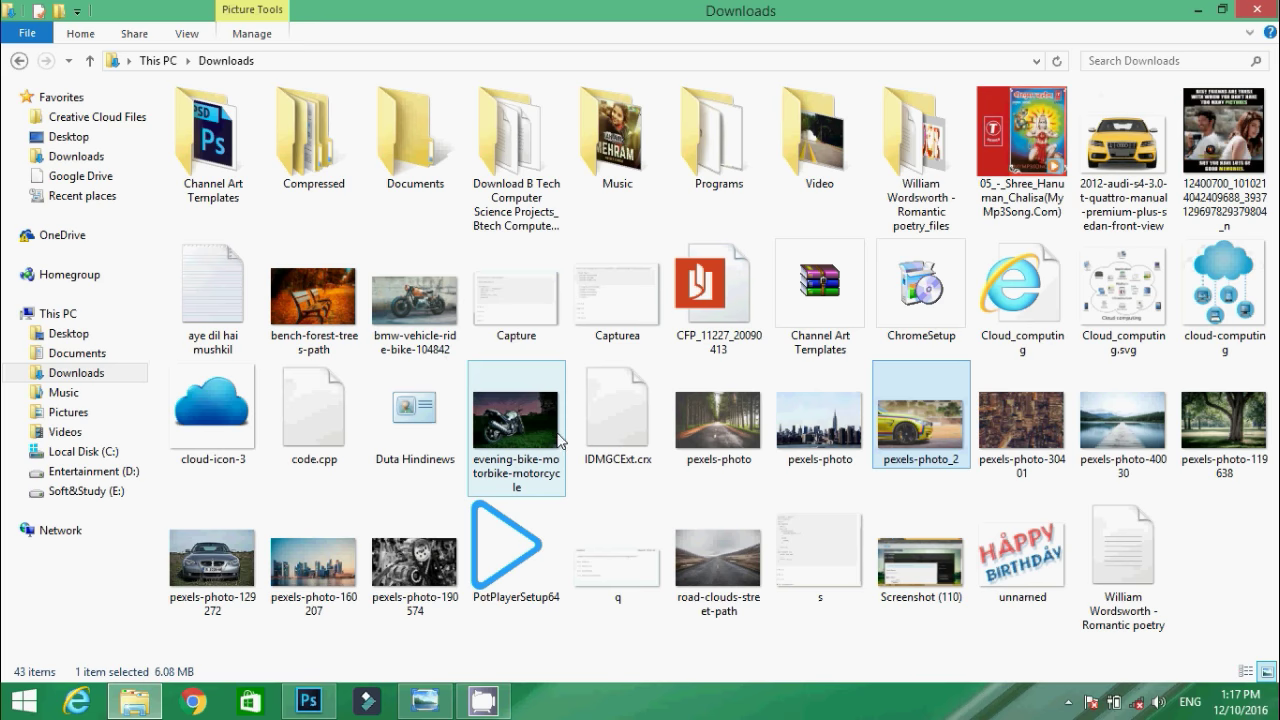
key("alt+Left")
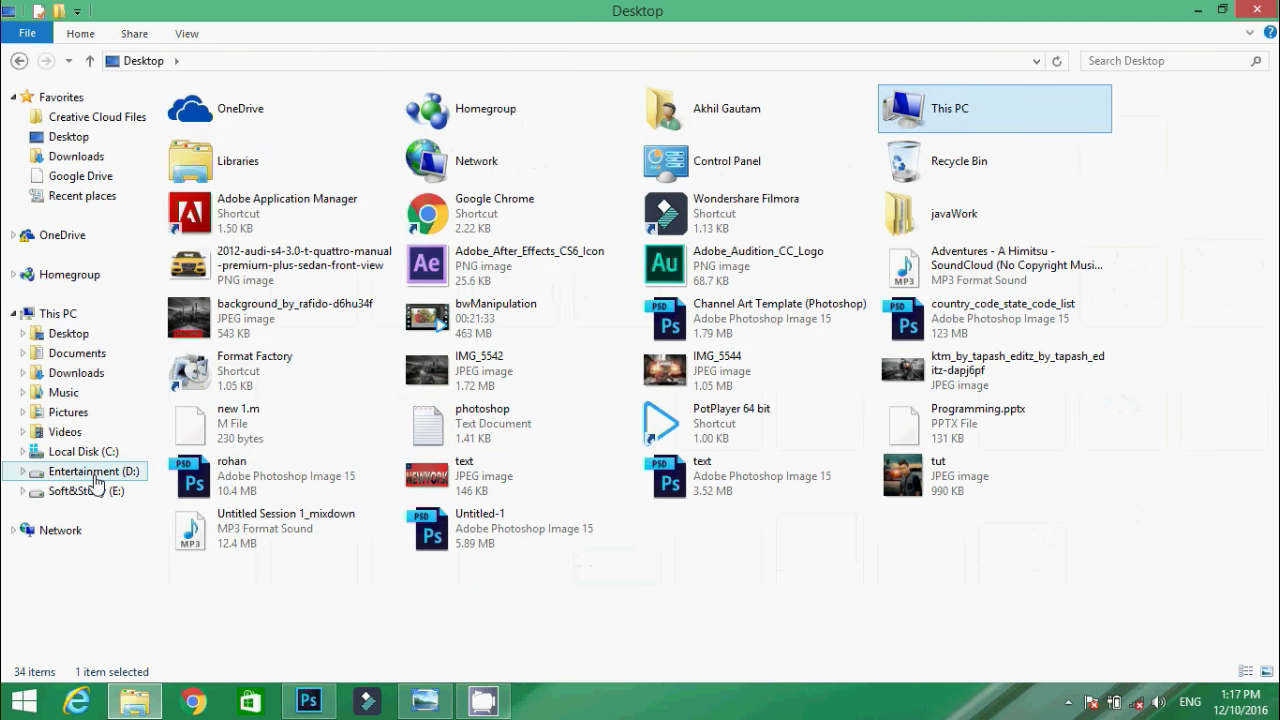
left_click(92, 471)
double_click(712, 140)
left_click(906, 450)
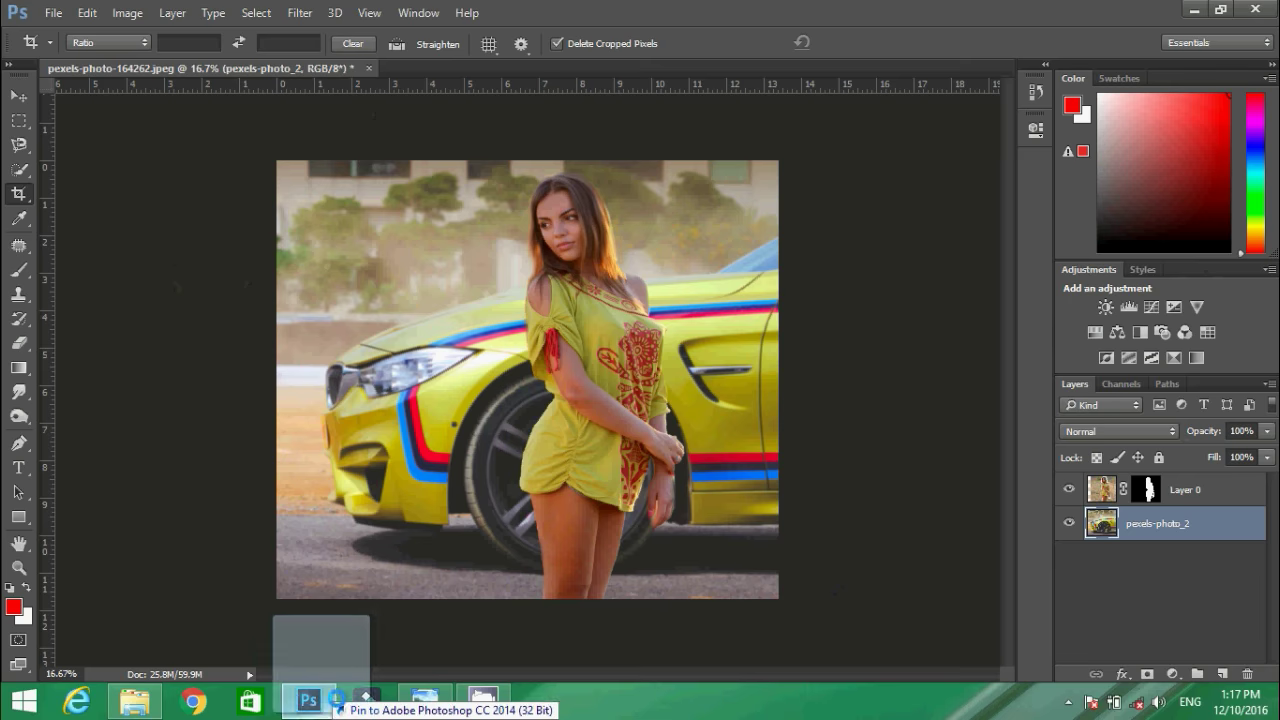
left_click_drag(346, 630, 397, 380)
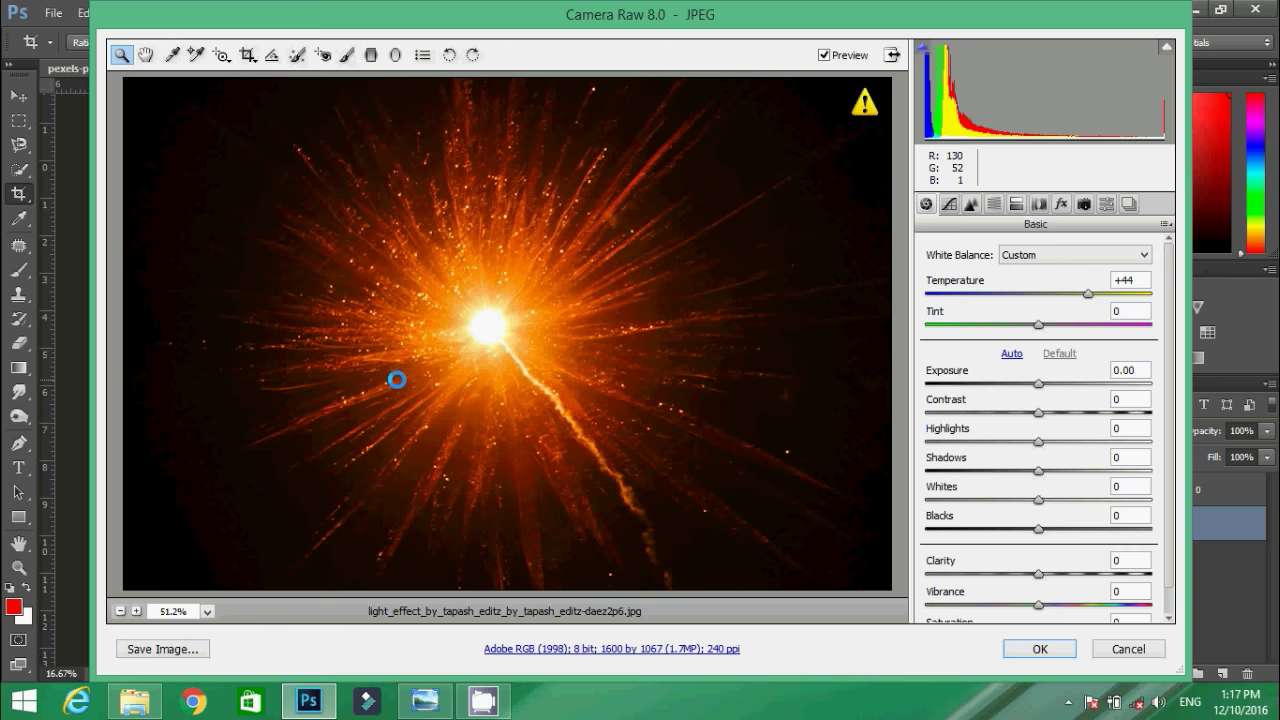
Place the light burst over the car's front and blend it in Screen mode
key("Return")
left_click_drag(505, 378, 387, 382)
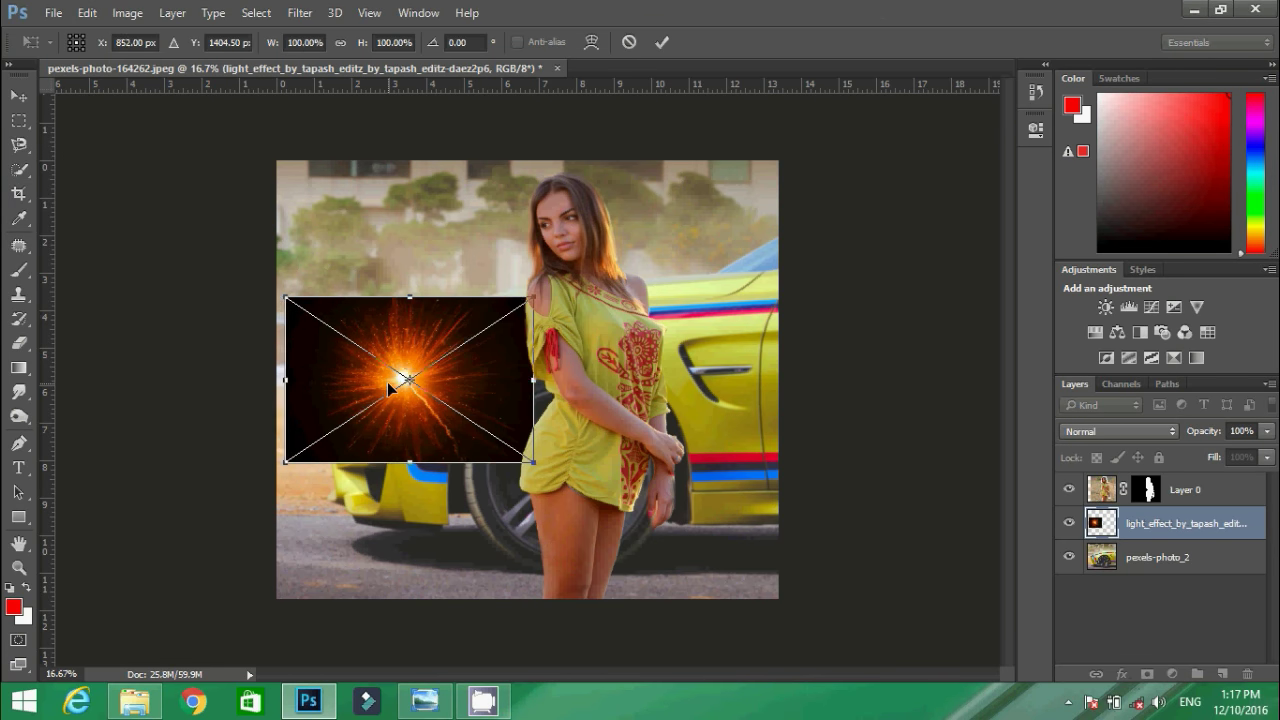
key("Return")
left_click(1118, 431)
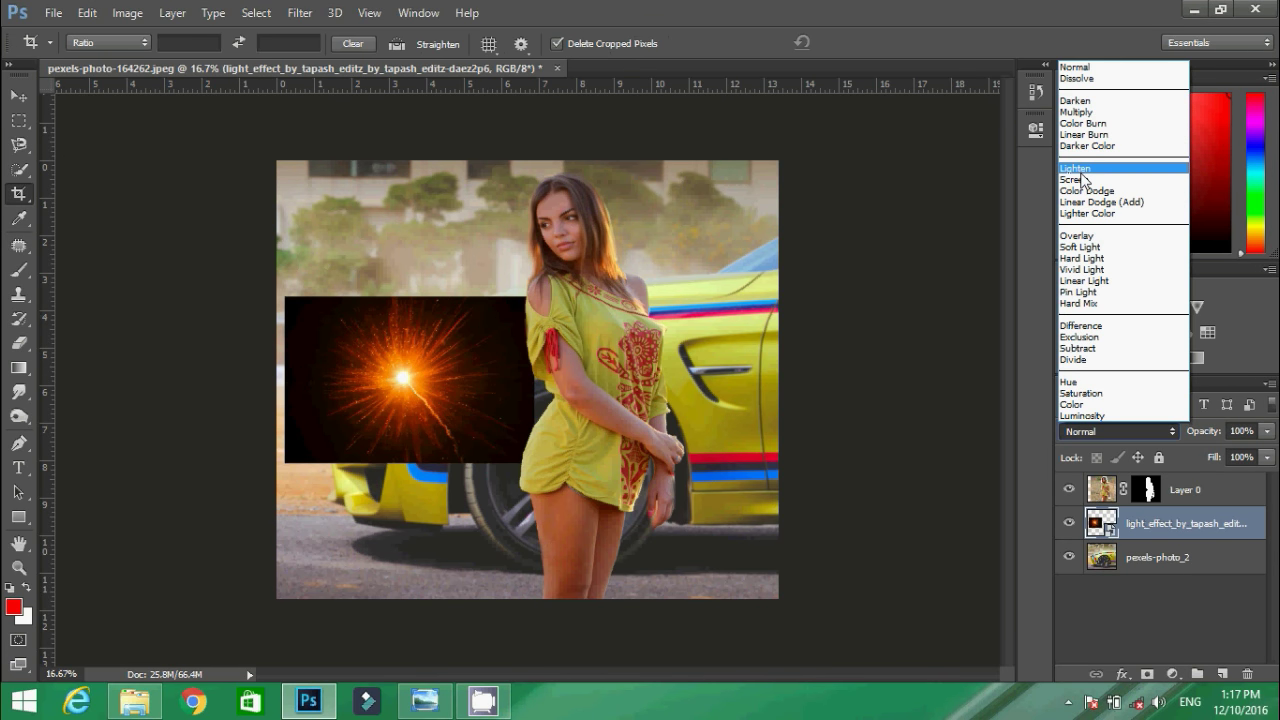
left_click(1072, 180)
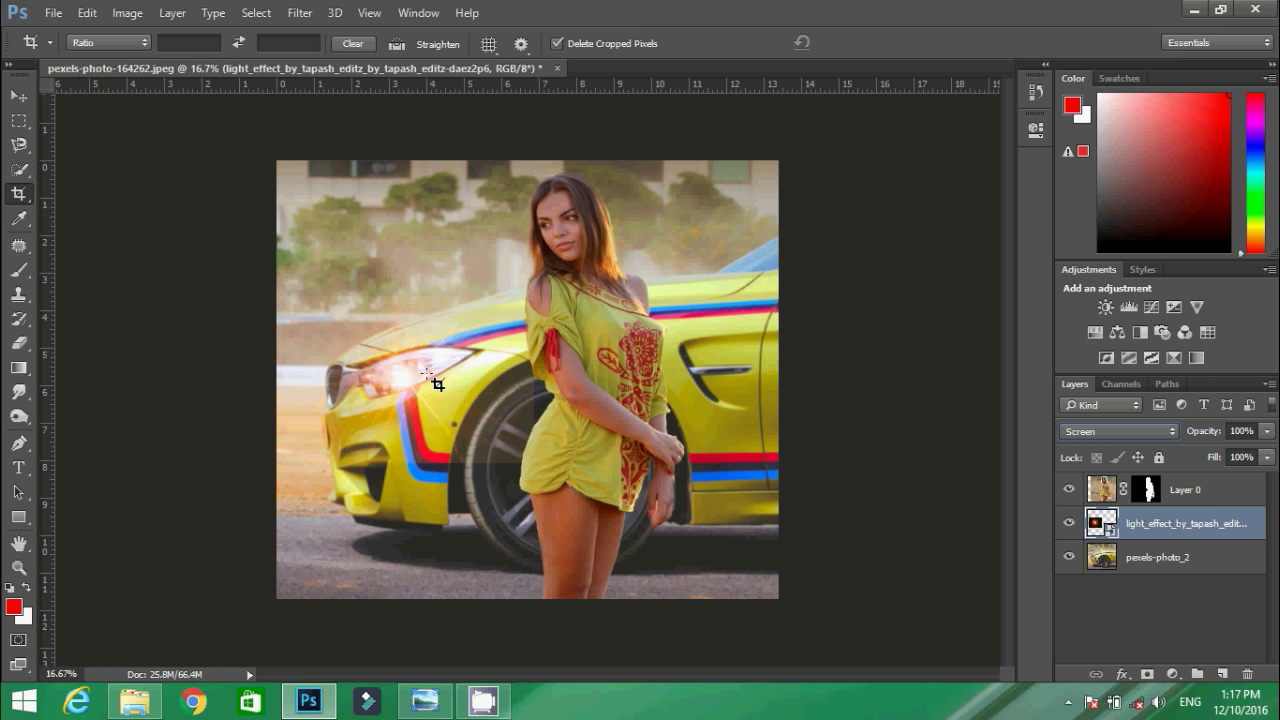
Enlarge the light flare and move it onto the car's headlight
key("m")
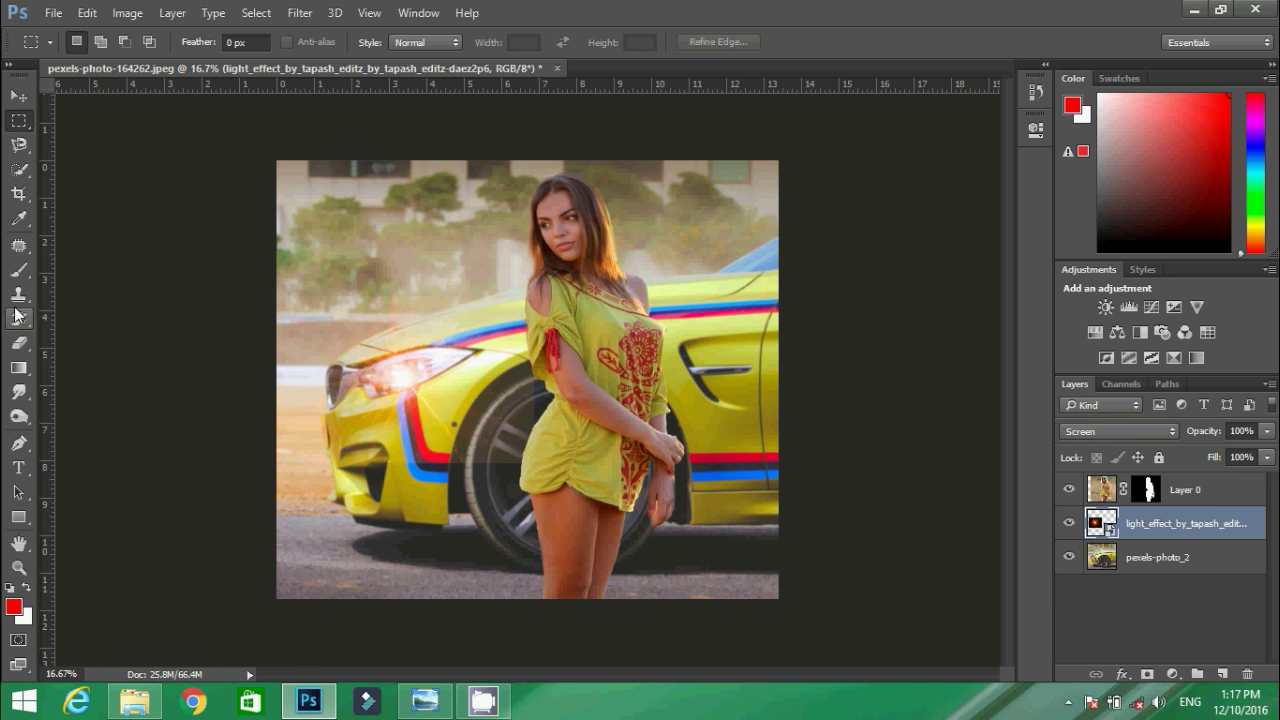
key("v")
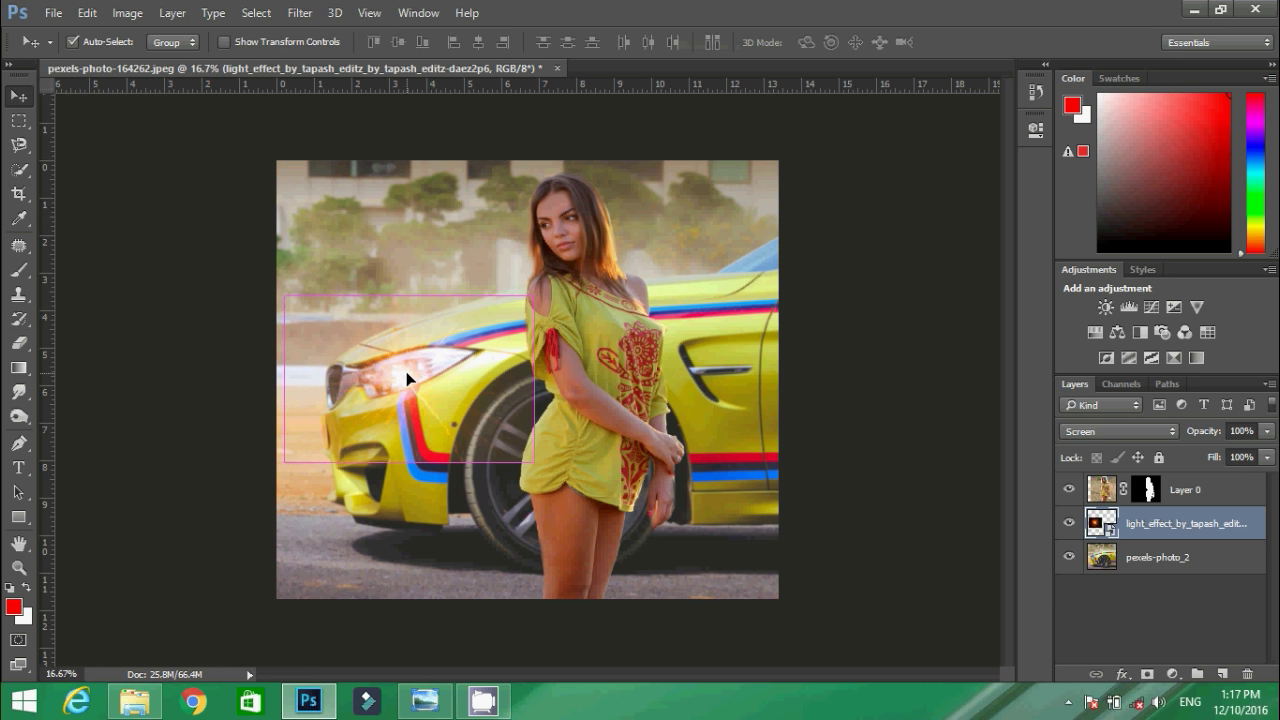
key("ctrl+t")
left_click_drag(533, 297, 565, 220)
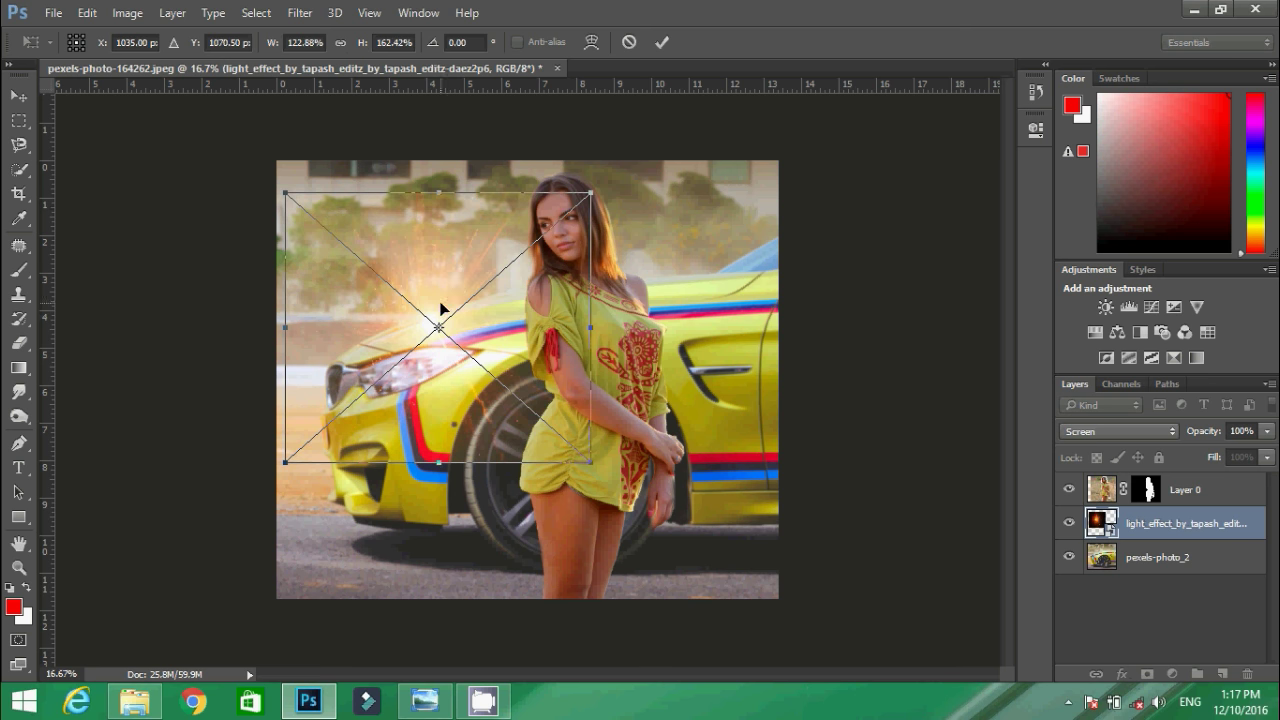
left_click_drag(414, 335, 414, 357)
key("Return")
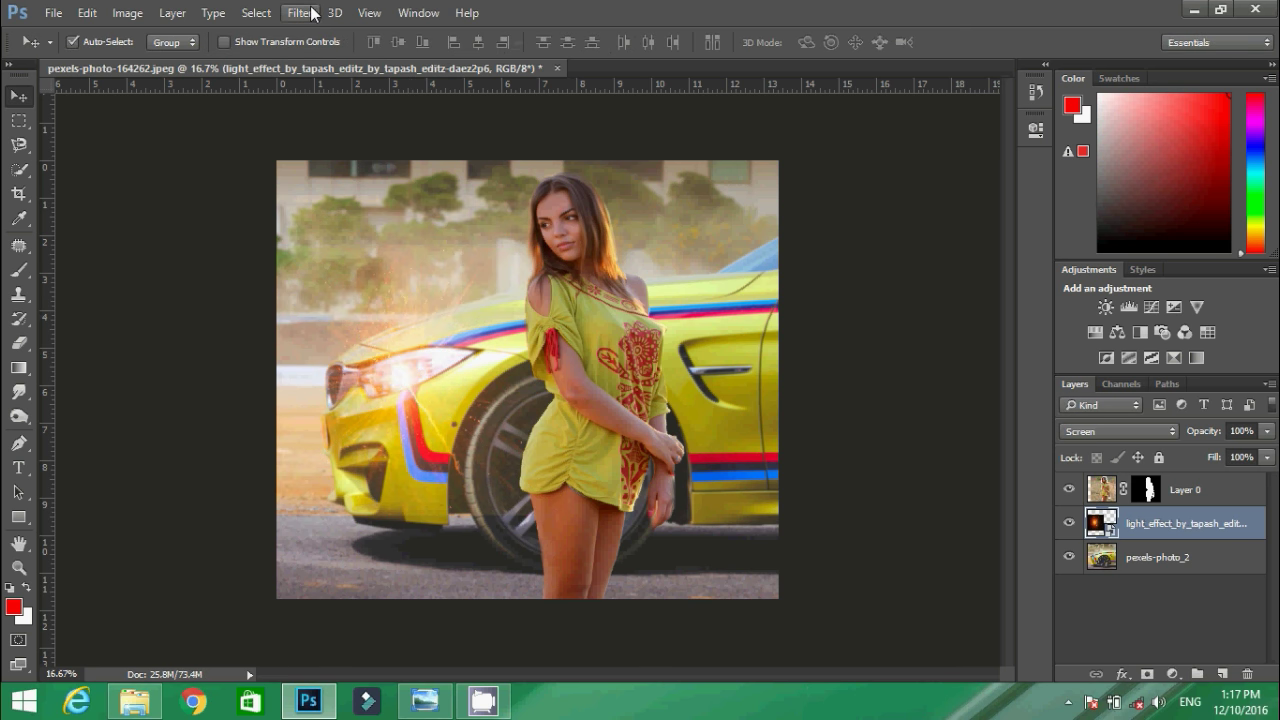
Soften the flare with a 36-pixel Gaussian Blur and add an empty Layer 1 above it
left_click(300, 12)
left_click(596, 268)
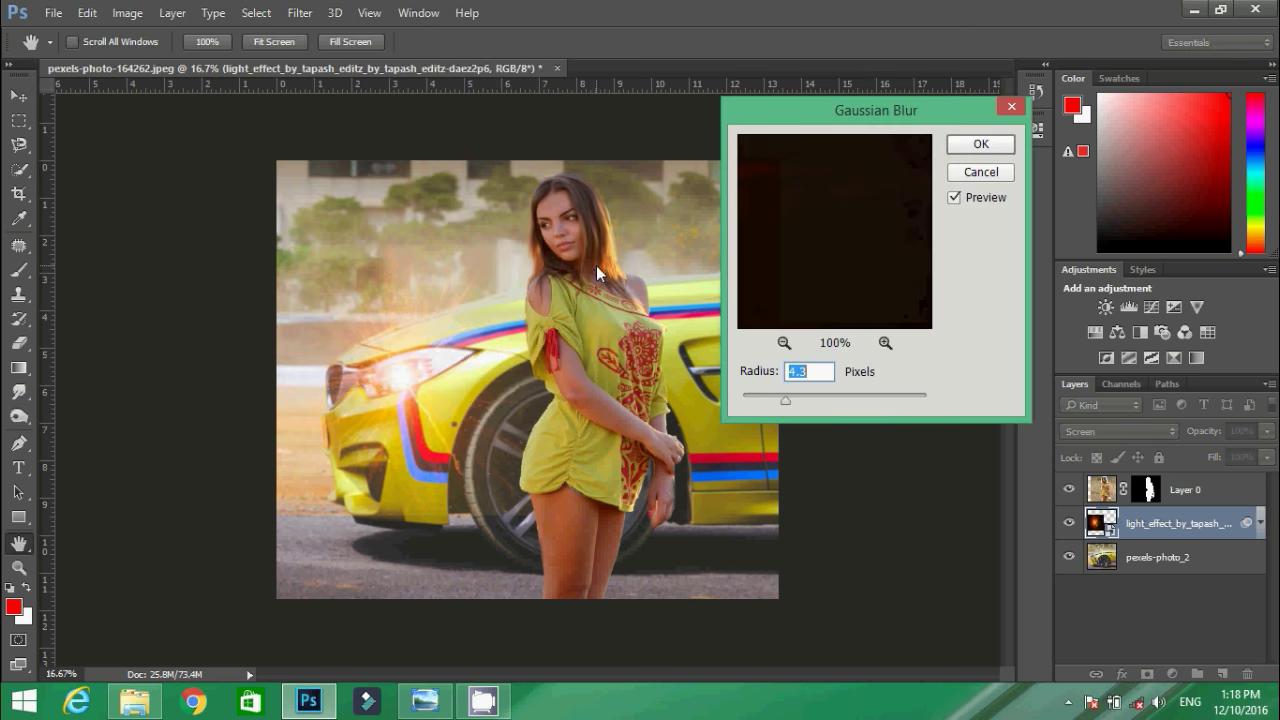
left_click(1000, 145)
left_click(1222, 674)
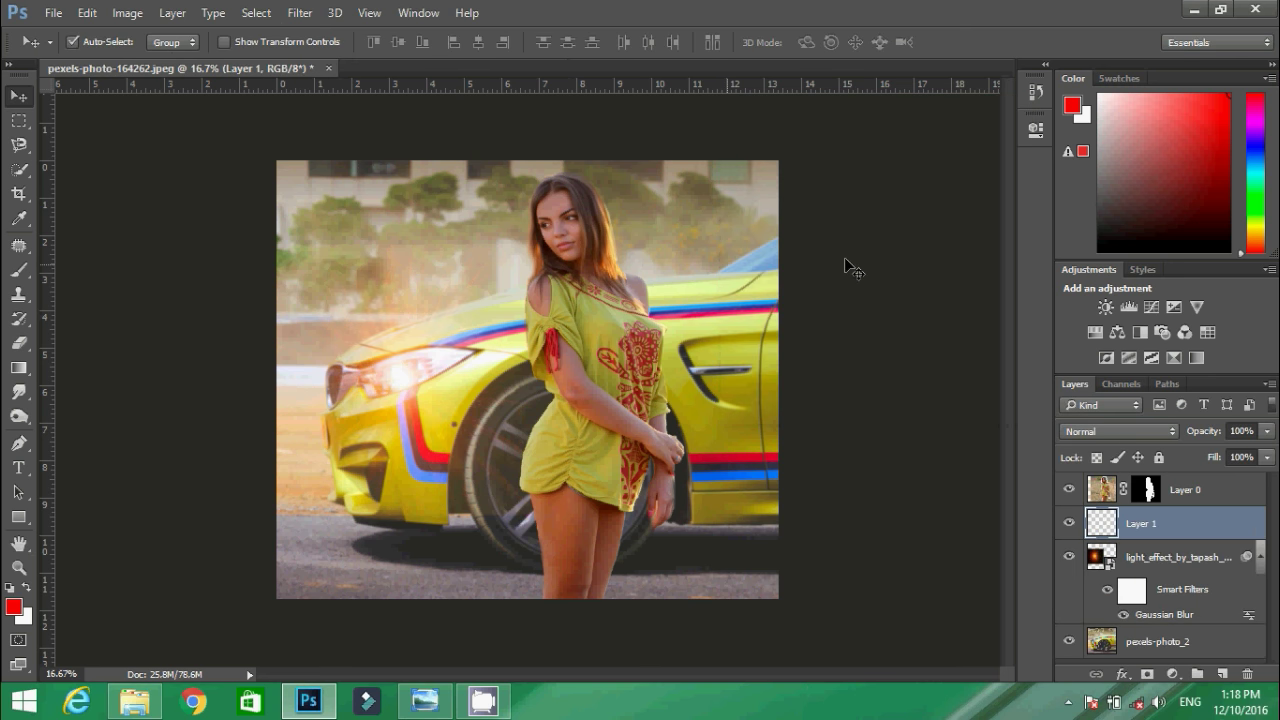
Set the foreground colour to green
left_click(13, 607)
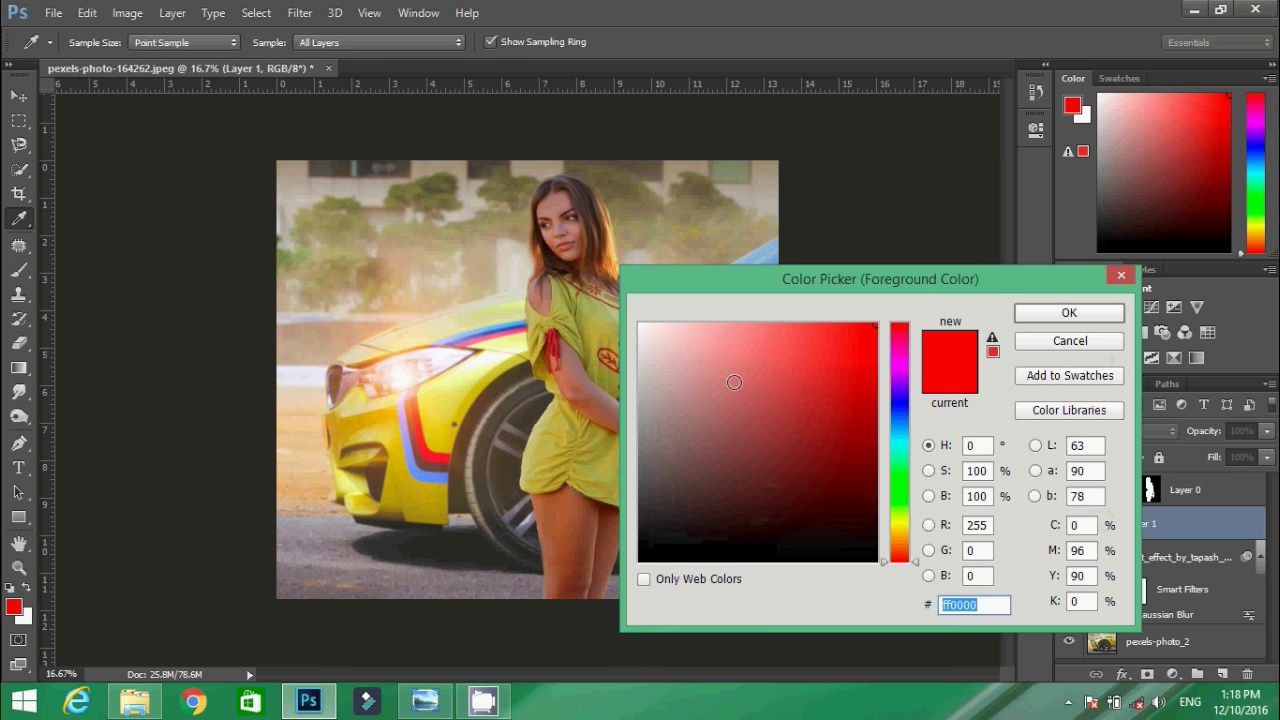
left_click(903, 500)
left_click(1069, 312)
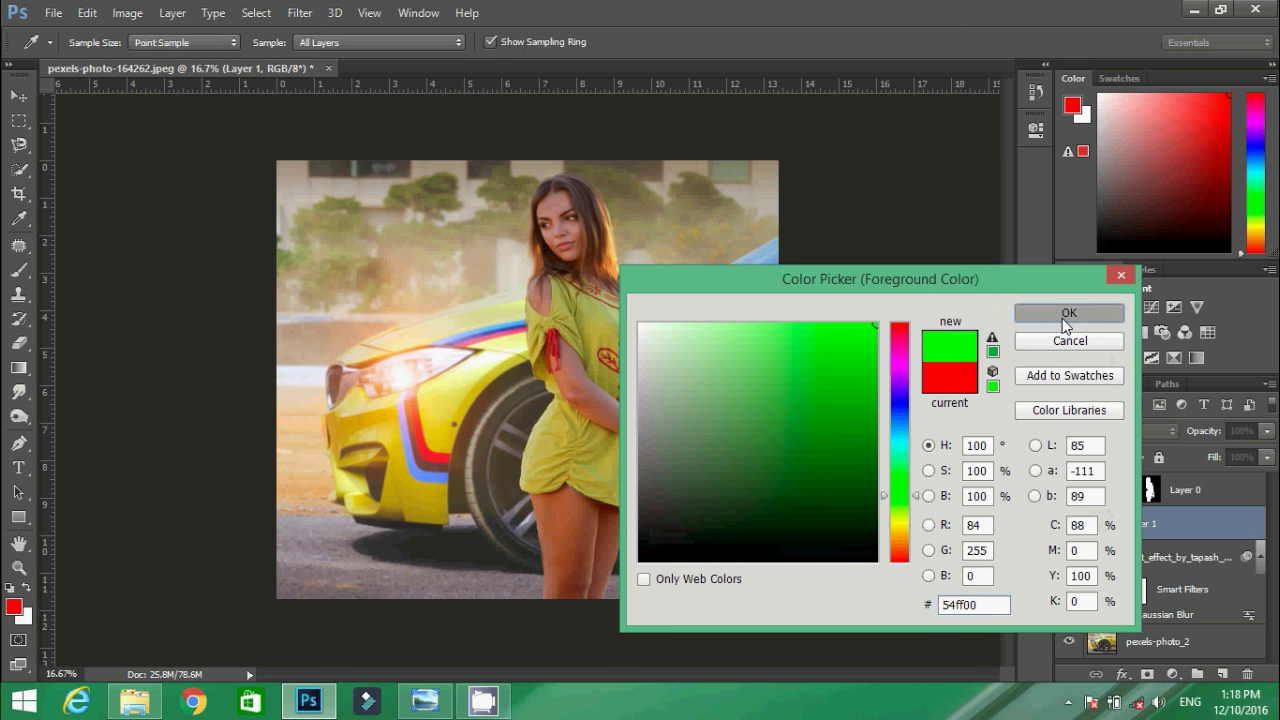
key("v")
Paint a soft 7%-hardness green spot on the headlight and blend it in Screen mode
left_click(18, 270)
right_click(410, 400)
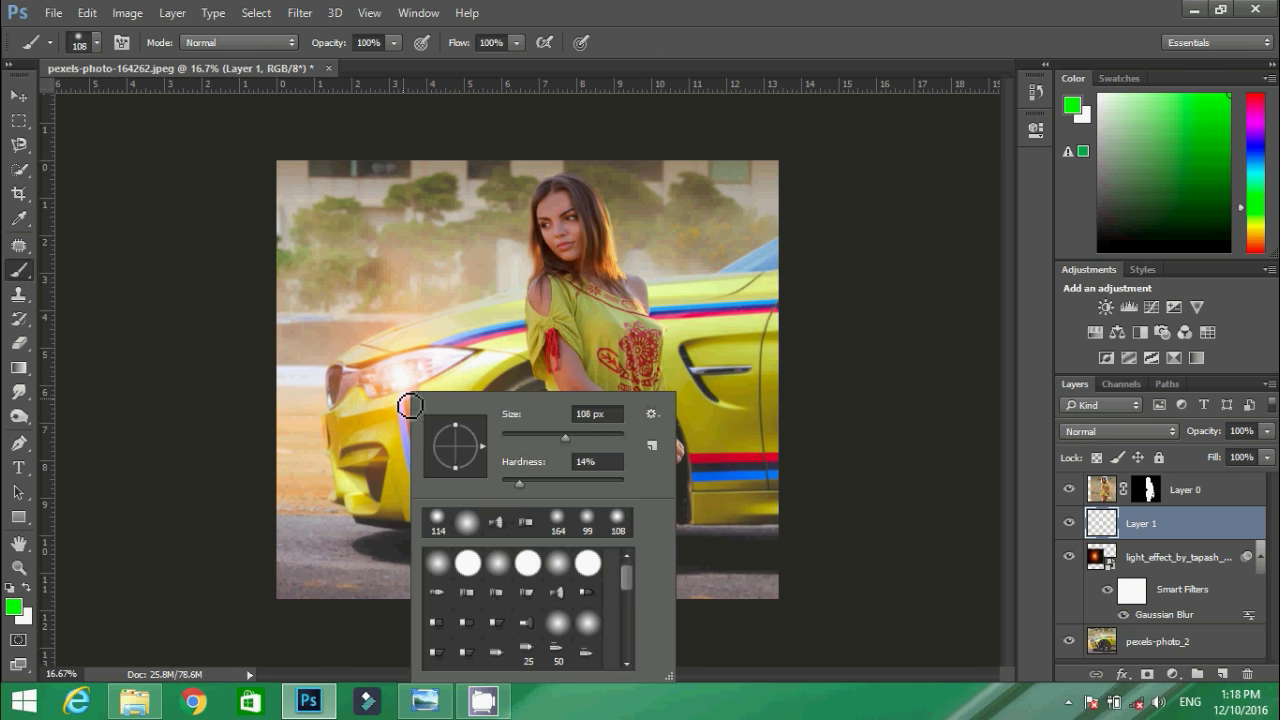
left_click_drag(519, 483, 511, 483)
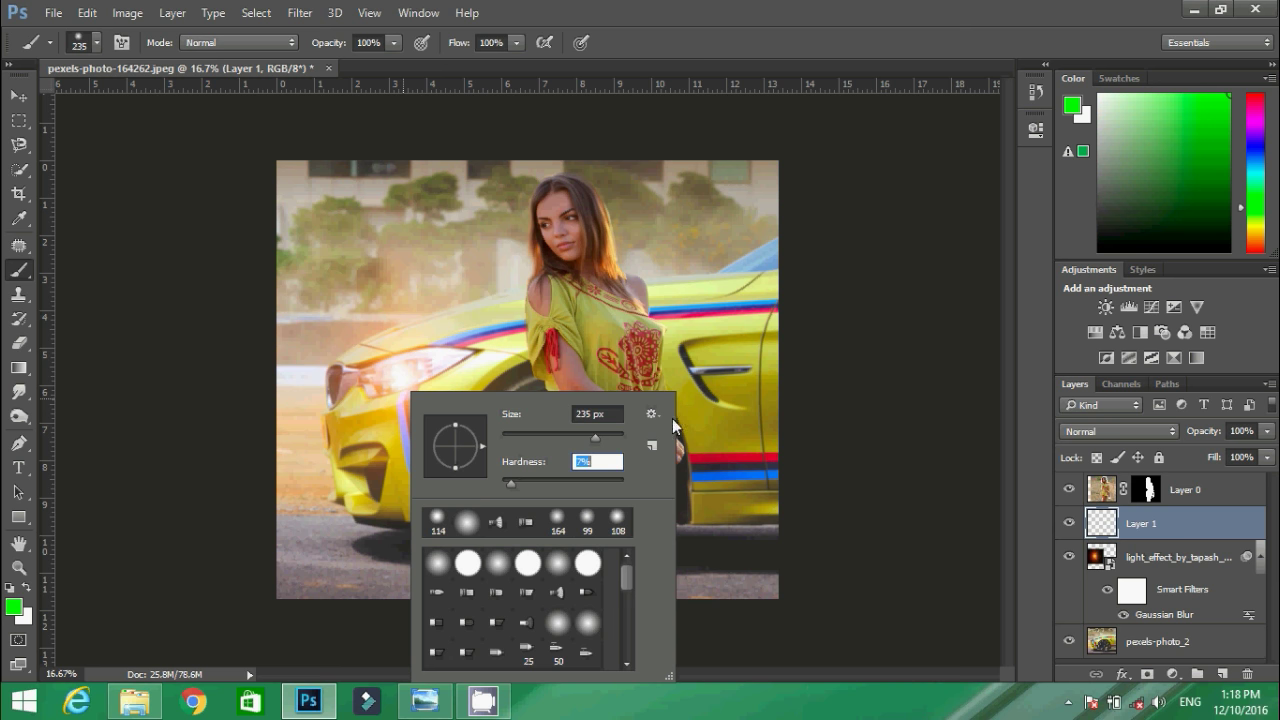
key("Return")
left_click_drag(385, 365, 368, 350)
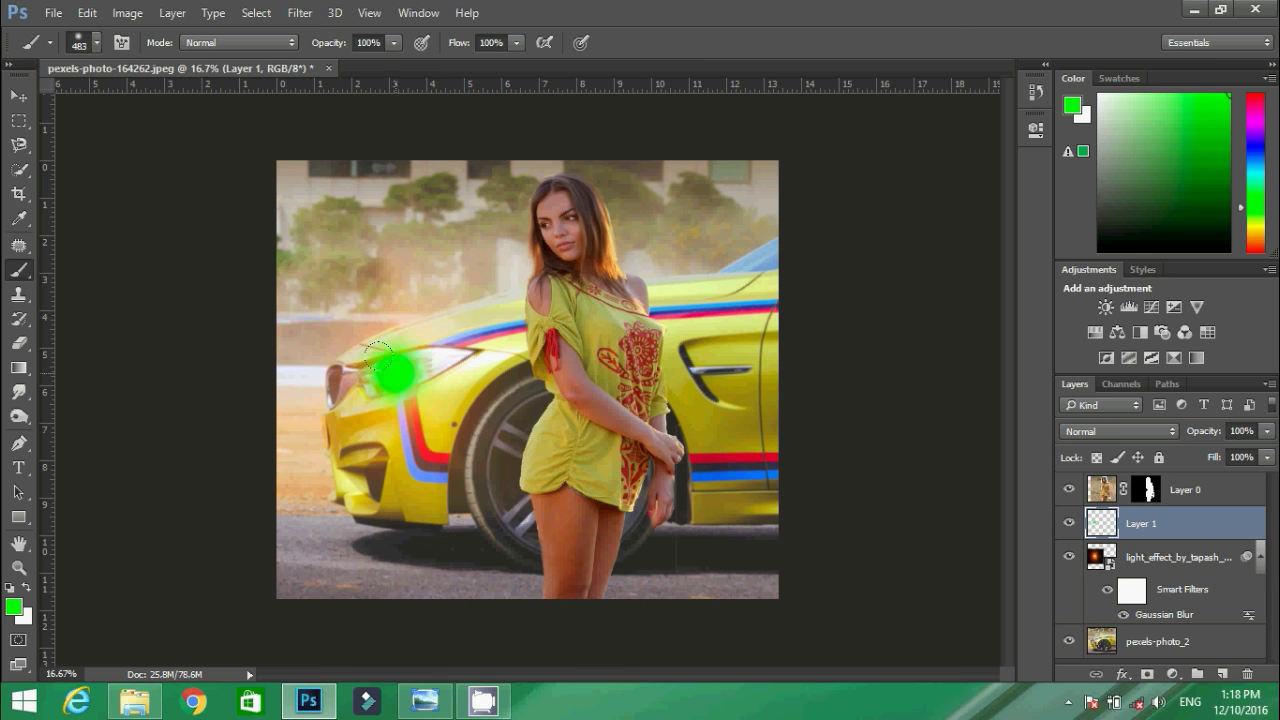
left_click(1108, 431)
left_click(1077, 179)
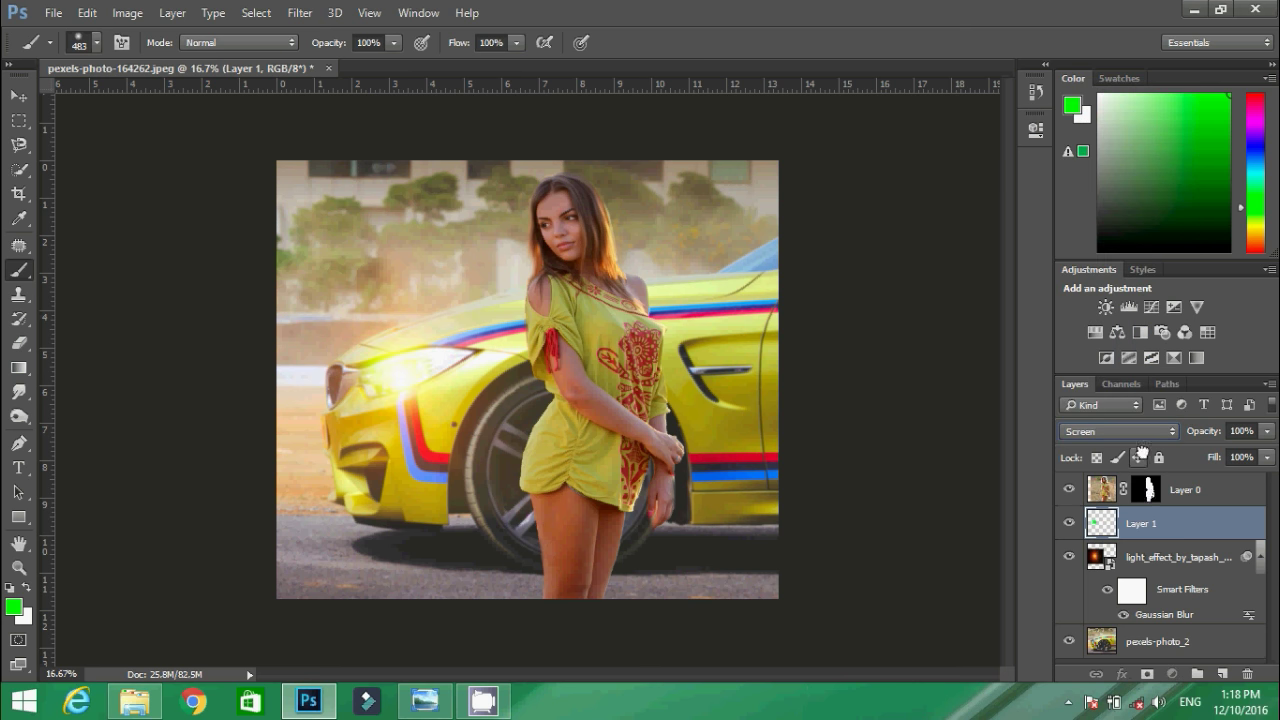
left_click(1188, 494)
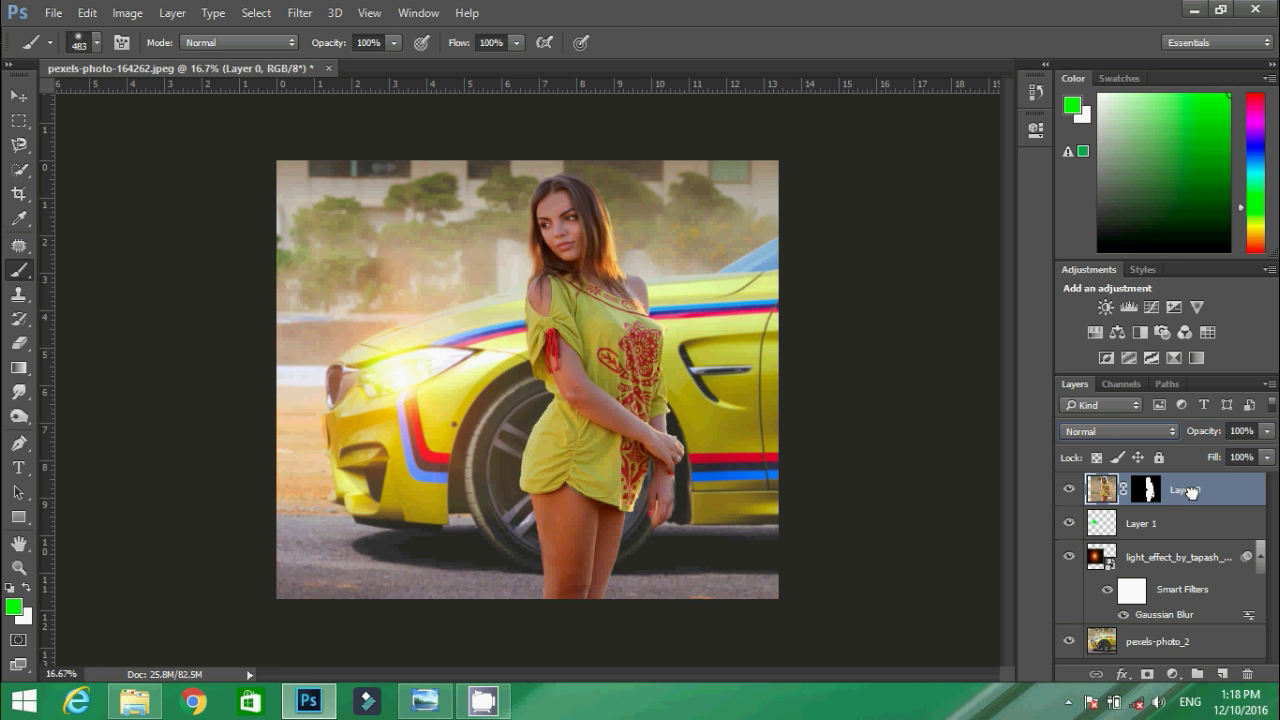
Move Layer 0 below Layer 1 and try a 3256 px green brush stroke
left_click_drag(1193, 494, 1193, 533)
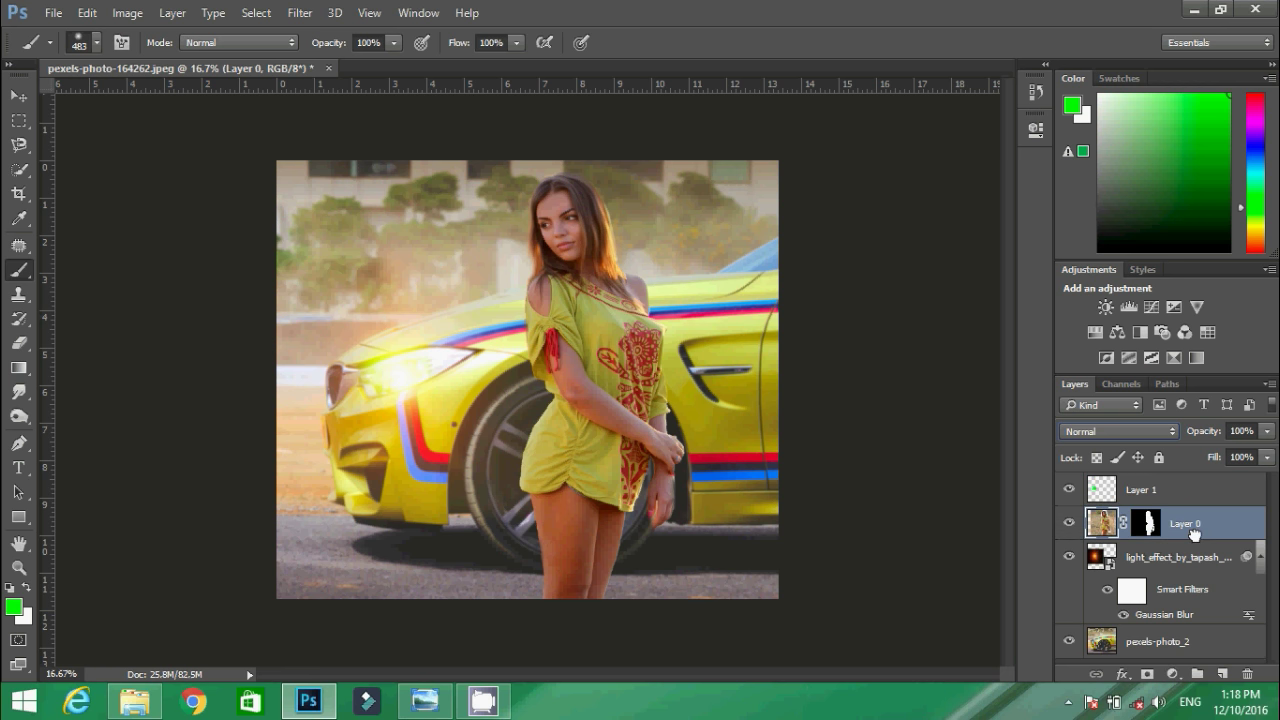
right_click(410, 341)
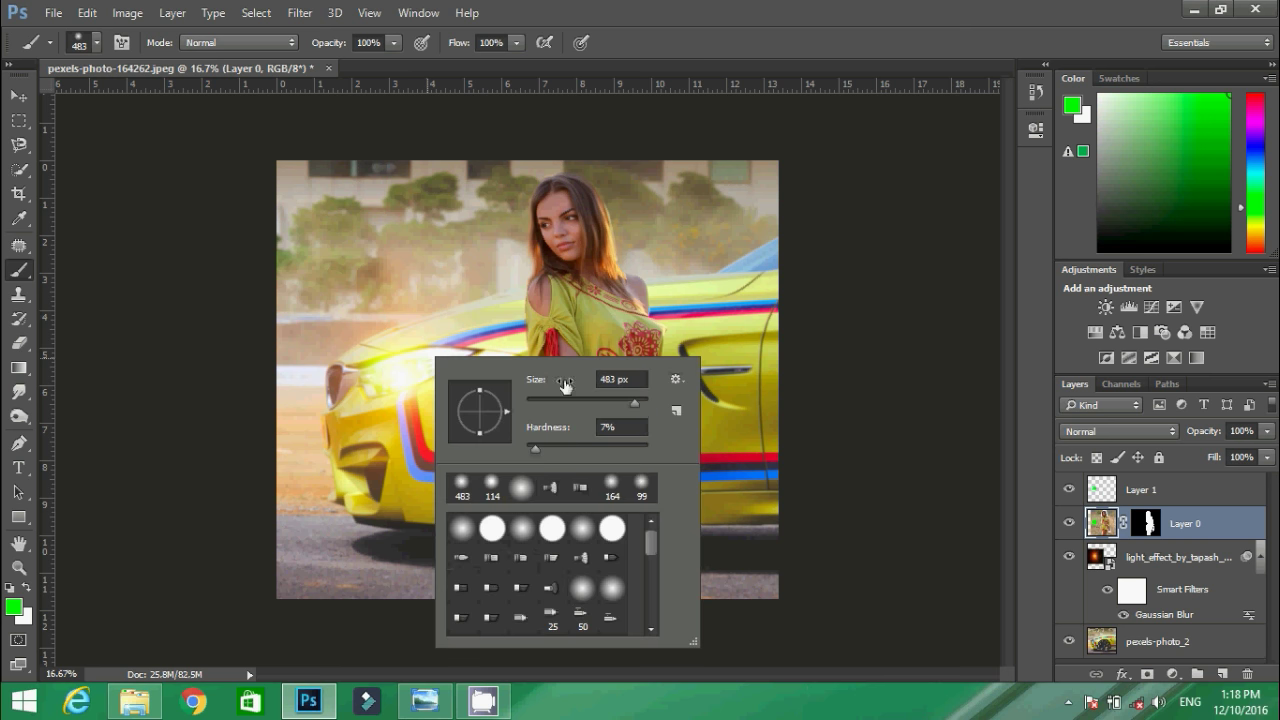
left_click(918, 8)
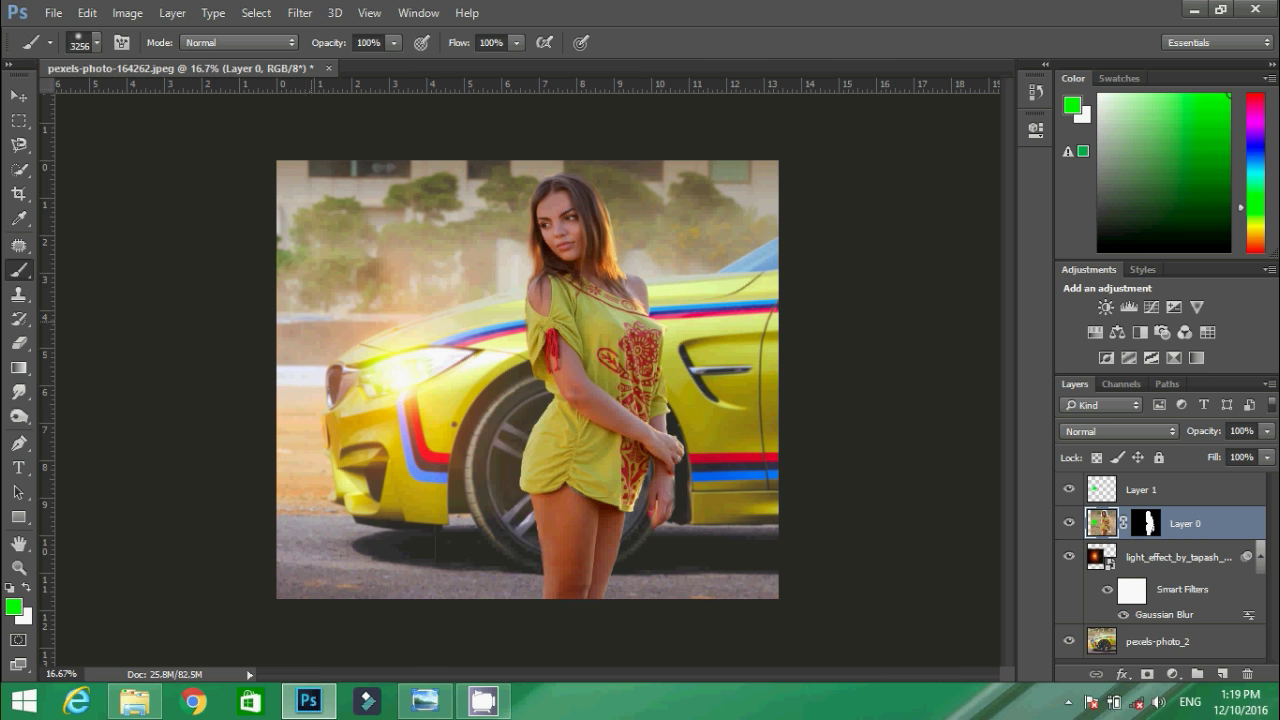
left_click(95, 133)
Paint a large green glow over the left side on Layer 1, then undo it
left_click(18, 120)
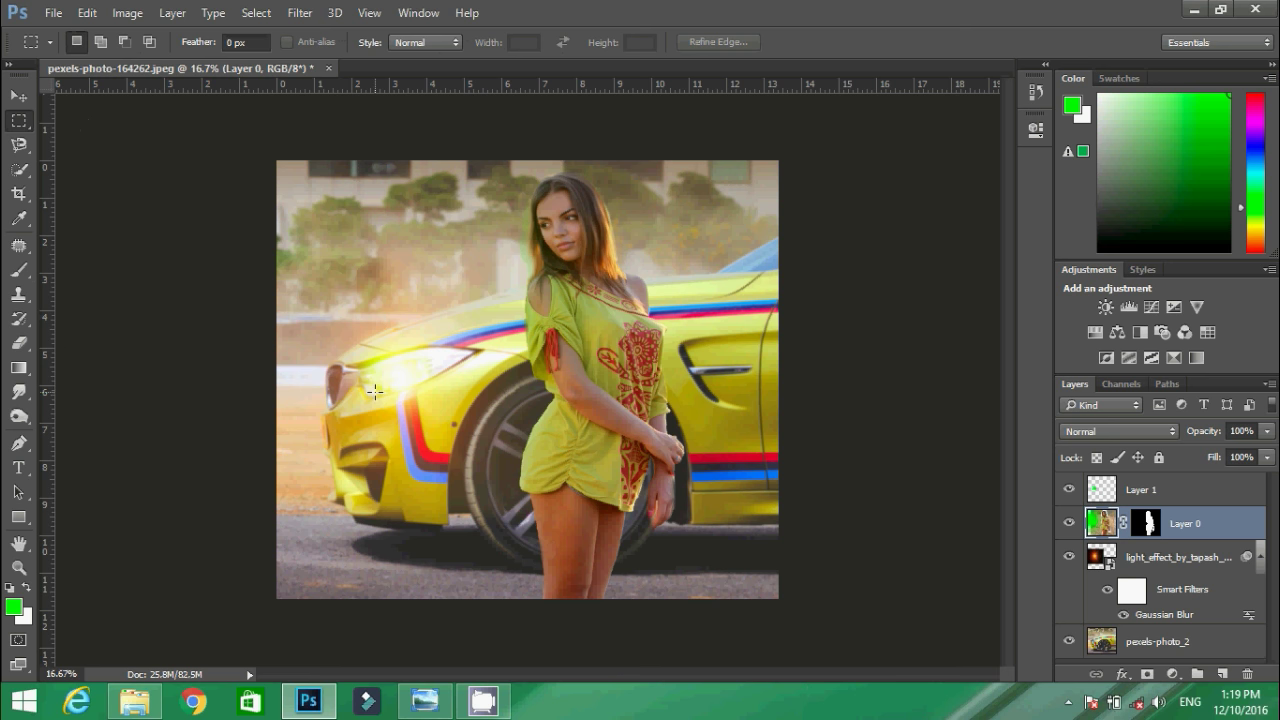
left_click(13, 607)
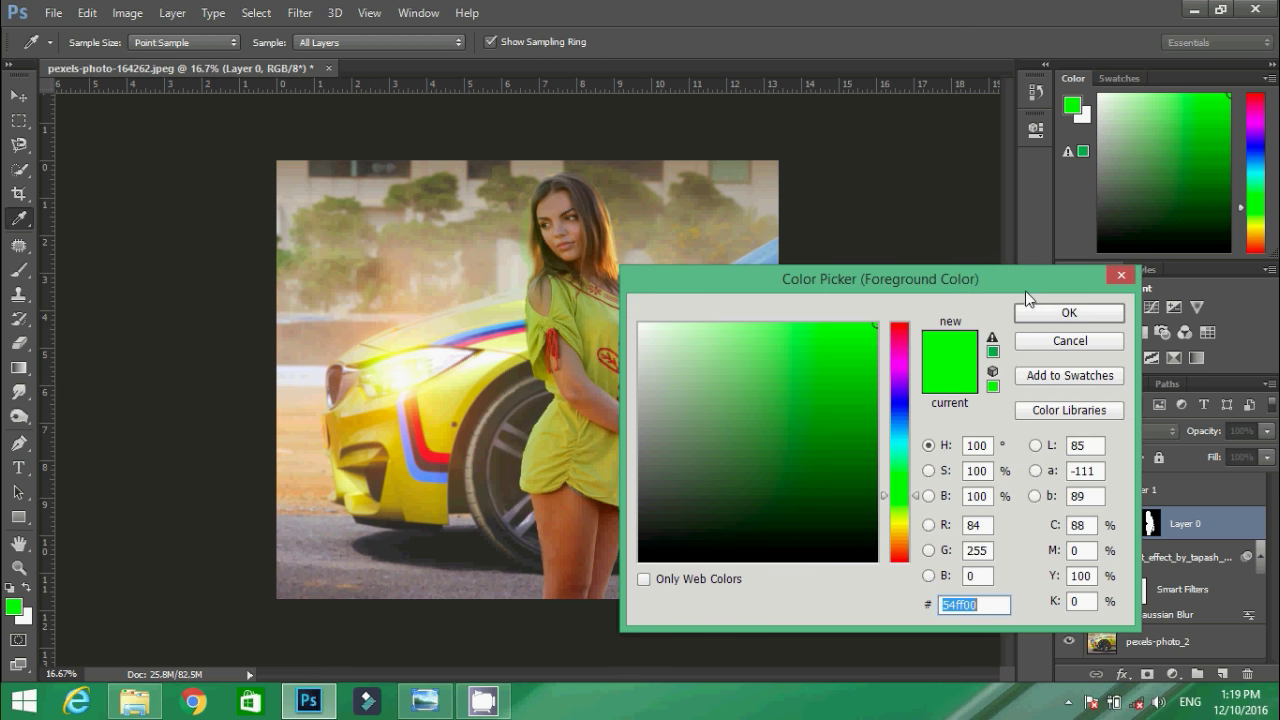
left_click(1071, 311)
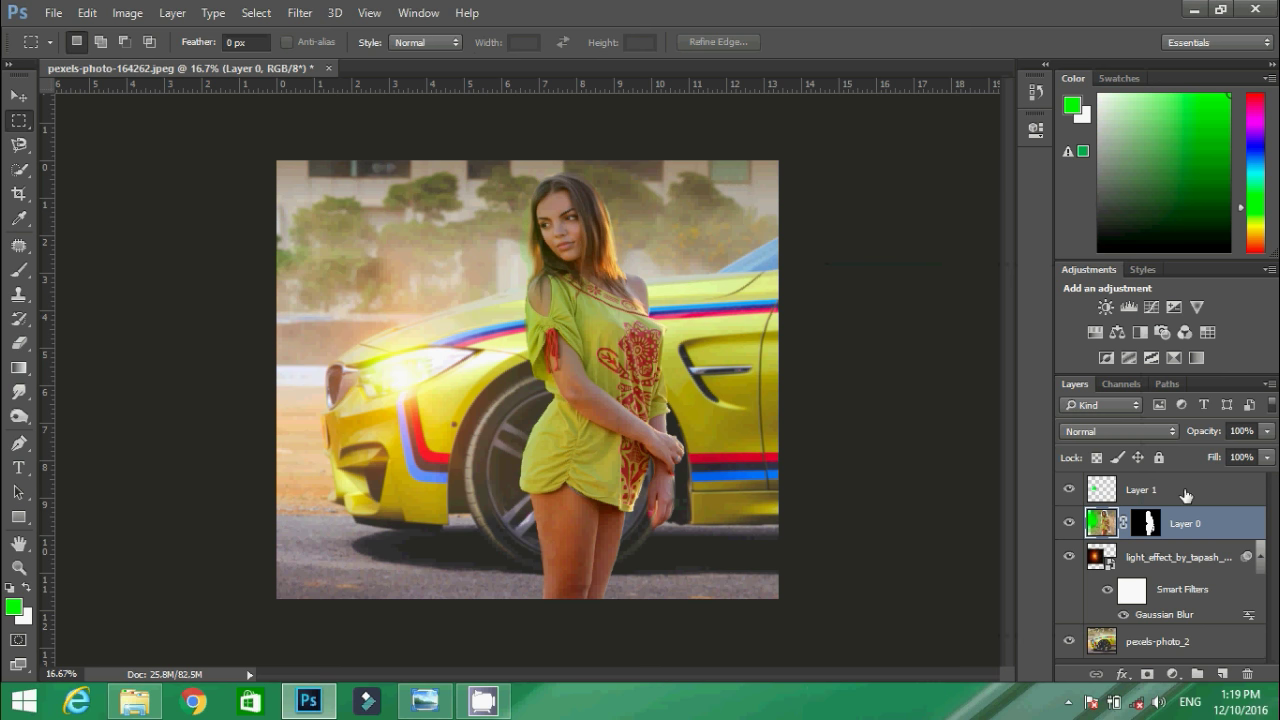
left_click(1185, 490)
right_click(392, 363)
key("Escape")
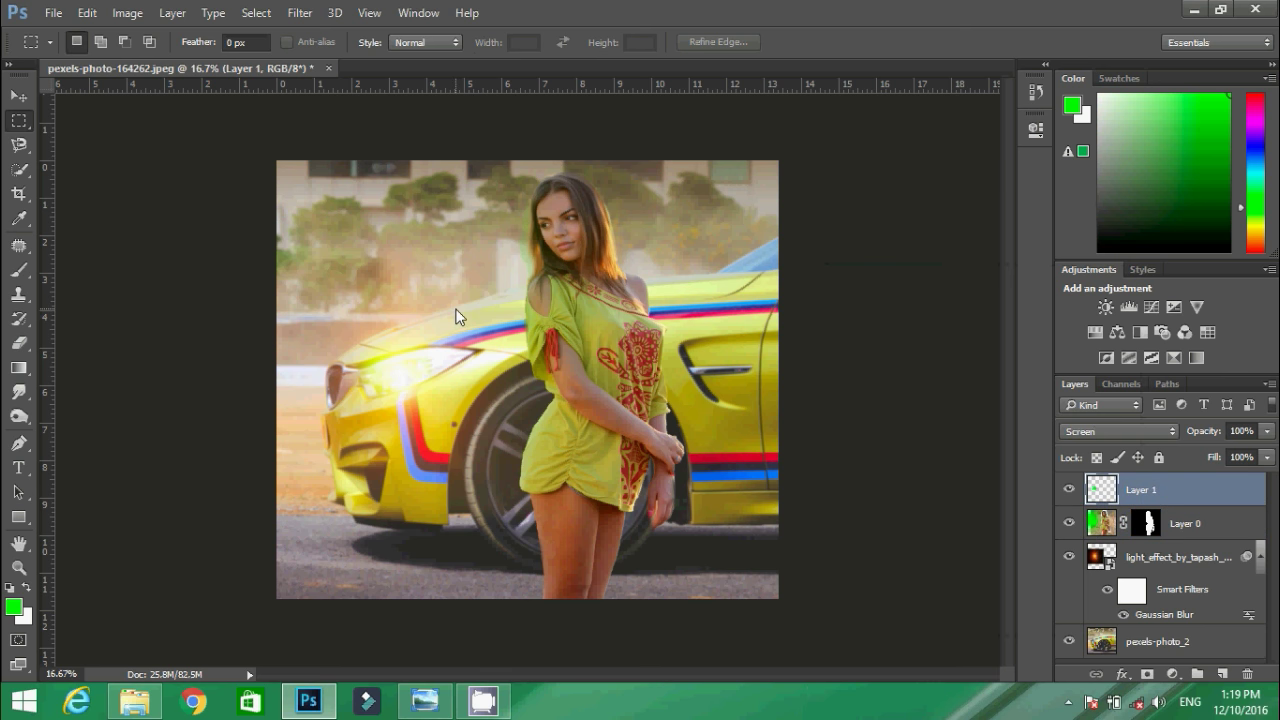
key("b")
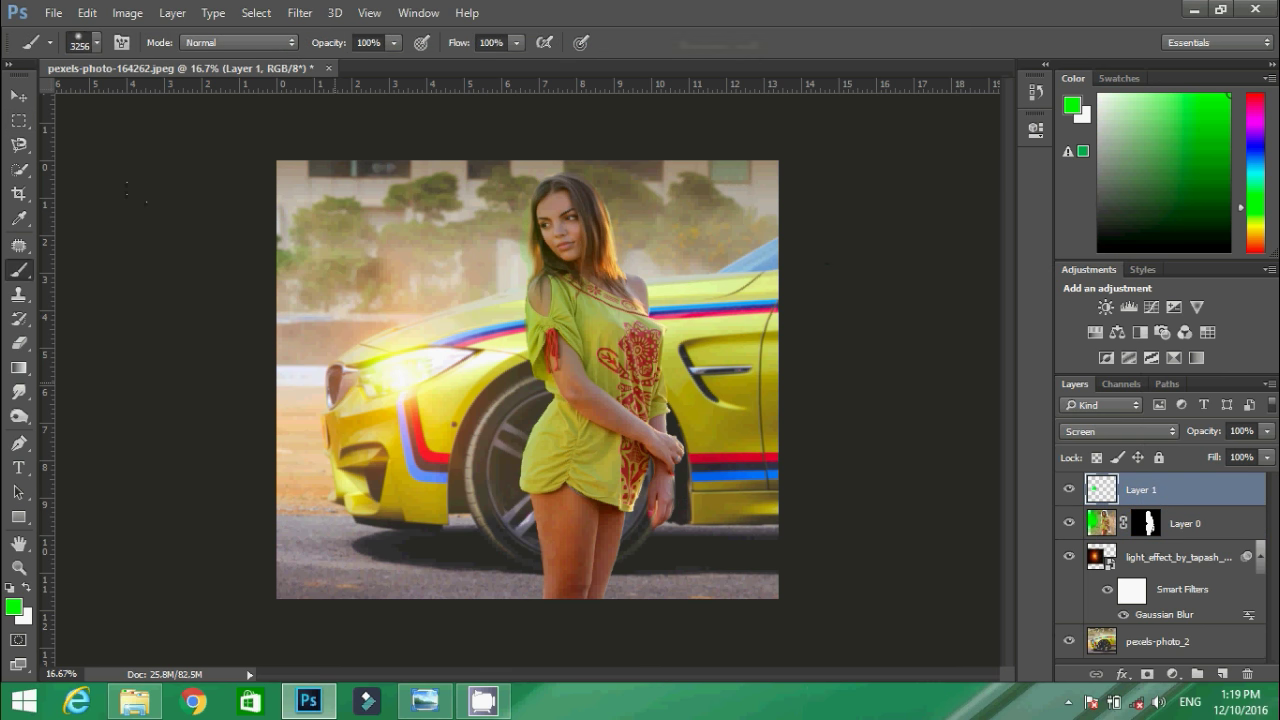
left_click(320, 380)
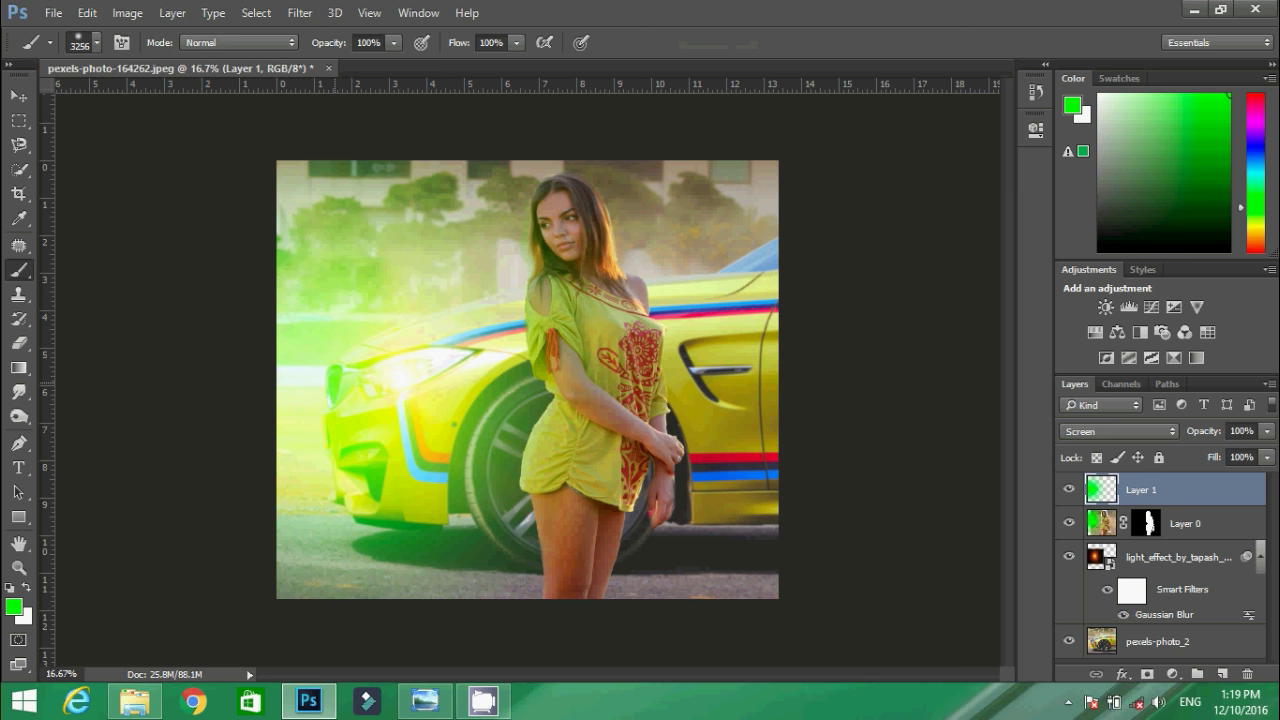
key("ctrl+z")
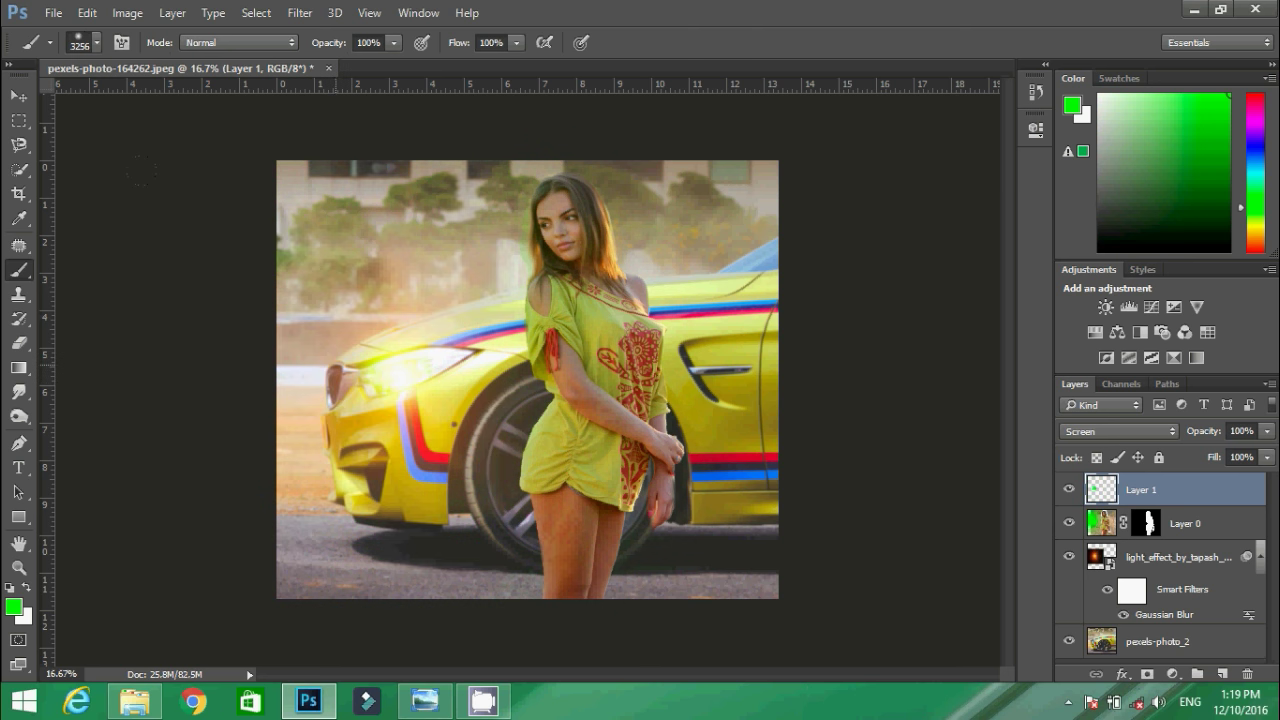
Add a new Layer 2 and set the background colour to dark purple #2c0b98
left_click(18, 517)
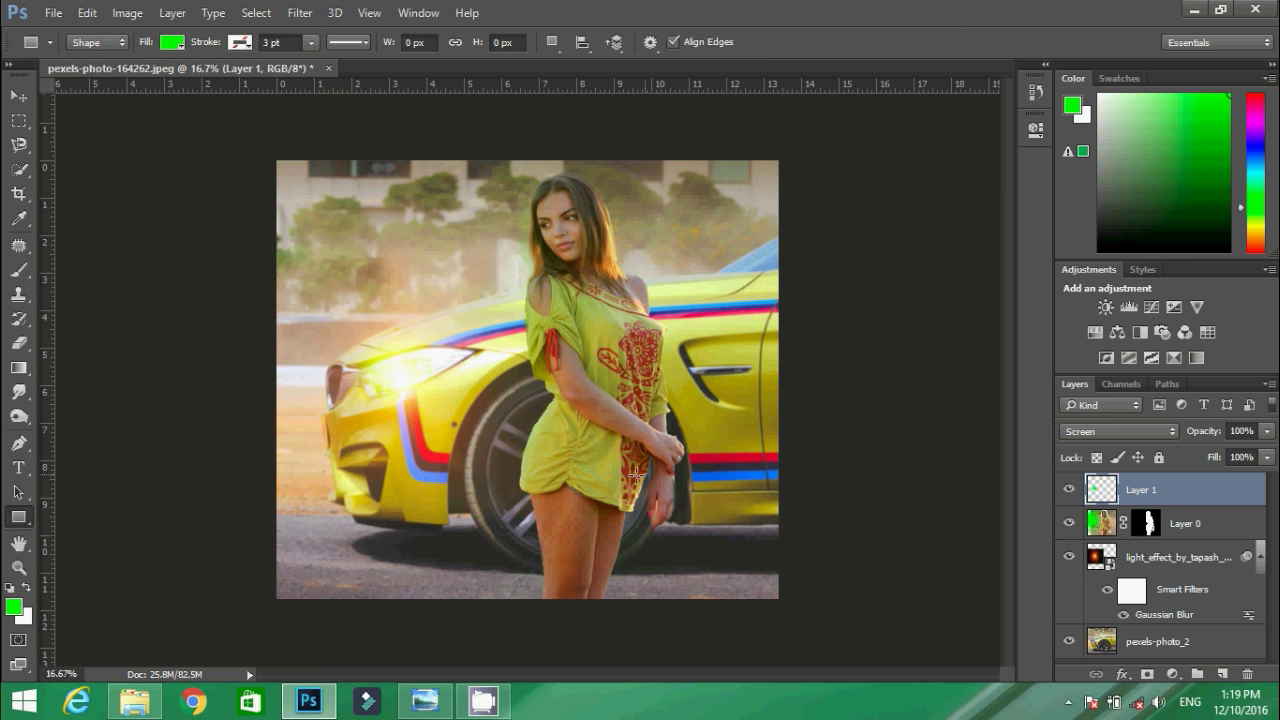
left_click(1222, 674)
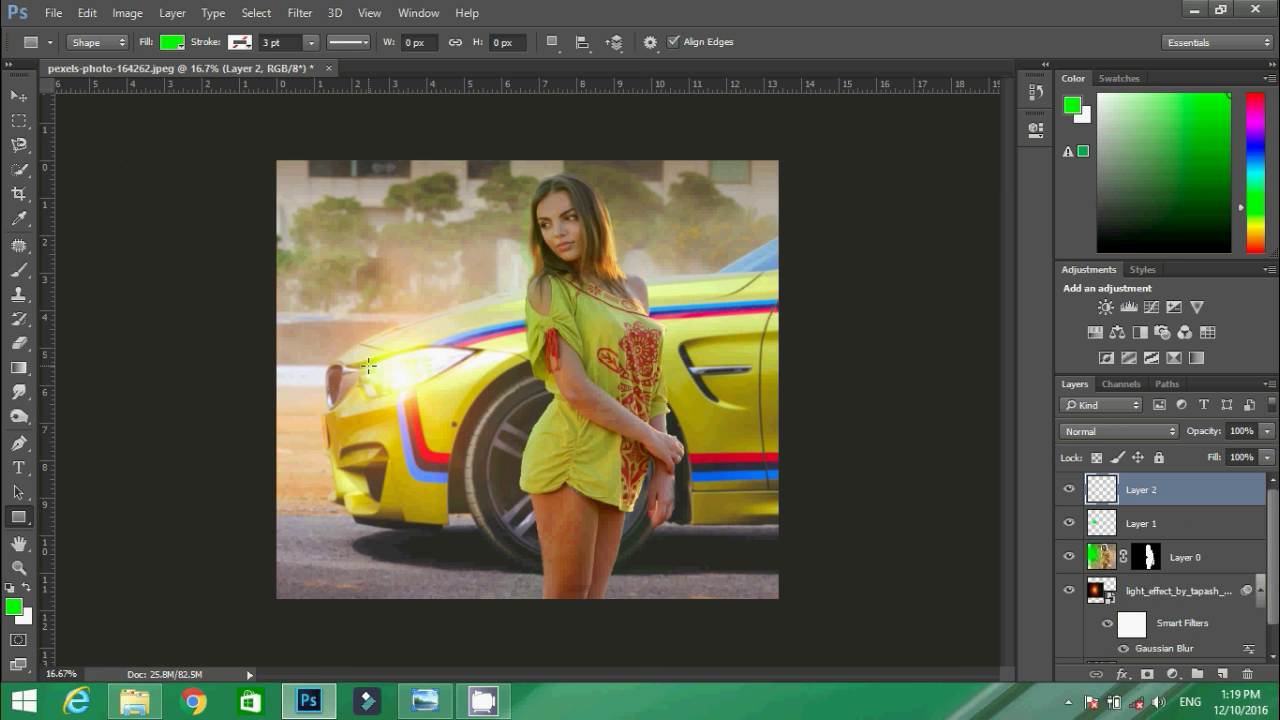
left_click(24, 619)
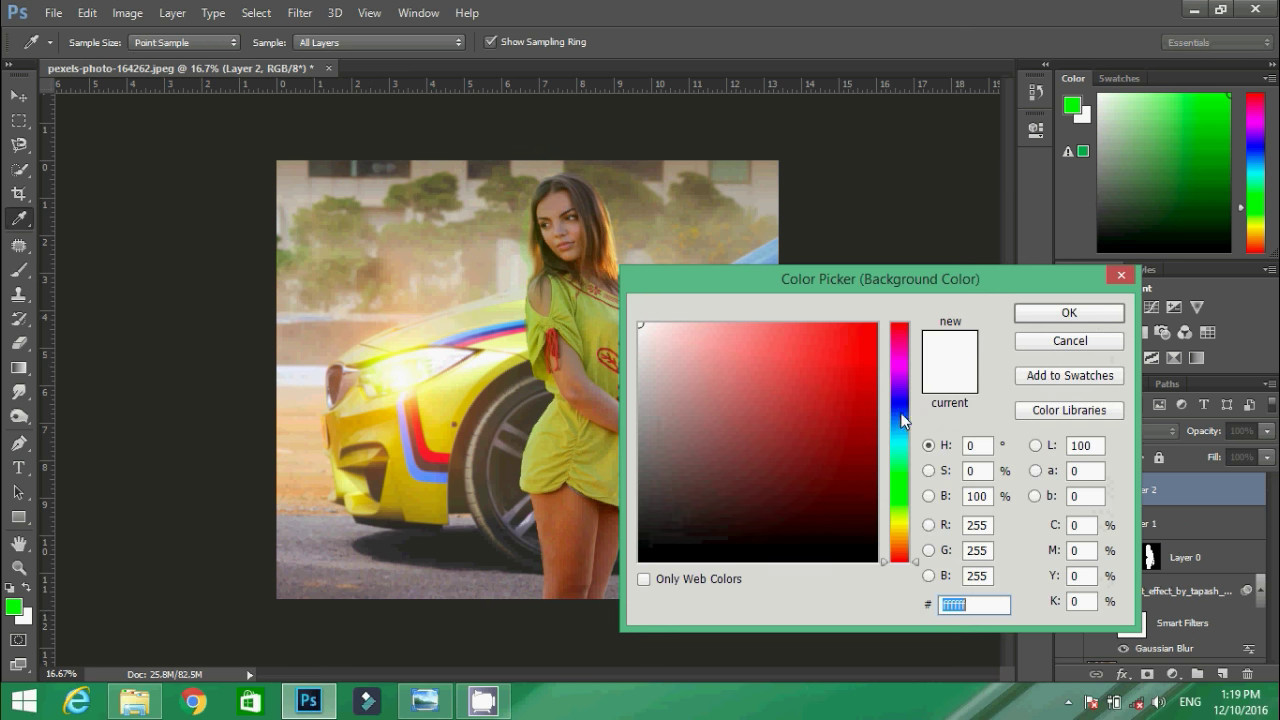
left_click(901, 394)
left_click(860, 420)
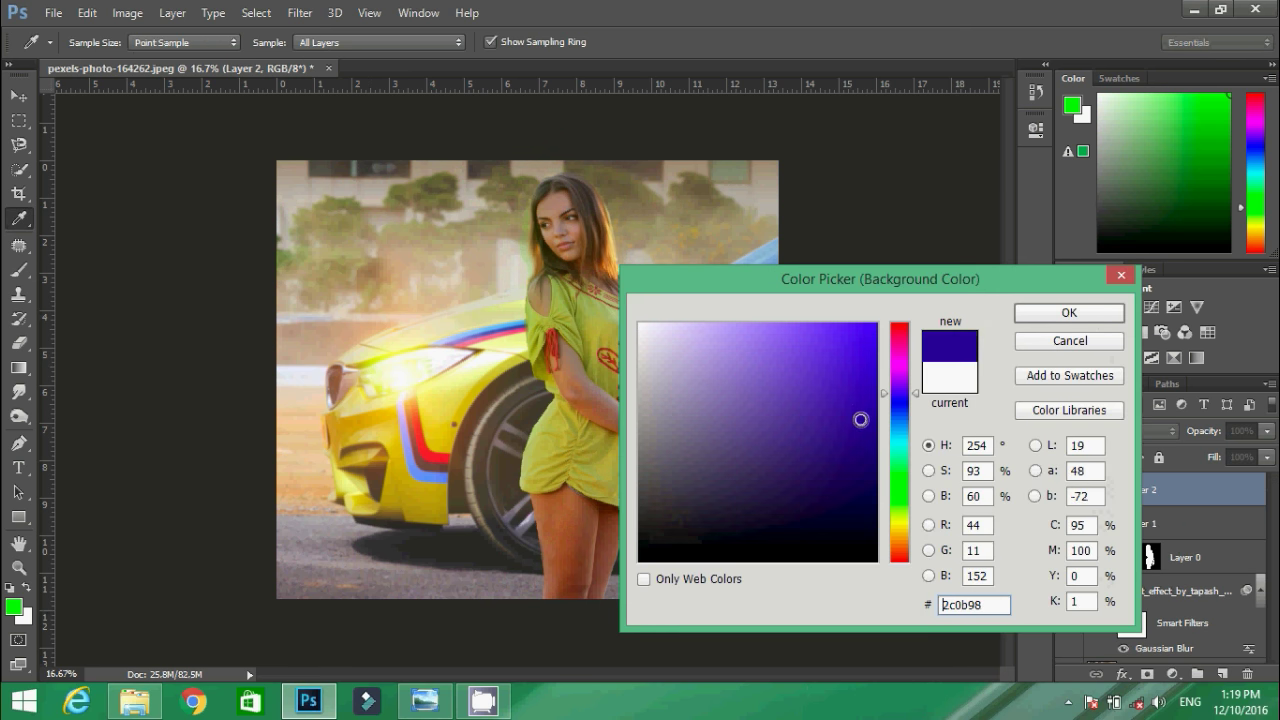
left_click(1045, 314)
Lay a green-to-transparent gradient on Layer 2, discarding a trial rectangle first
key("u")
left_click_drag(303, 435, 567, 273)
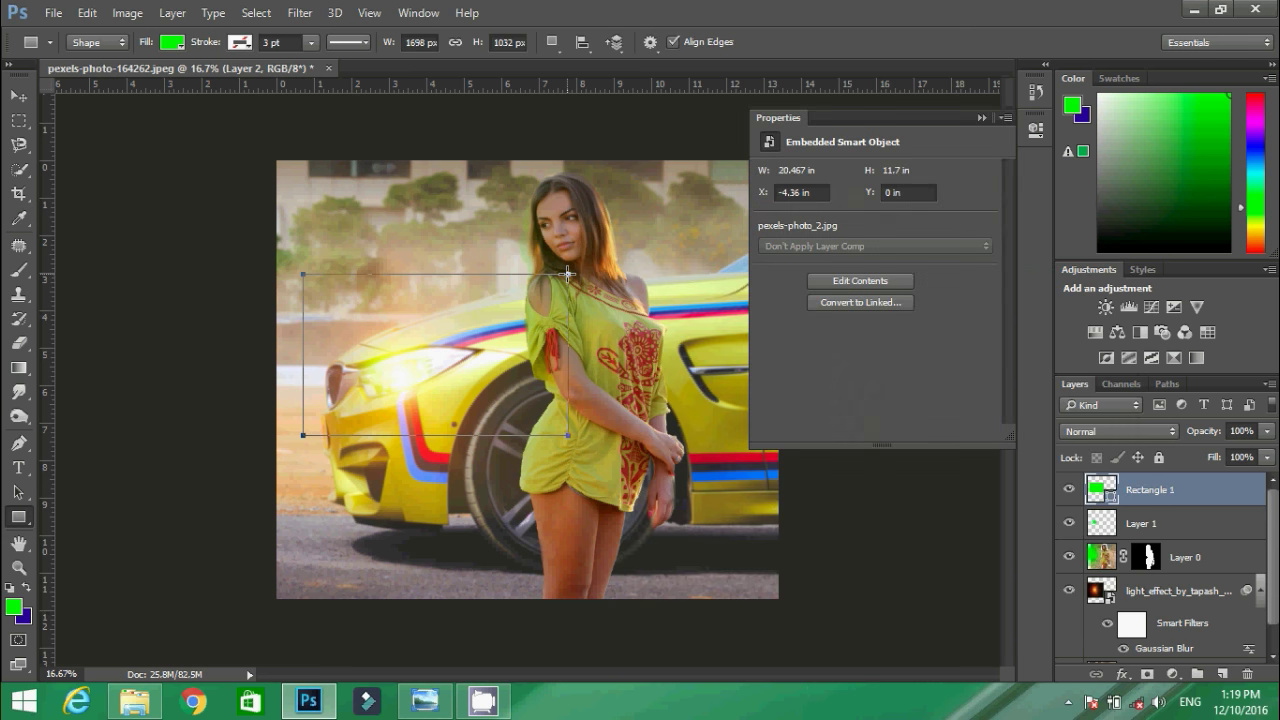
key("ctrl+z")
left_click(982, 117)
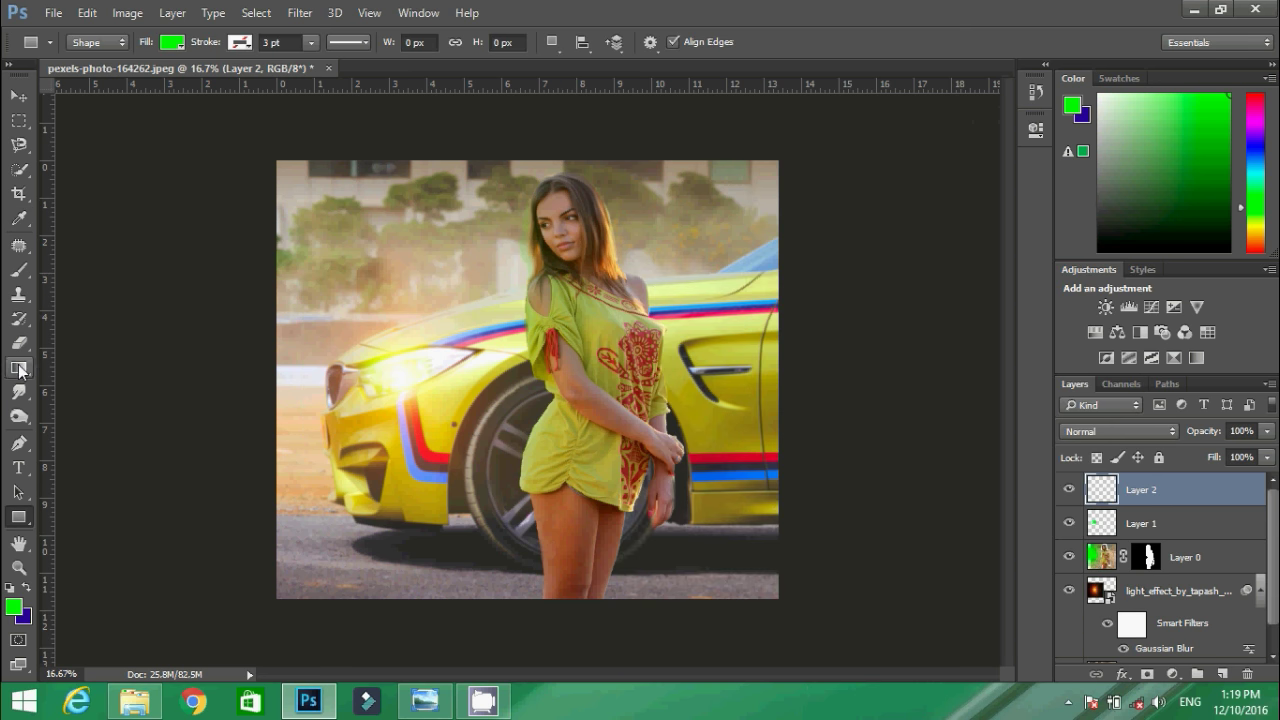
left_click(20, 368)
left_click_drag(355, 375, 581, 251)
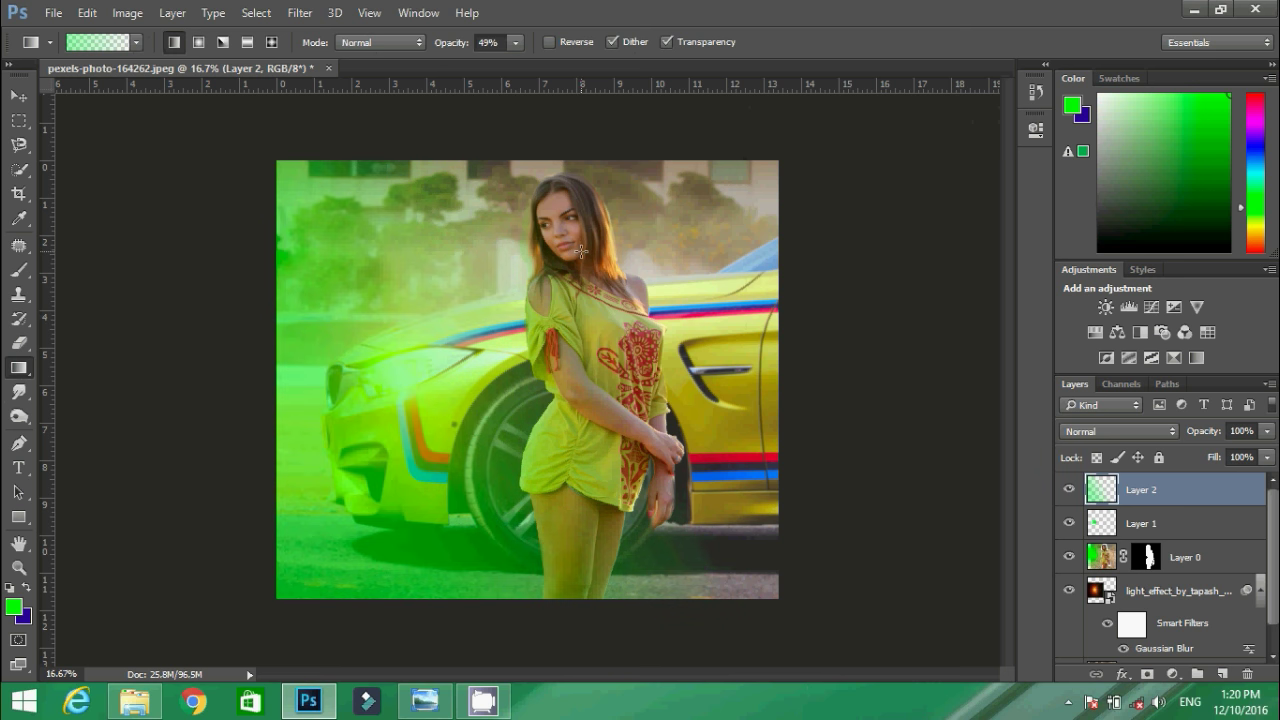
Shrink the gradient to about half size and move it over the car's front
key("ctrl+t")
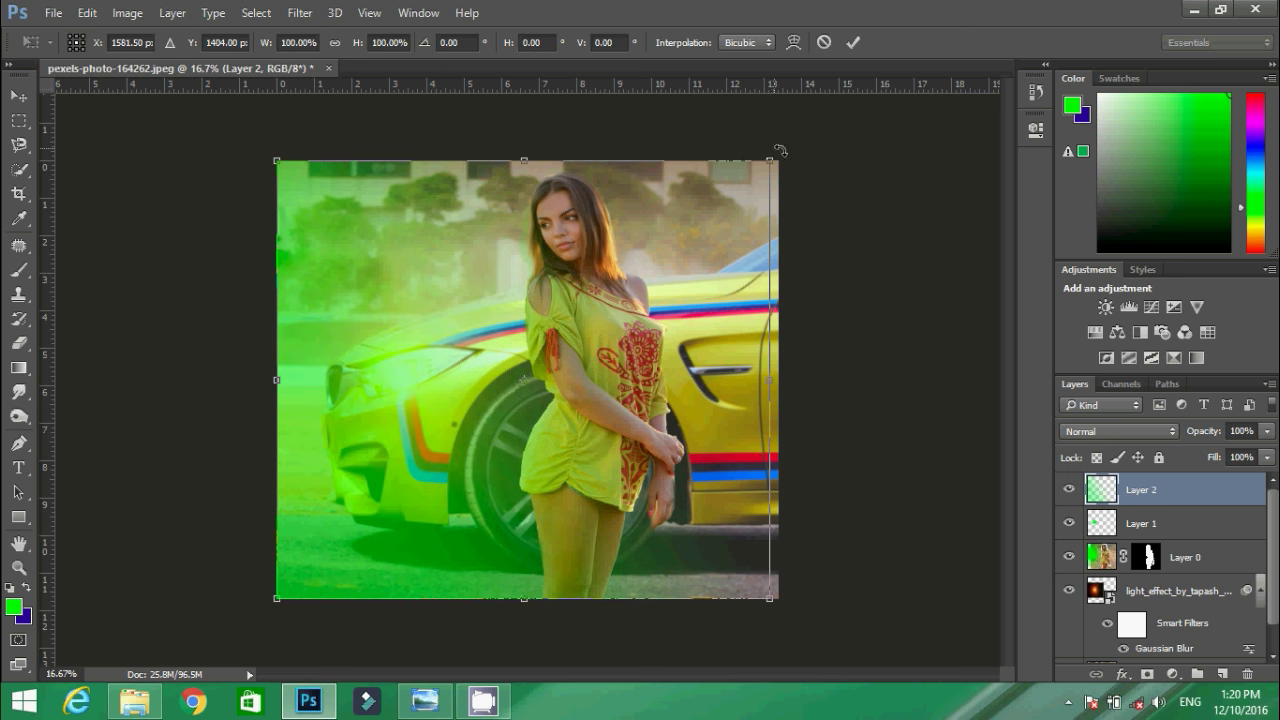
left_click_drag(772, 158, 496, 379)
mouse_move(332, 467)
left_mouse_down()
mouse_move(381, 370)
mouse_move(420, 367)
left_mouse_up()
key("Return")
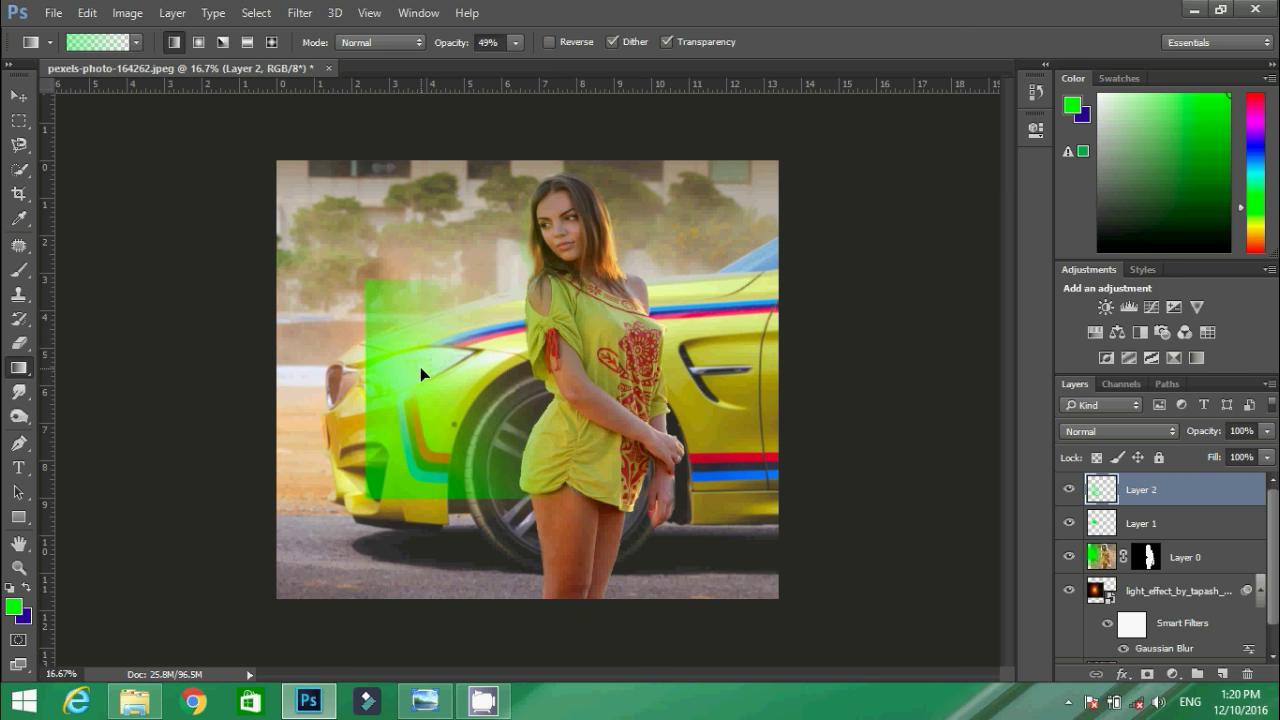
left_click(301, 13)
mouse_move(410, 202)
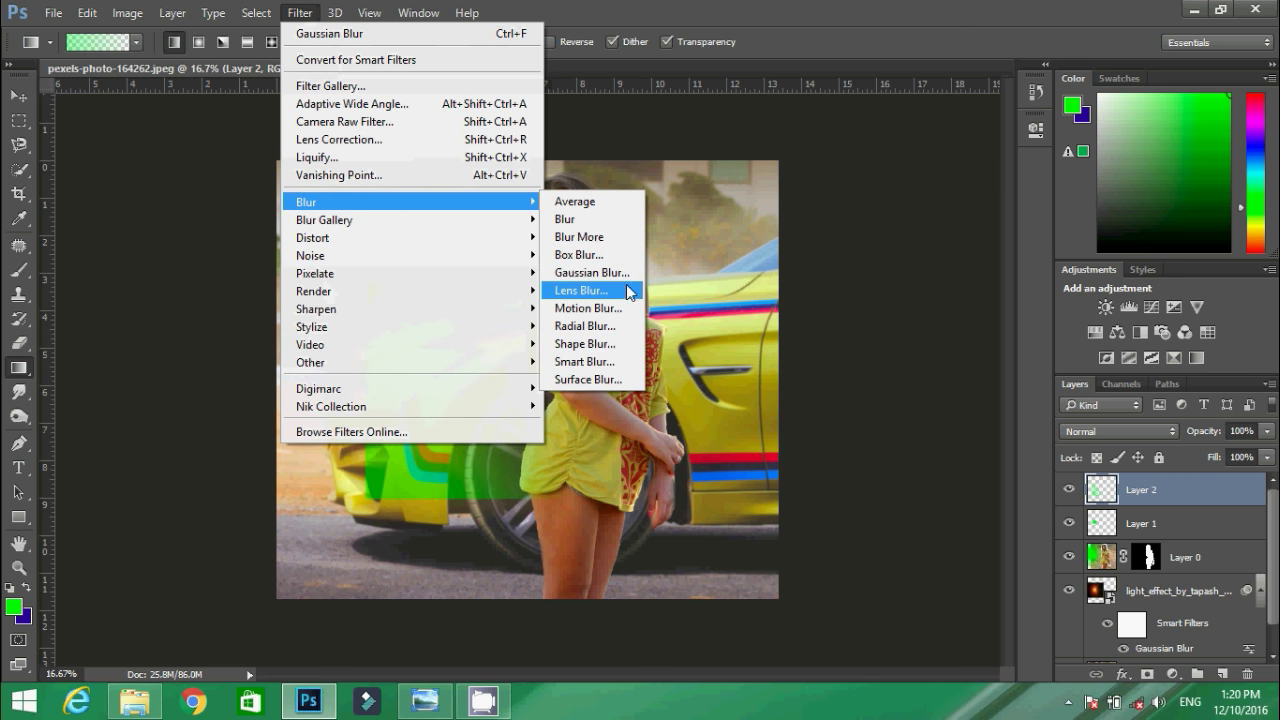
Blur the green glow at 339 px, then shrink it to about 70% width onto the headlight
left_click(623, 286)
left_click_drag(875, 401, 899, 399)
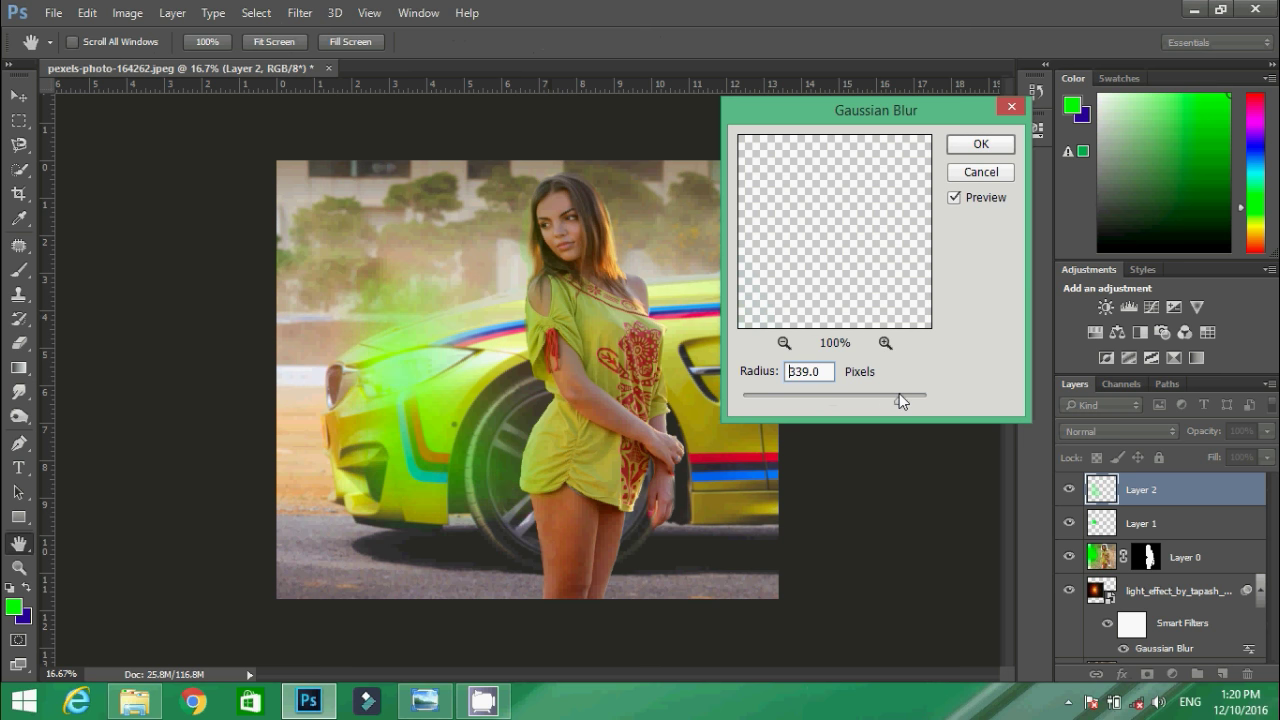
left_click(977, 150)
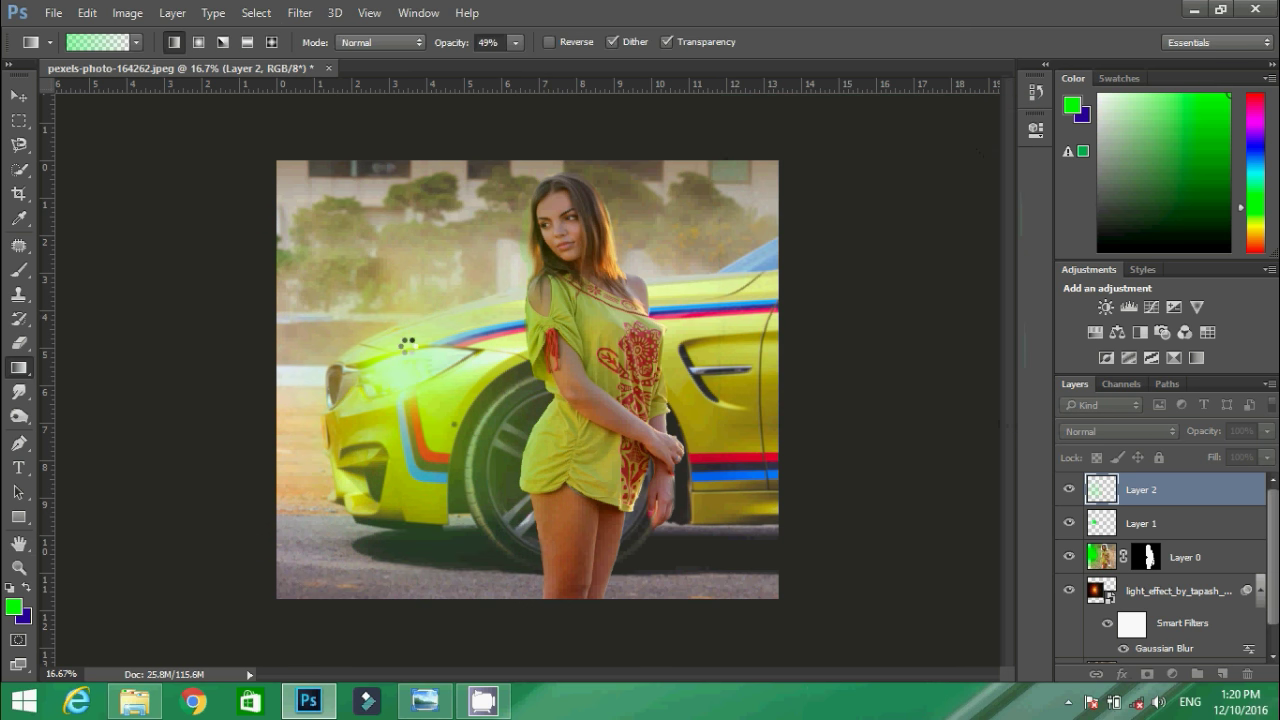
key("ctrl+t")
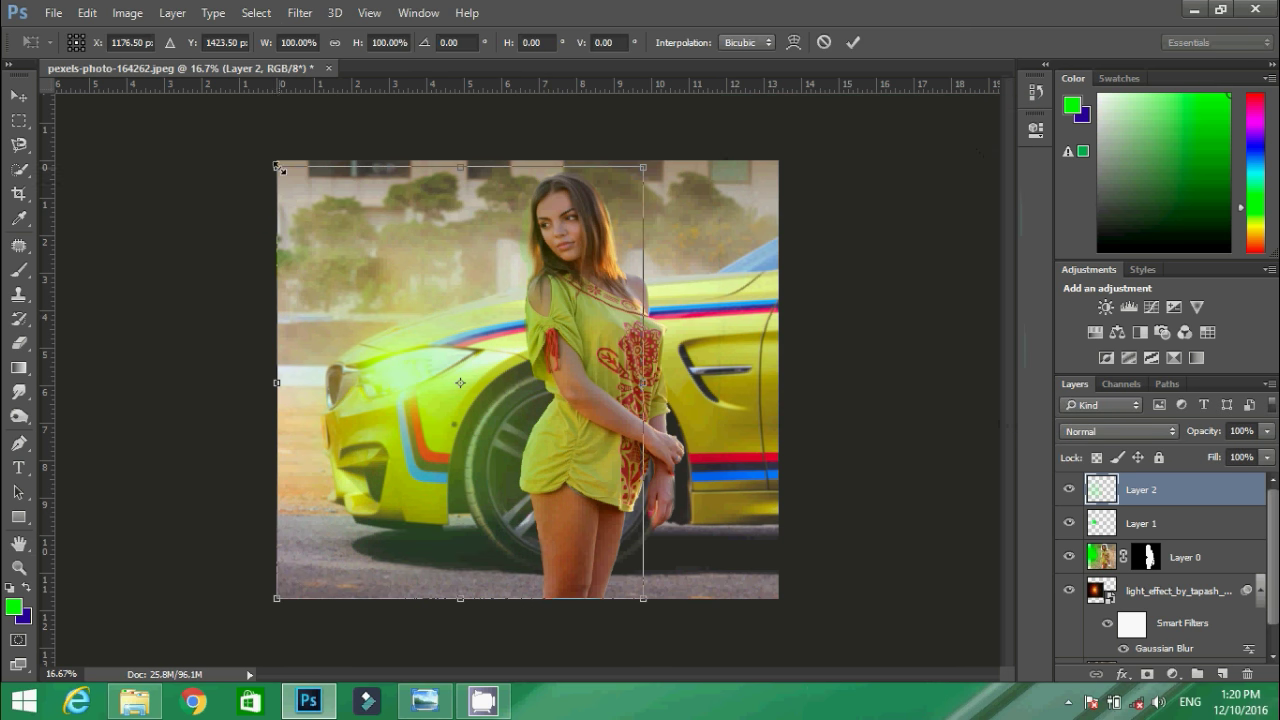
left_click_drag(279, 168, 386, 371)
left_click_drag(497, 506, 415, 380)
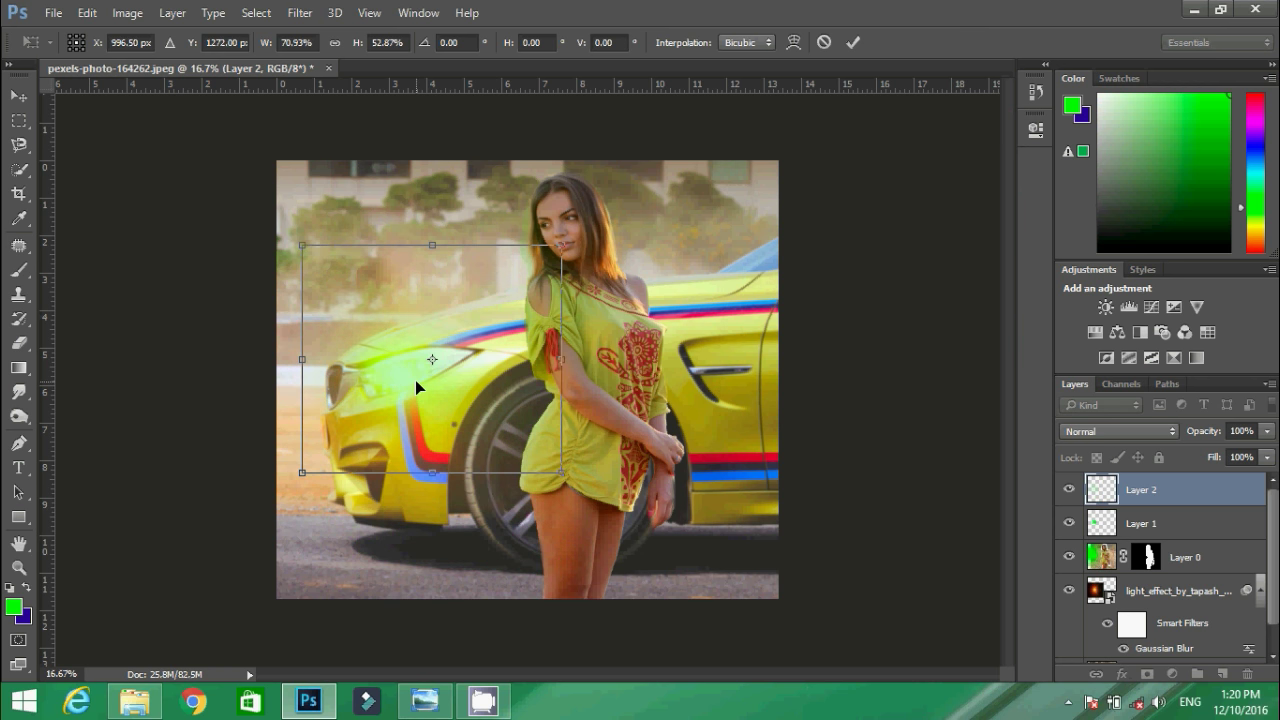
key("Return")
Add a new Layer 3 and set Layer 2's blend mode to Screen
key("g")
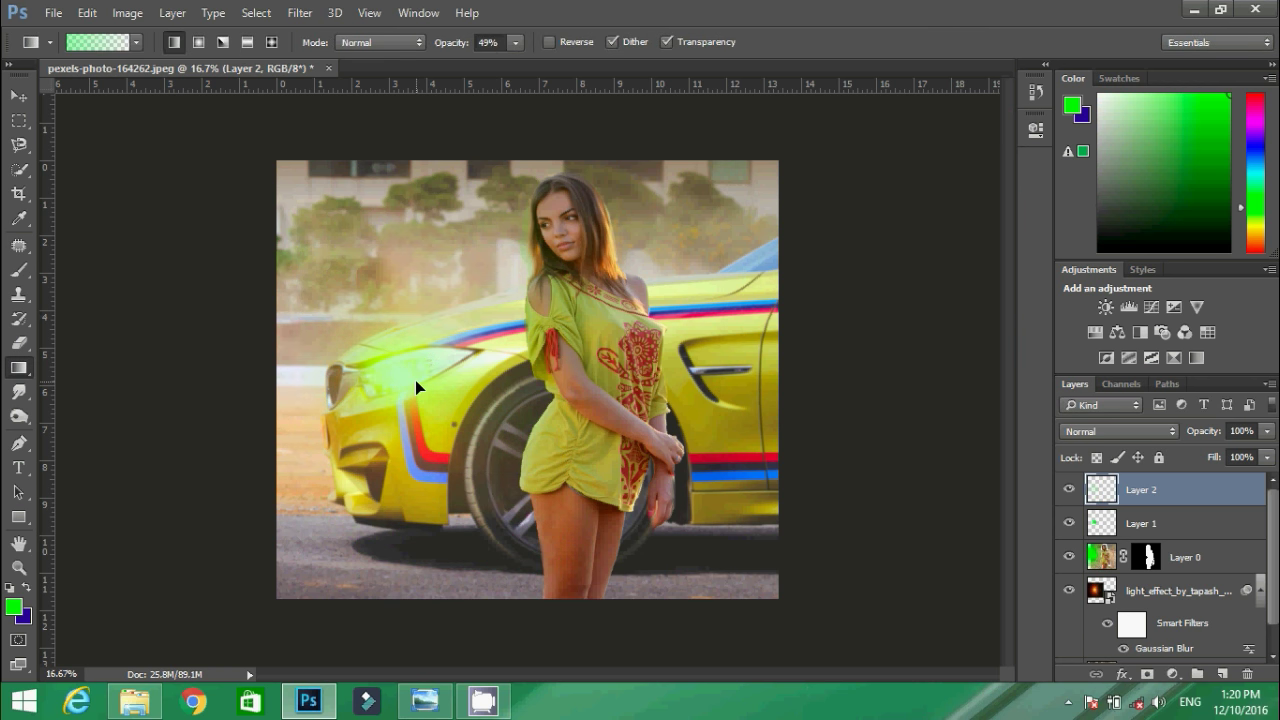
left_click(1222, 674)
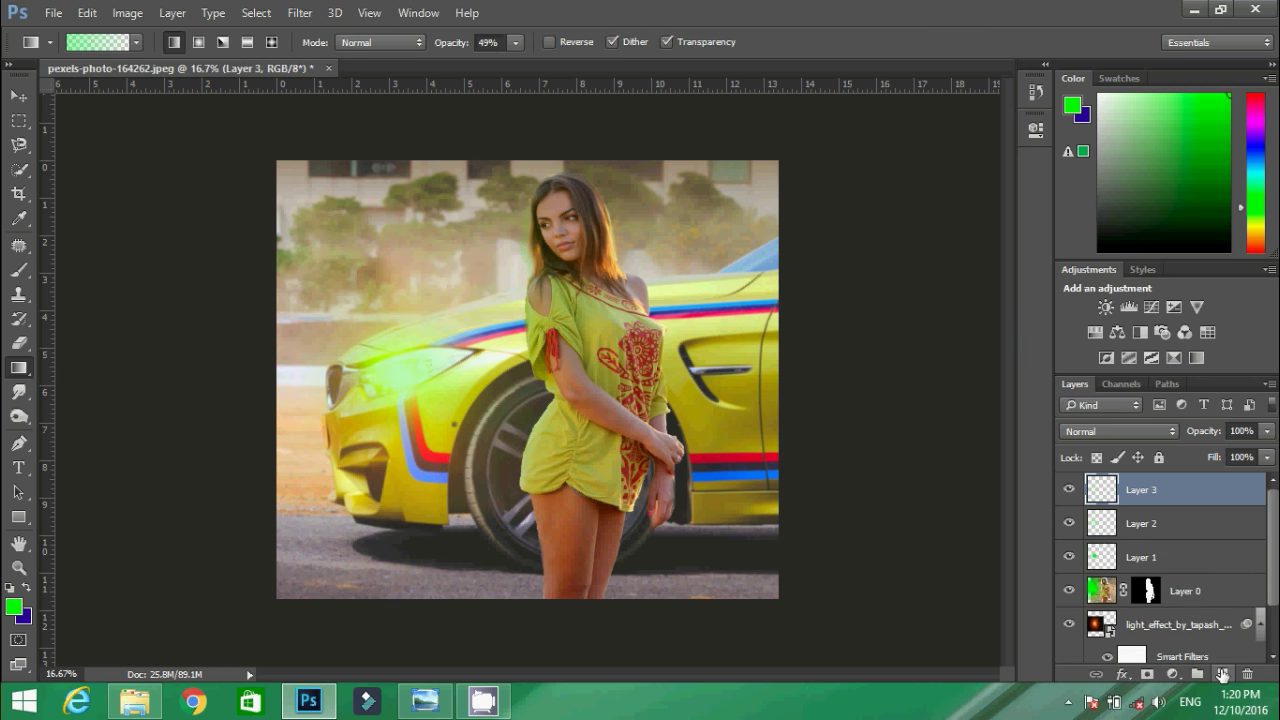
left_click(1140, 523)
left_click(1103, 431)
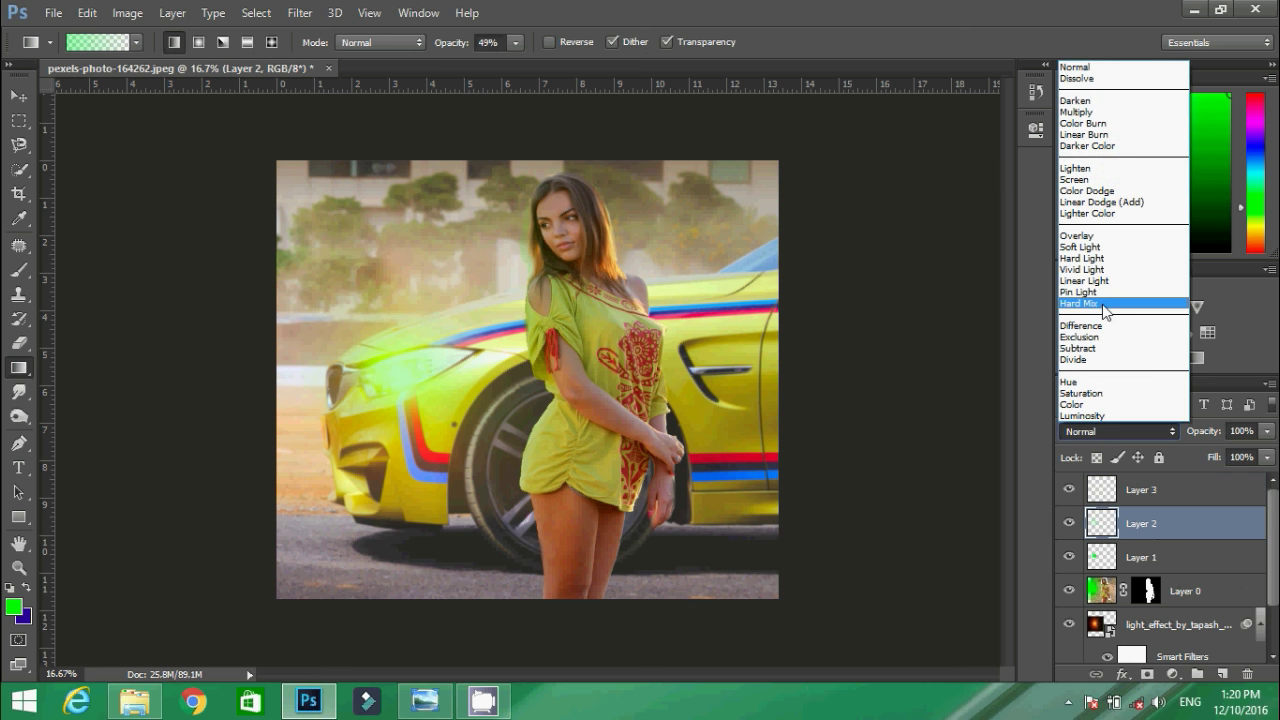
left_click(1084, 179)
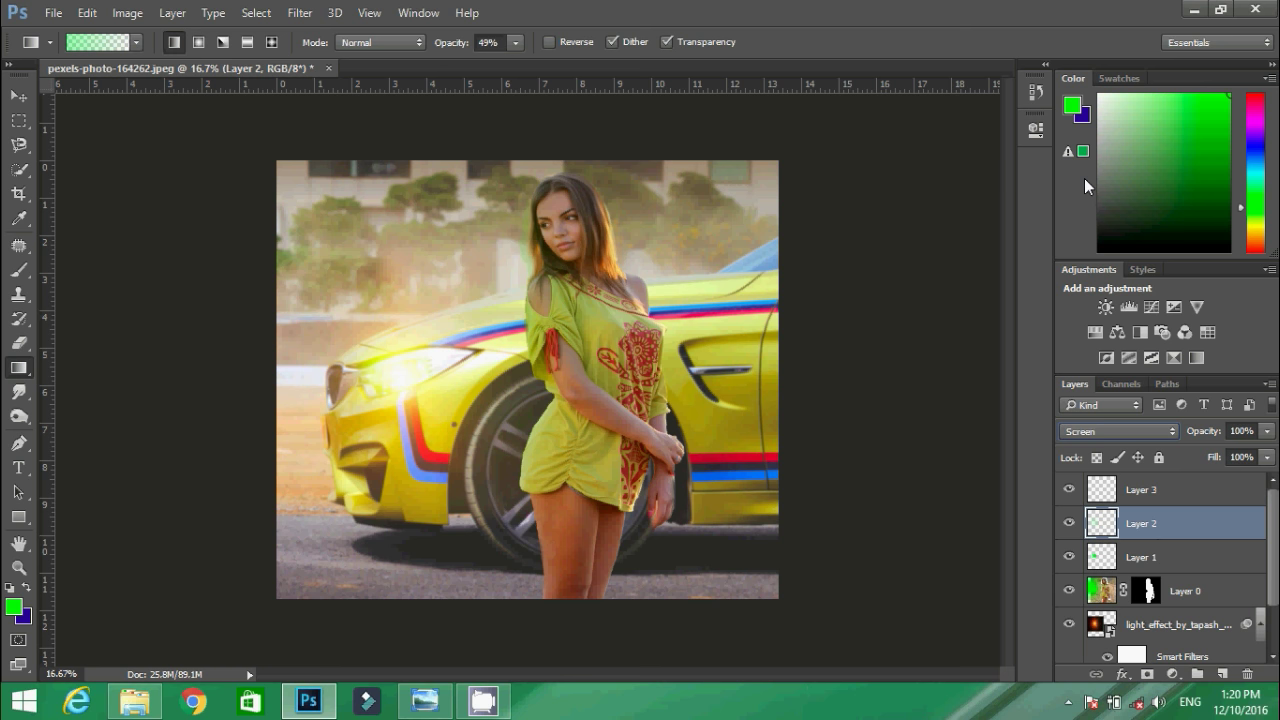
Hide Layer 2 and set Layer 3's blend mode to Screen
left_click(1141, 490)
left_click(1109, 431)
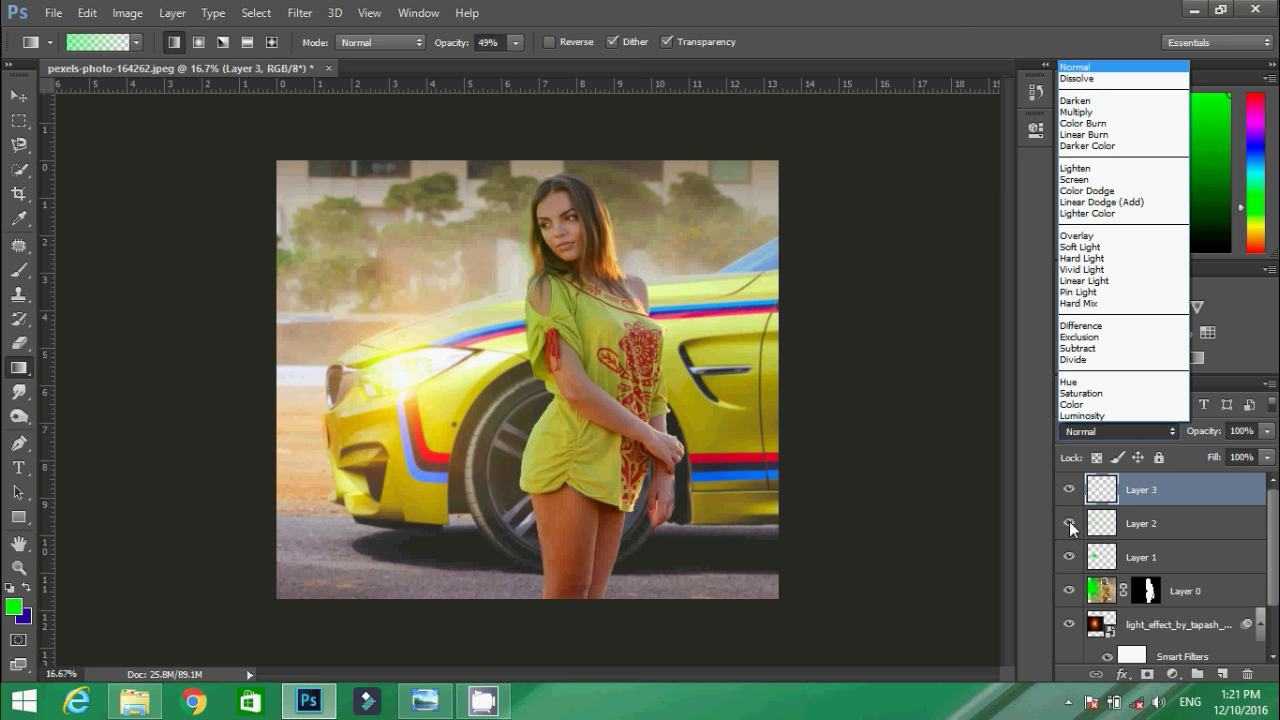
left_click(1069, 522)
left_click(1108, 431)
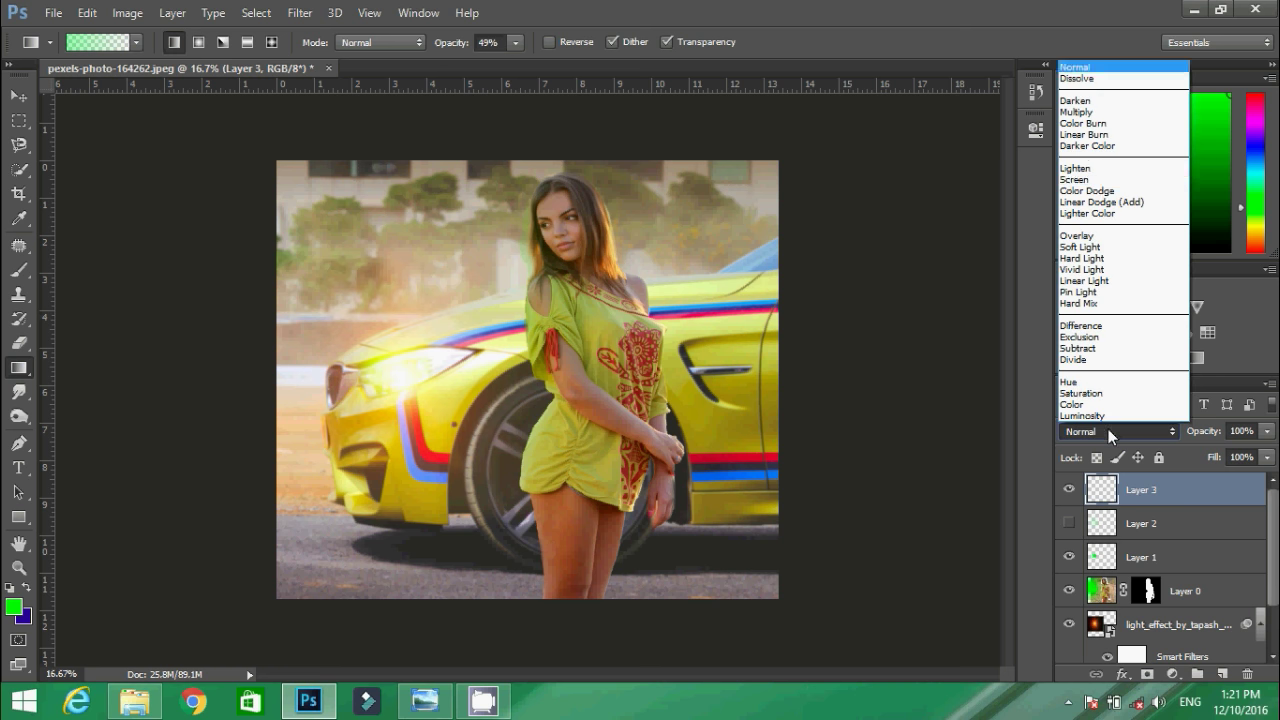
left_click(1075, 179)
left_click(29, 276)
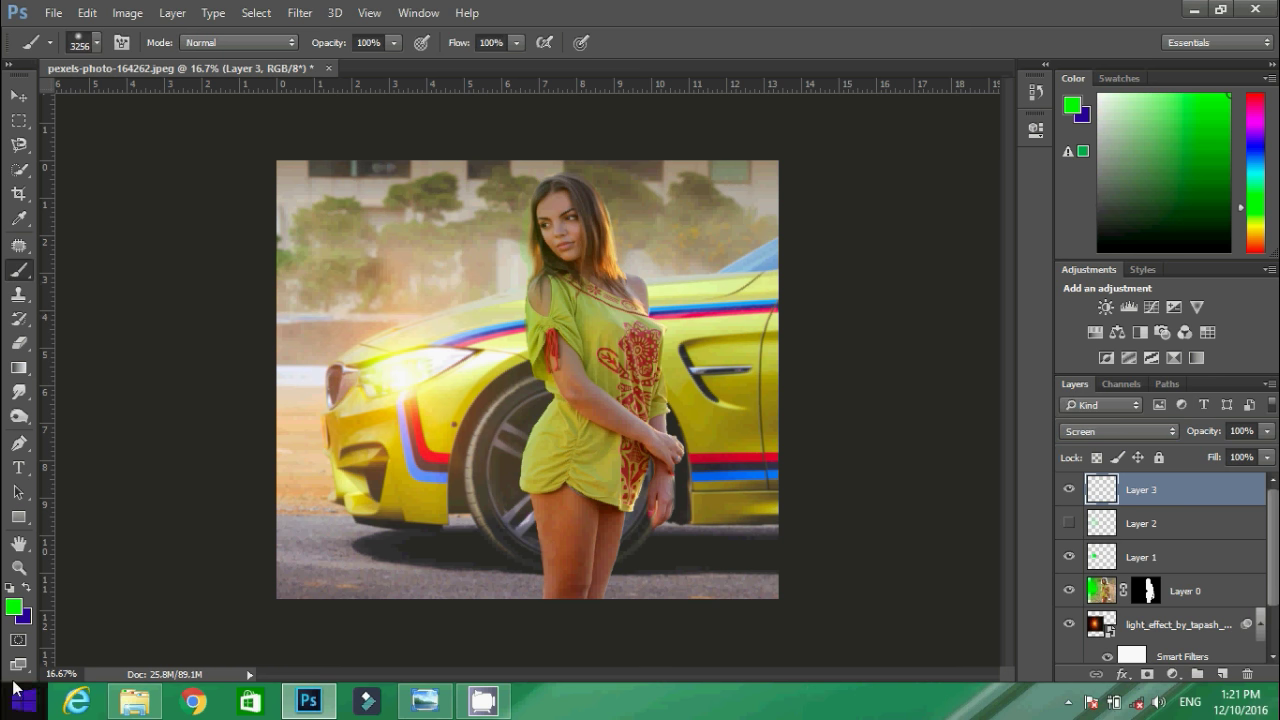
Paint a soft purple glow near the image top with a 436 px brush
left_click(27, 588)
right_click(432, 282)
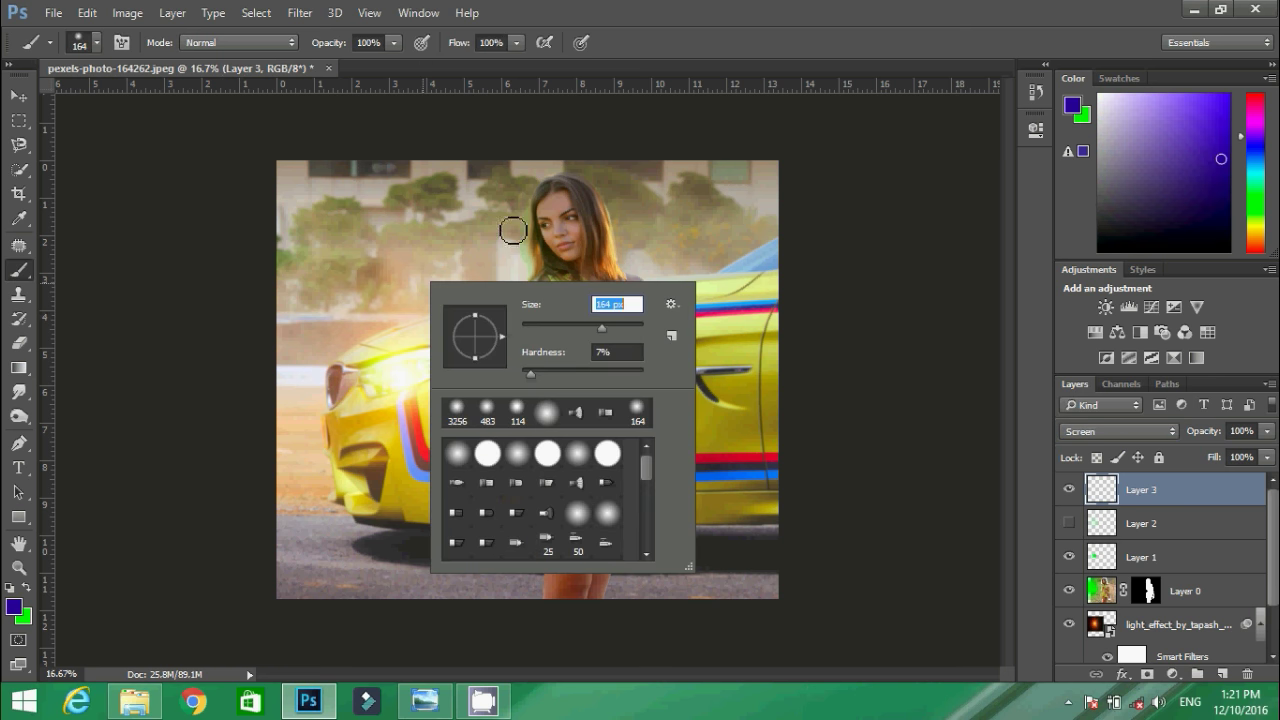
mouse_move(638, 327)
left_mouse_down()
mouse_move(617, 327)
mouse_move(627, 324)
left_mouse_up()
key("Return")
left_click_drag(615, 170, 600, 152)
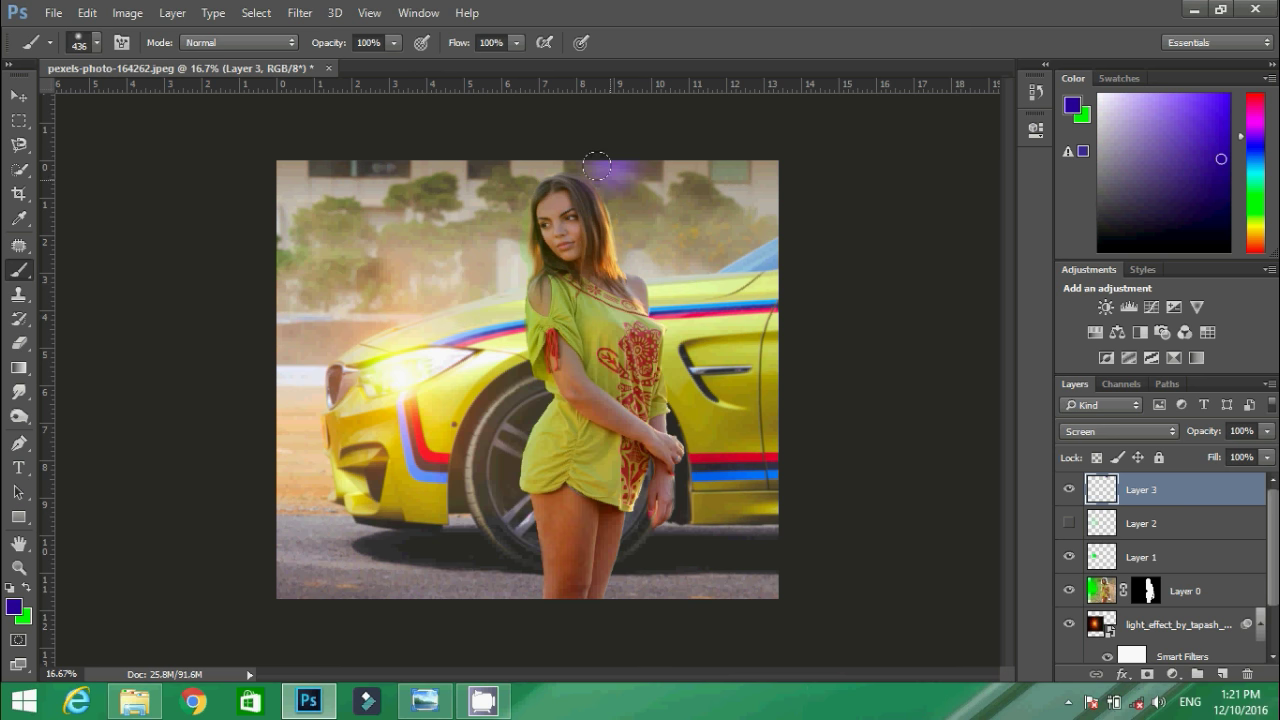
left_click(596, 167)
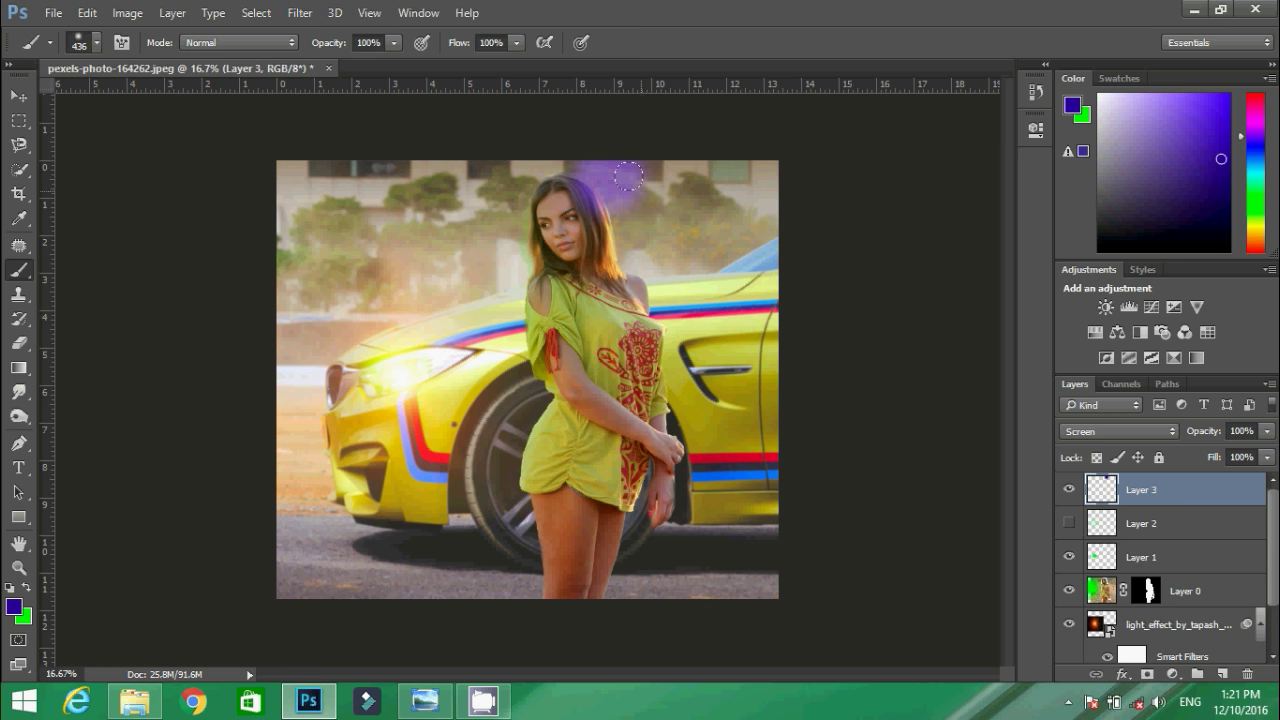
Lower Layer 3 to 75% opacity, then delete it and add a fresh empty layer
left_click_drag(1214, 436, 1205, 436)
left_click_drag(1165, 494, 1247, 673)
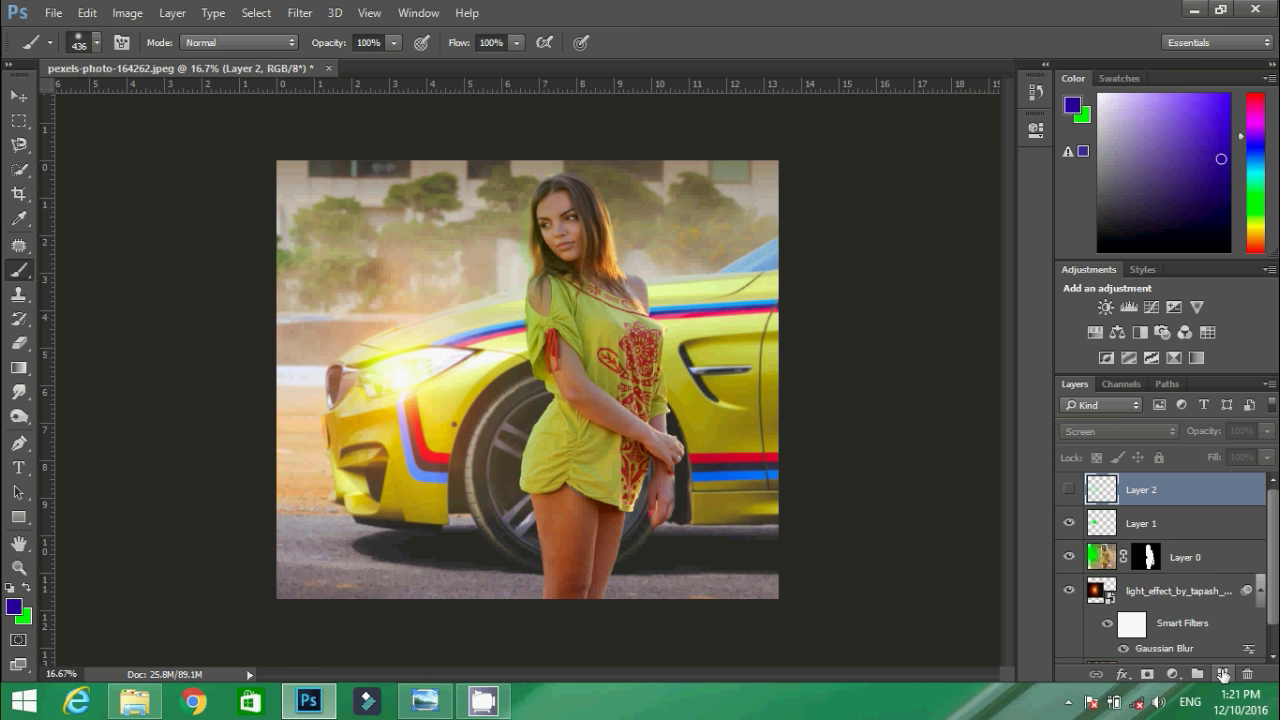
left_click(1223, 673)
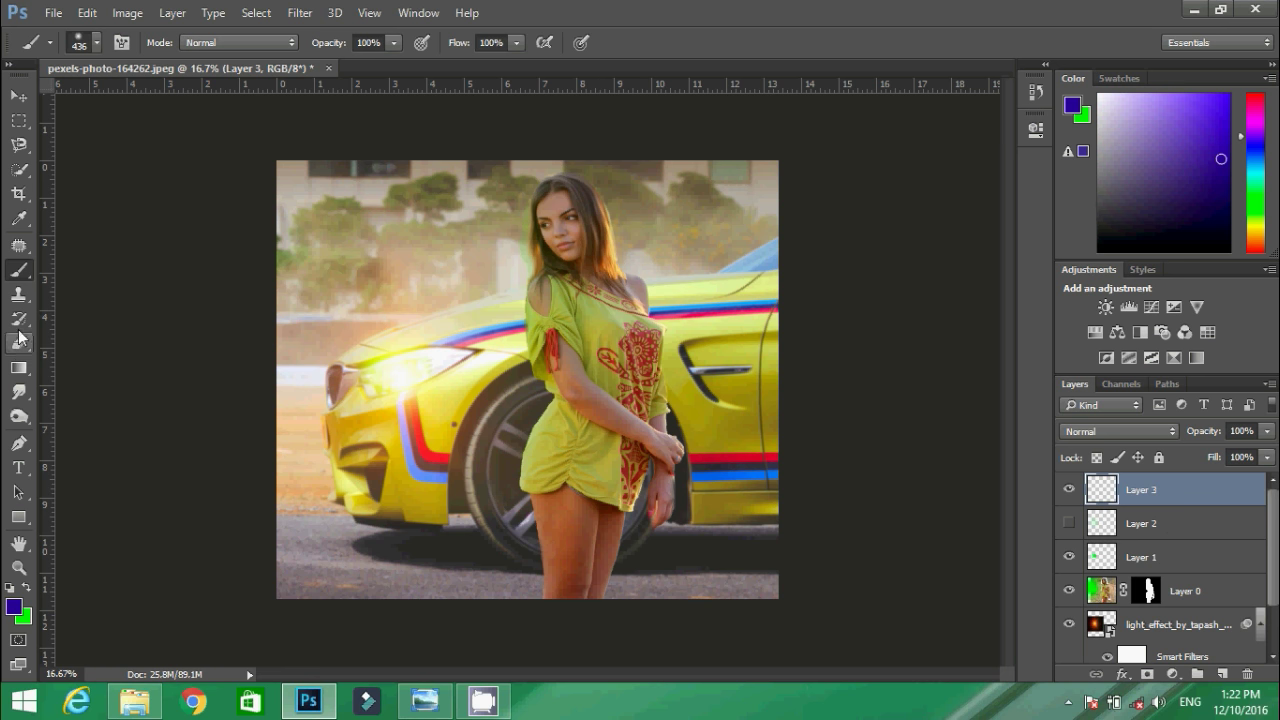
Draw purple gradients on Layer 3 over the right side and upper-left trees at 49% opacity
left_click(19, 368)
left_click_drag(559, 228, 559, 228)
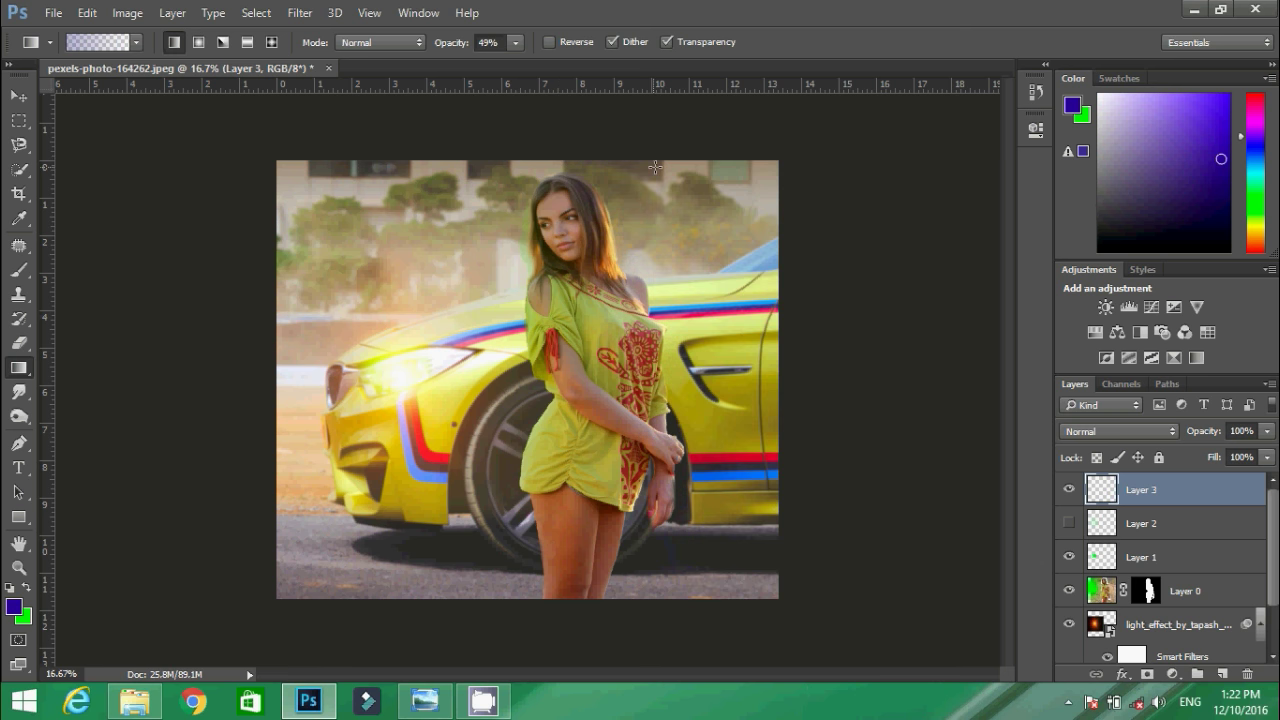
left_click_drag(585, 216, 441, 318)
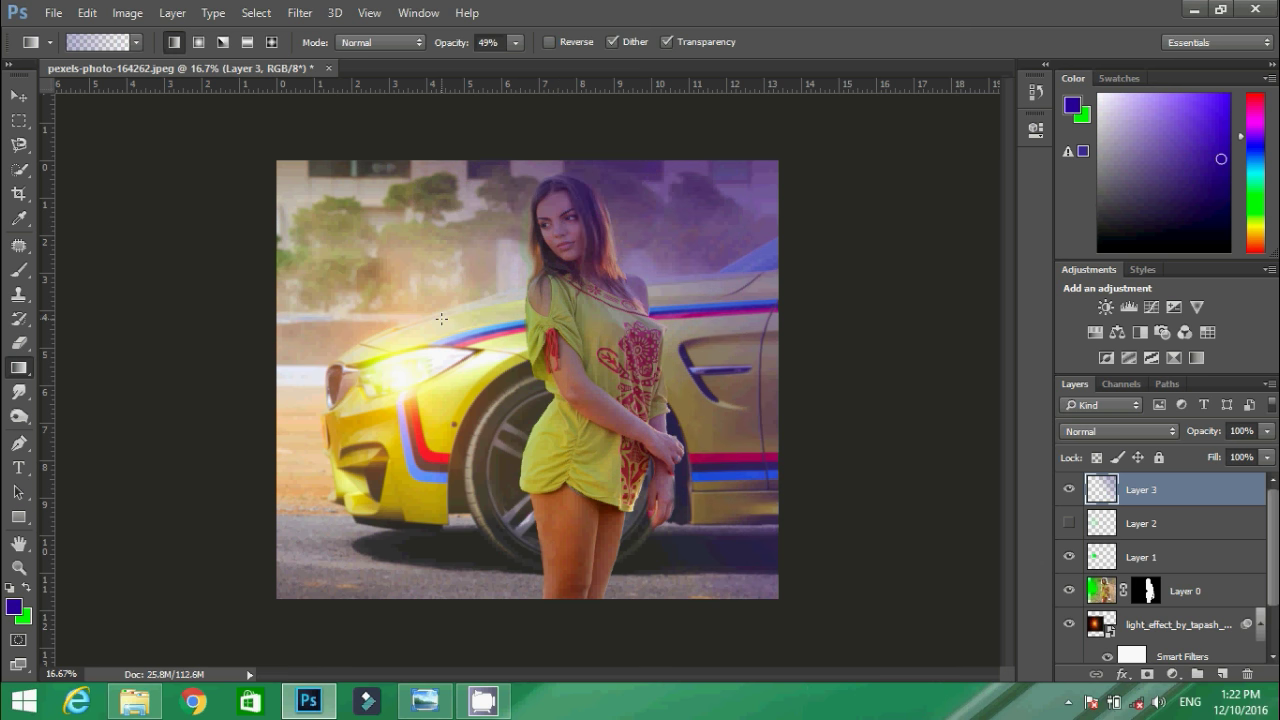
left_click(1211, 434)
Blur the purple gradient with a 166.1-pixel Gaussian Blur
left_click(300, 13)
mouse_move(306, 202)
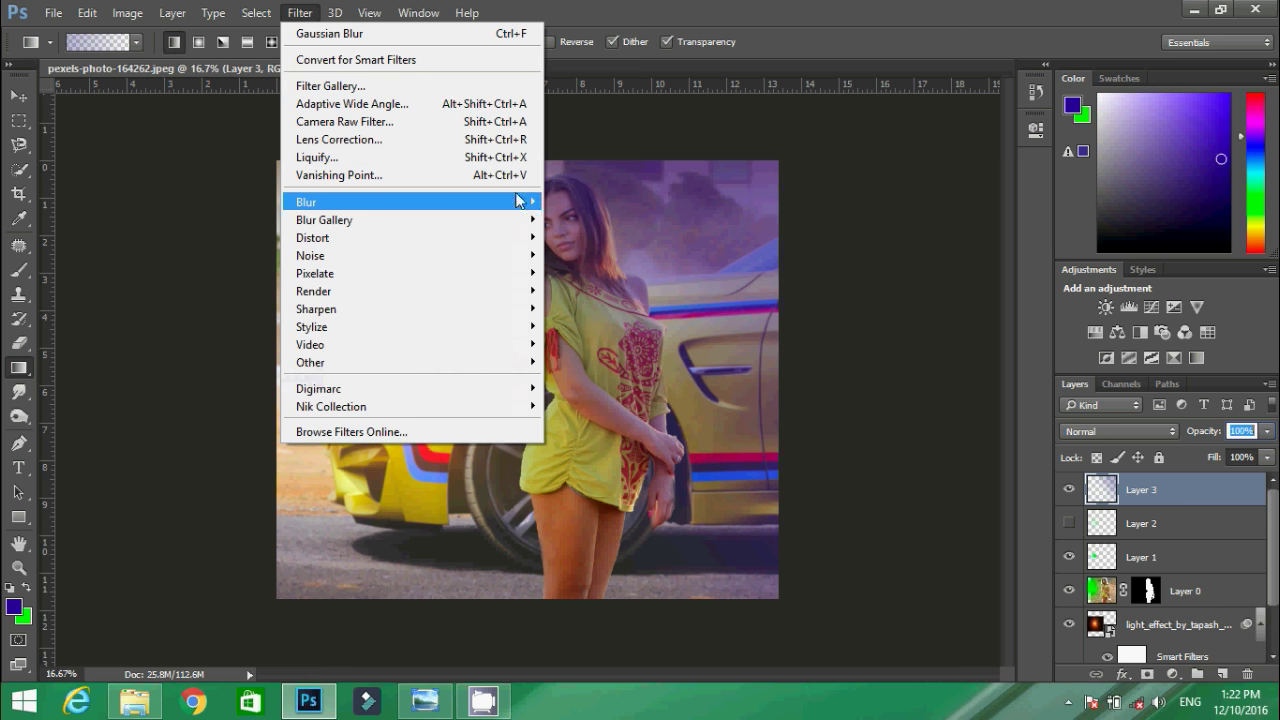
left_click(580, 272)
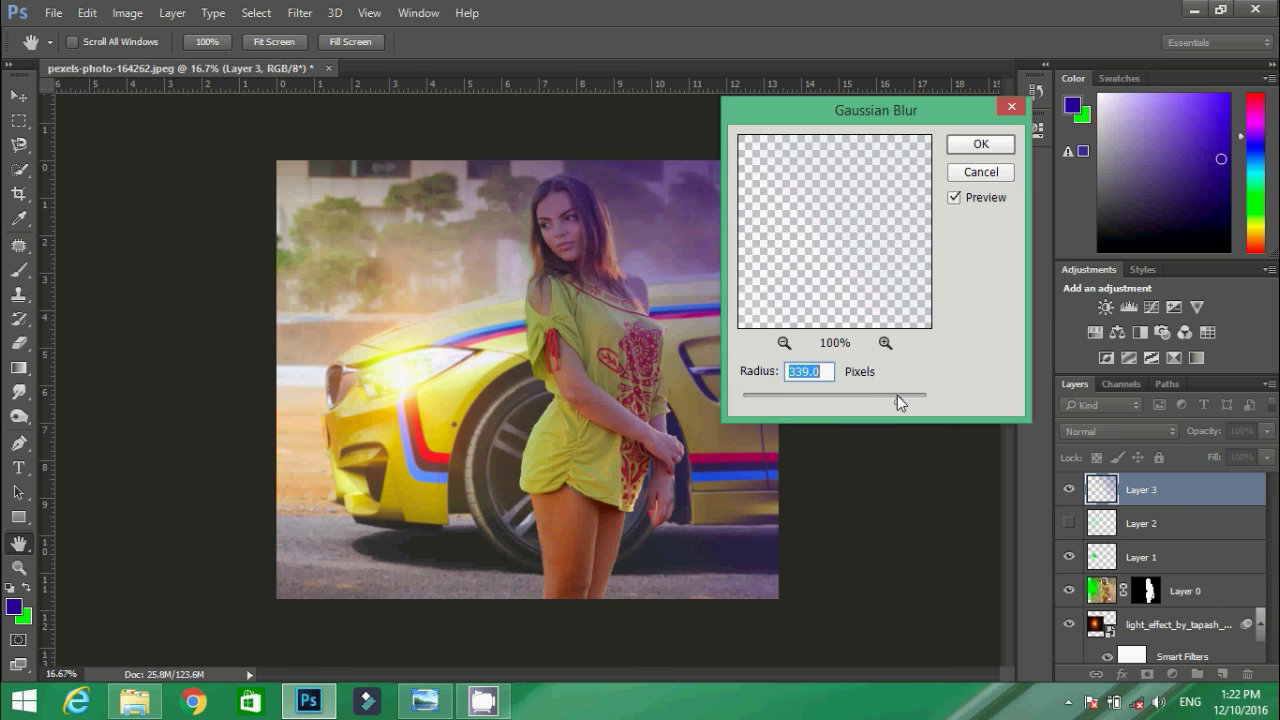
left_click_drag(897, 395, 882, 400)
key("Return")
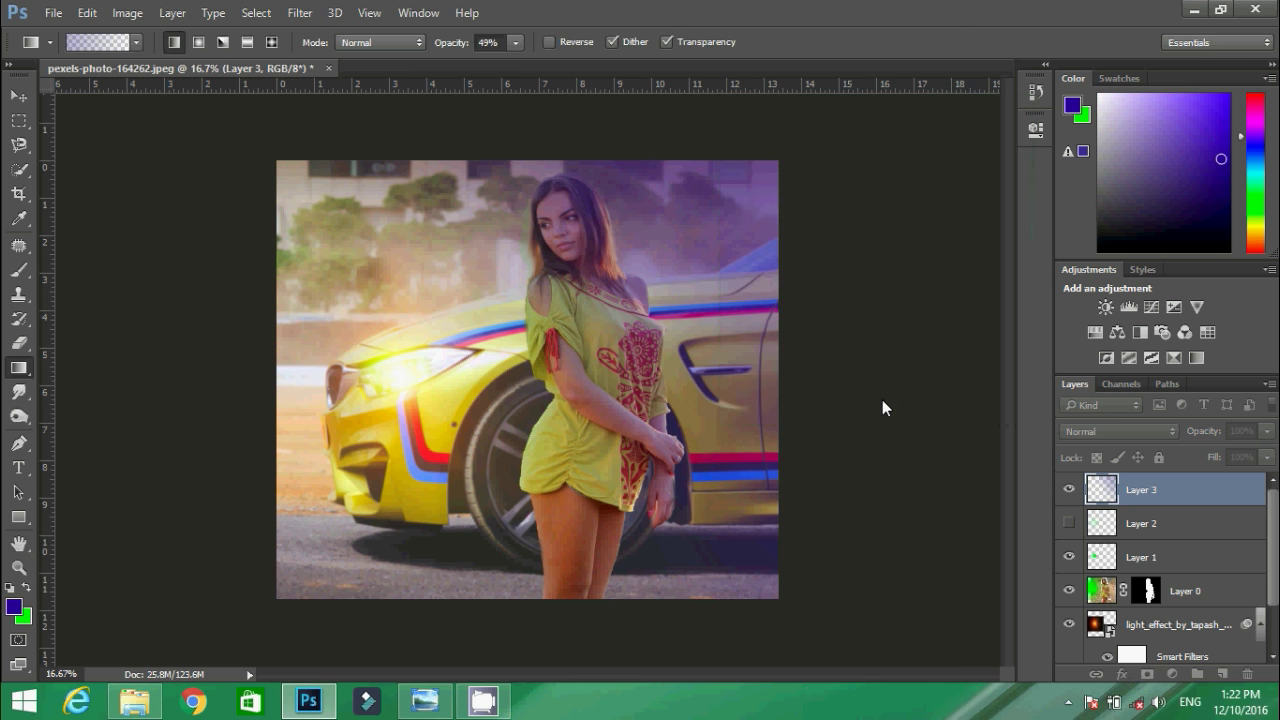
Squash the purple haze to about half height and shift it toward the right
key("ctrl+t")
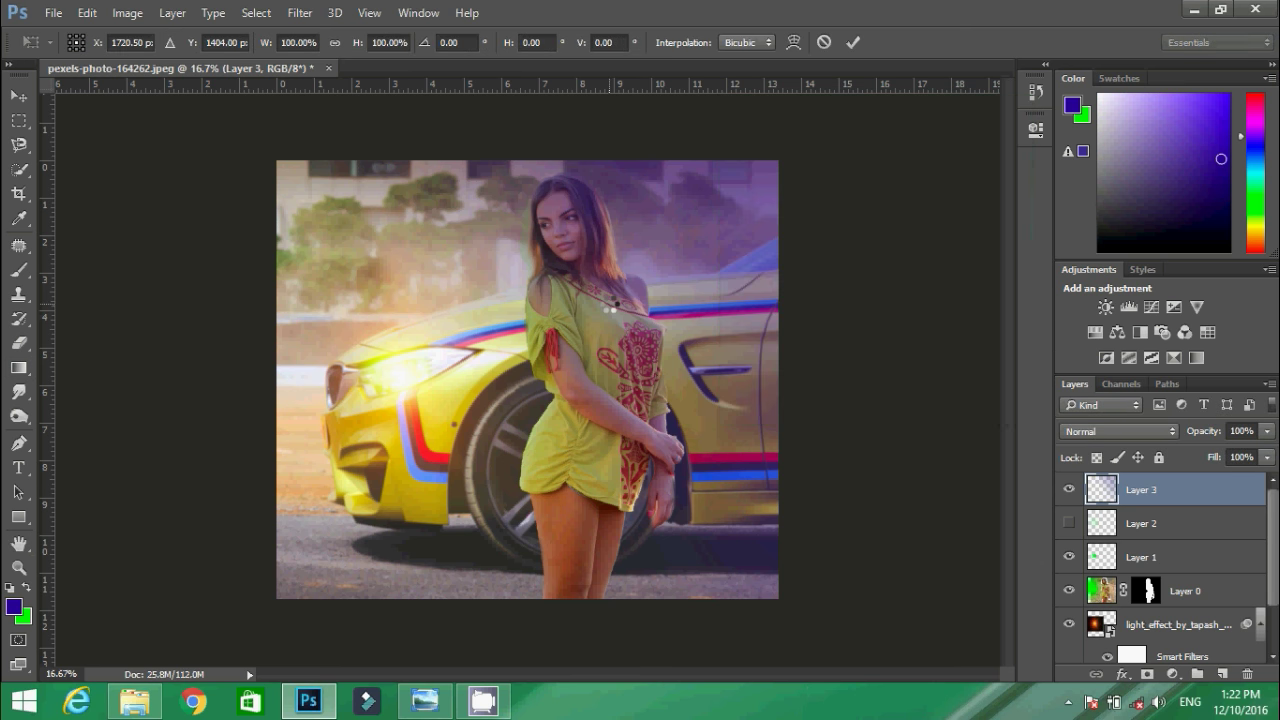
left_click_drag(772, 594, 782, 406)
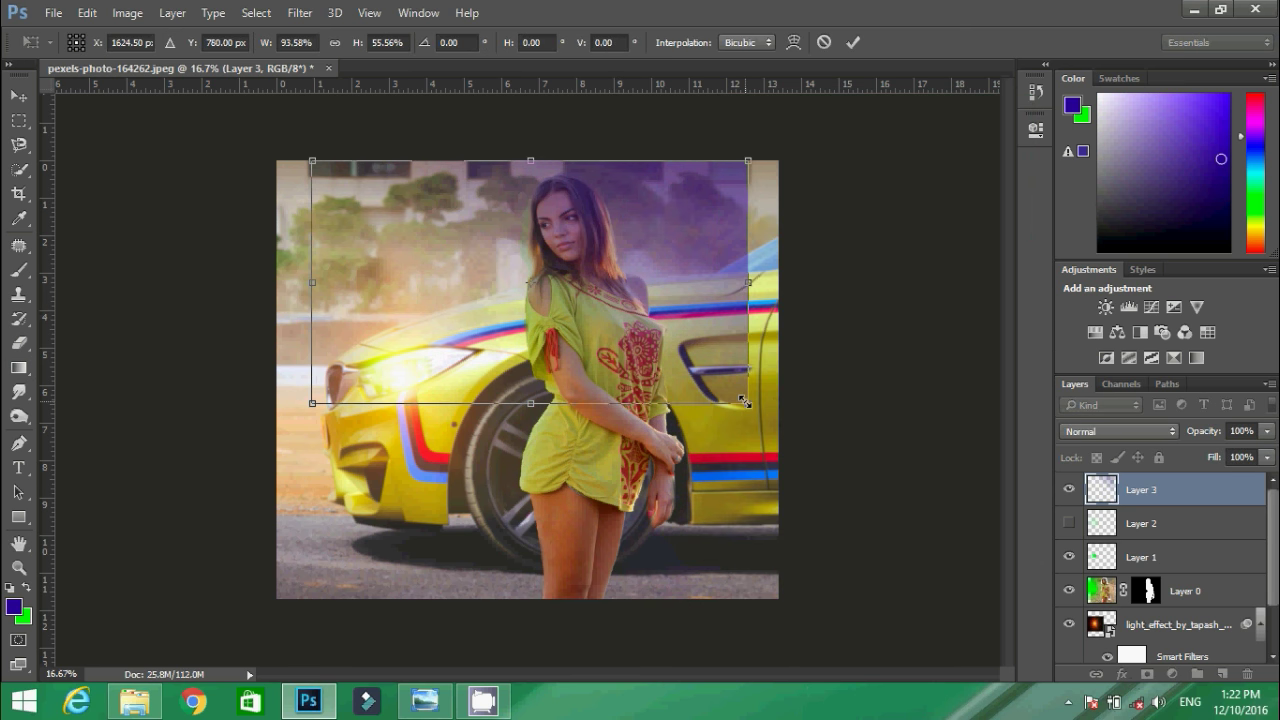
key("Return")
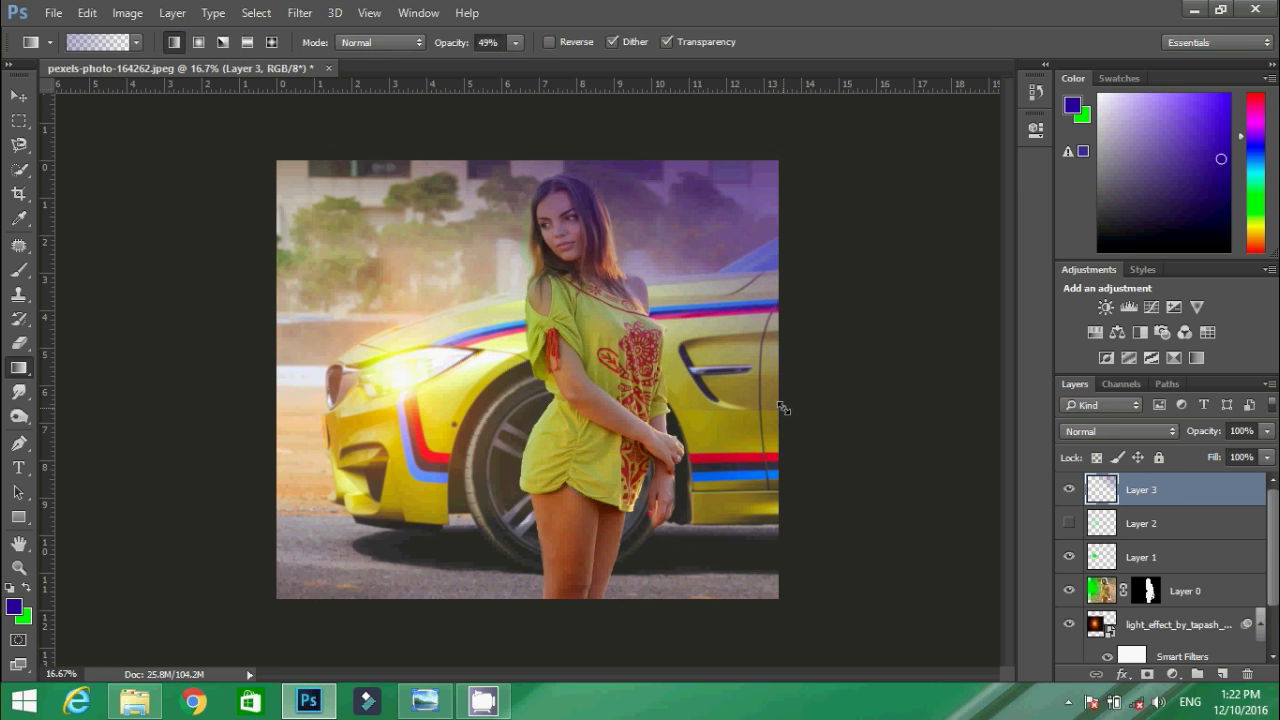
key("v")
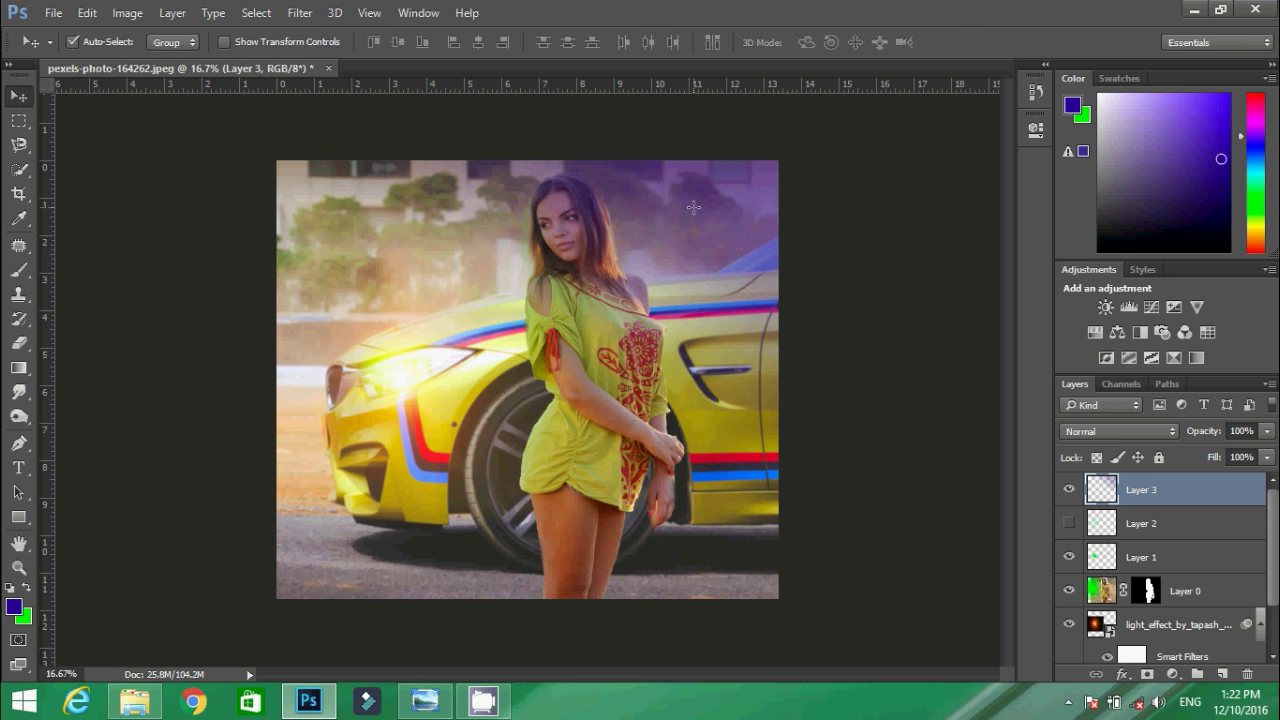
left_click_drag(754, 245, 744, 228)
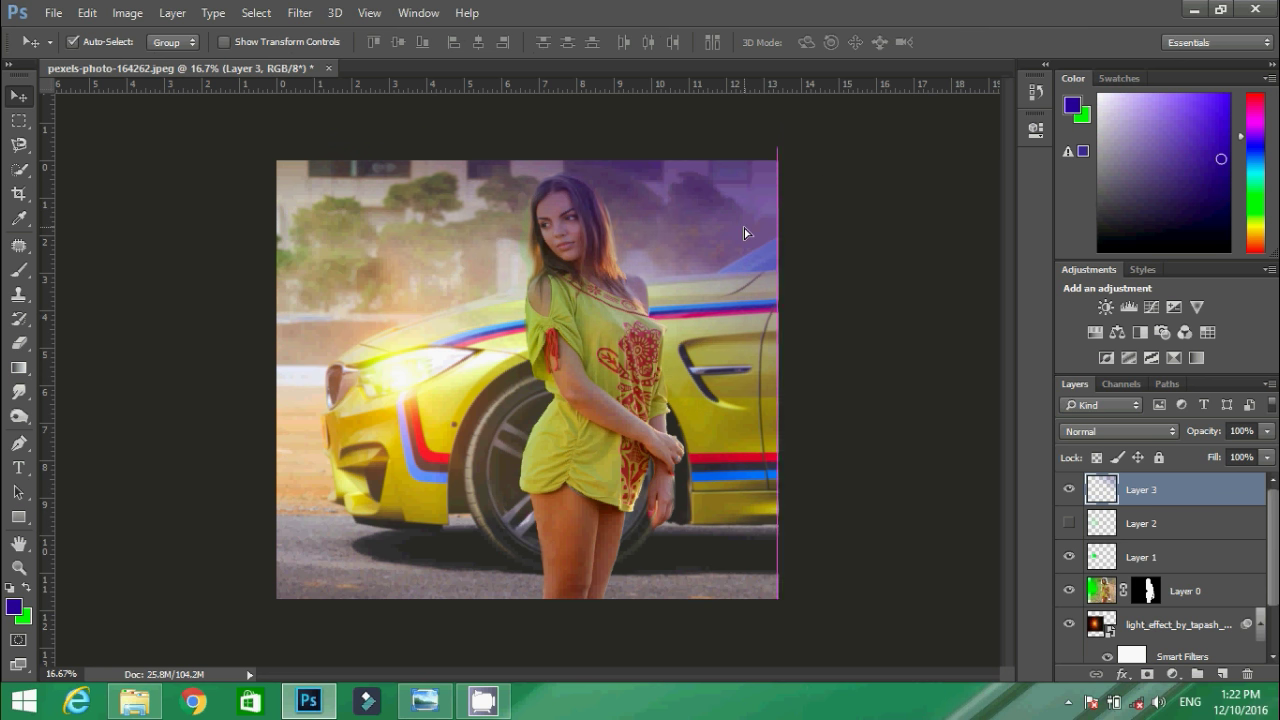
Rotate the purple haze counterclockwise
key("ctrl+t")
left_click_drag(829, 157, 707, 100)
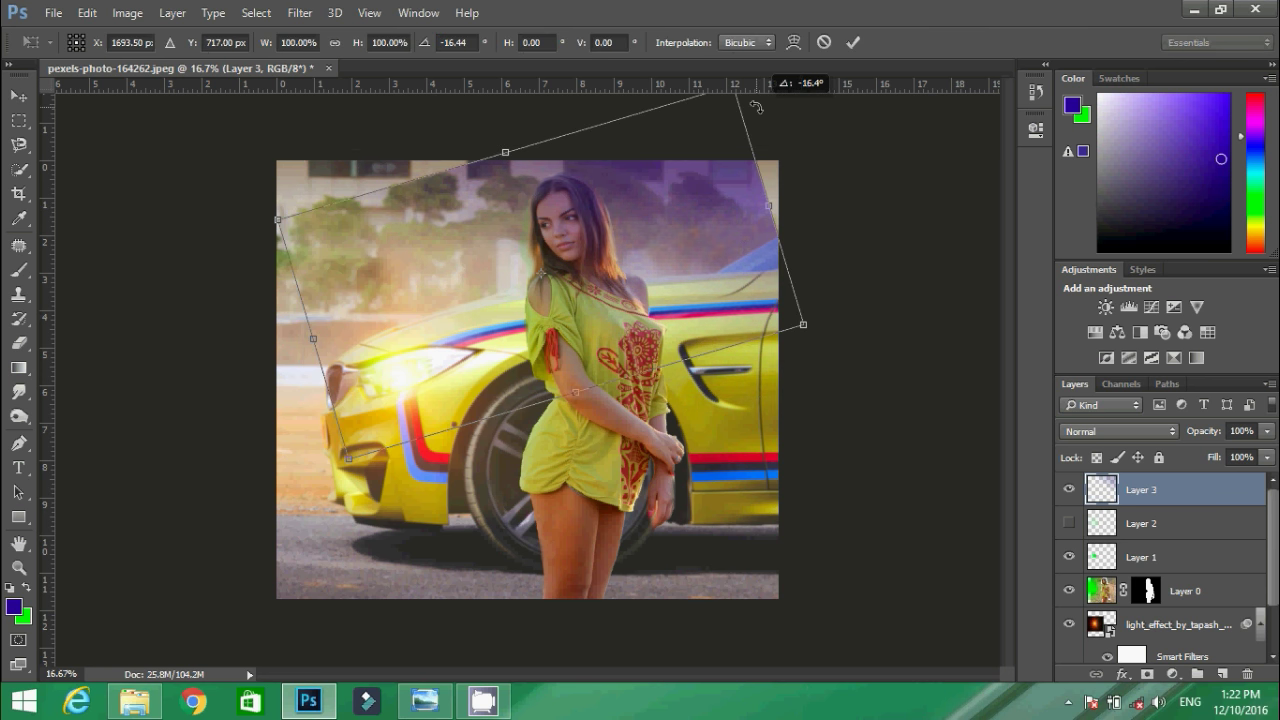
left_click_drag(755, 165, 778, 152)
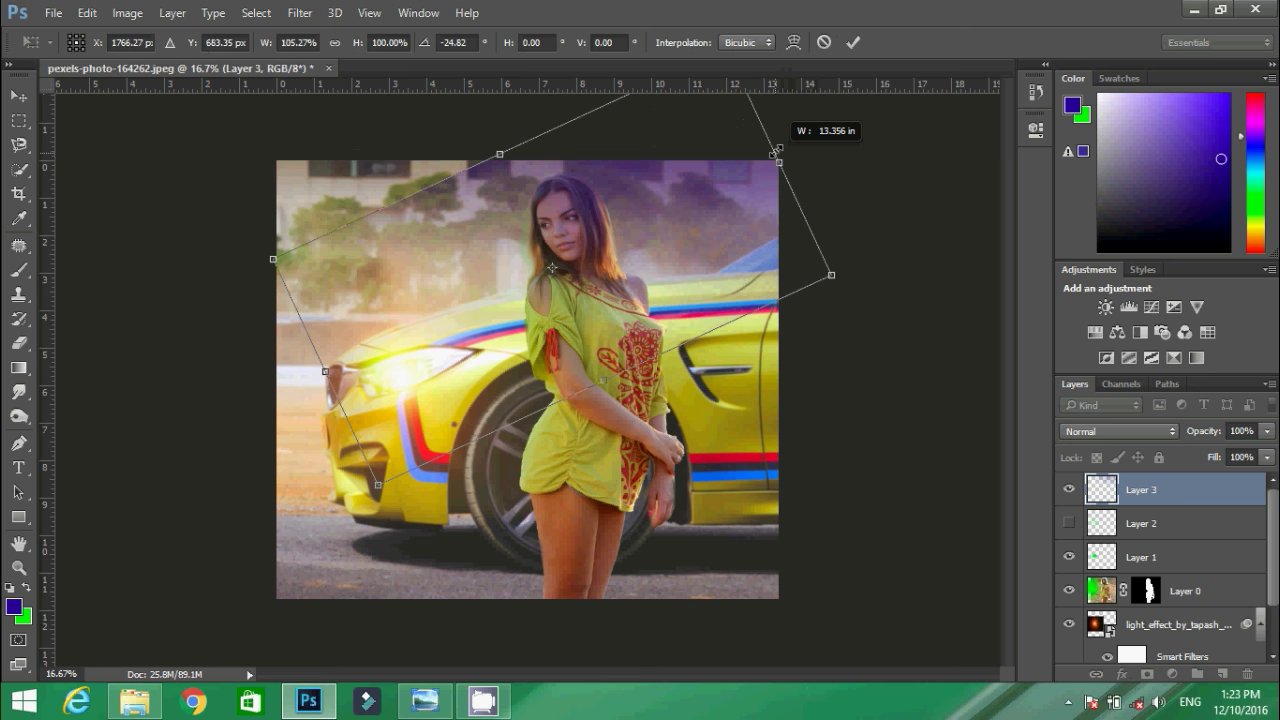
key("Return")
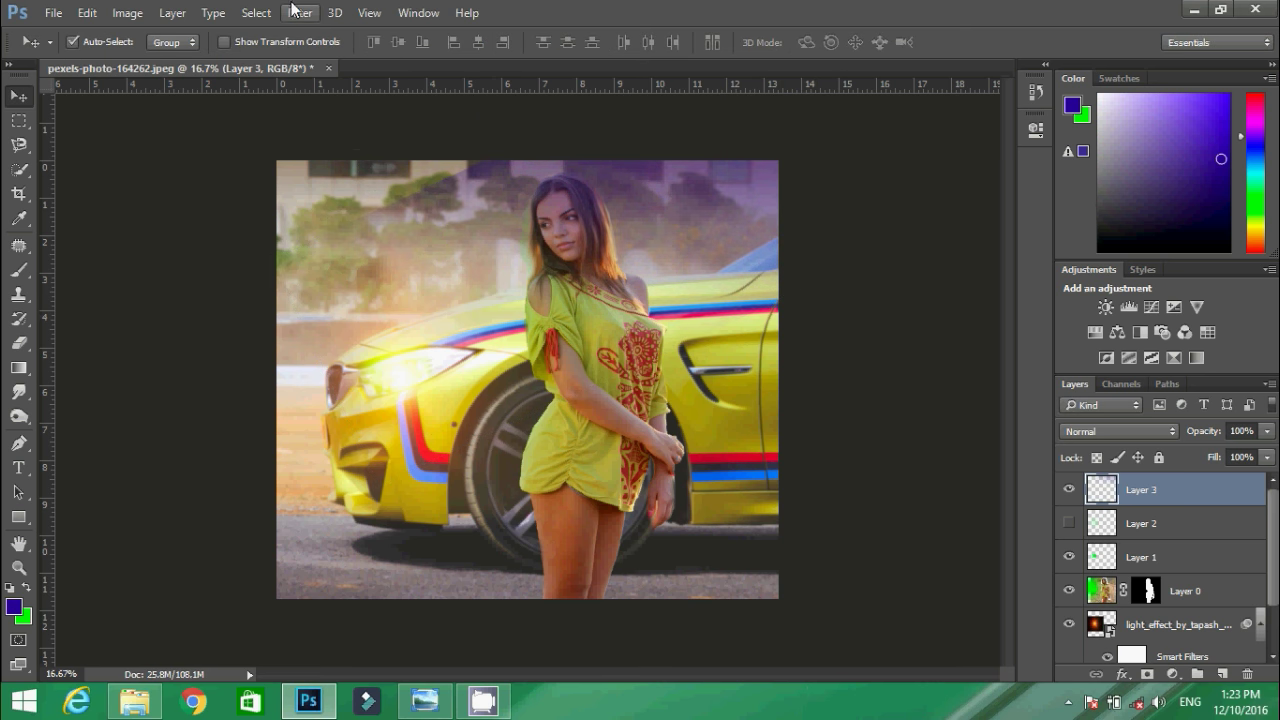
Re-blur Layer 3's haze with a larger Gaussian Blur radius
left_click(300, 12)
left_click(567, 275)
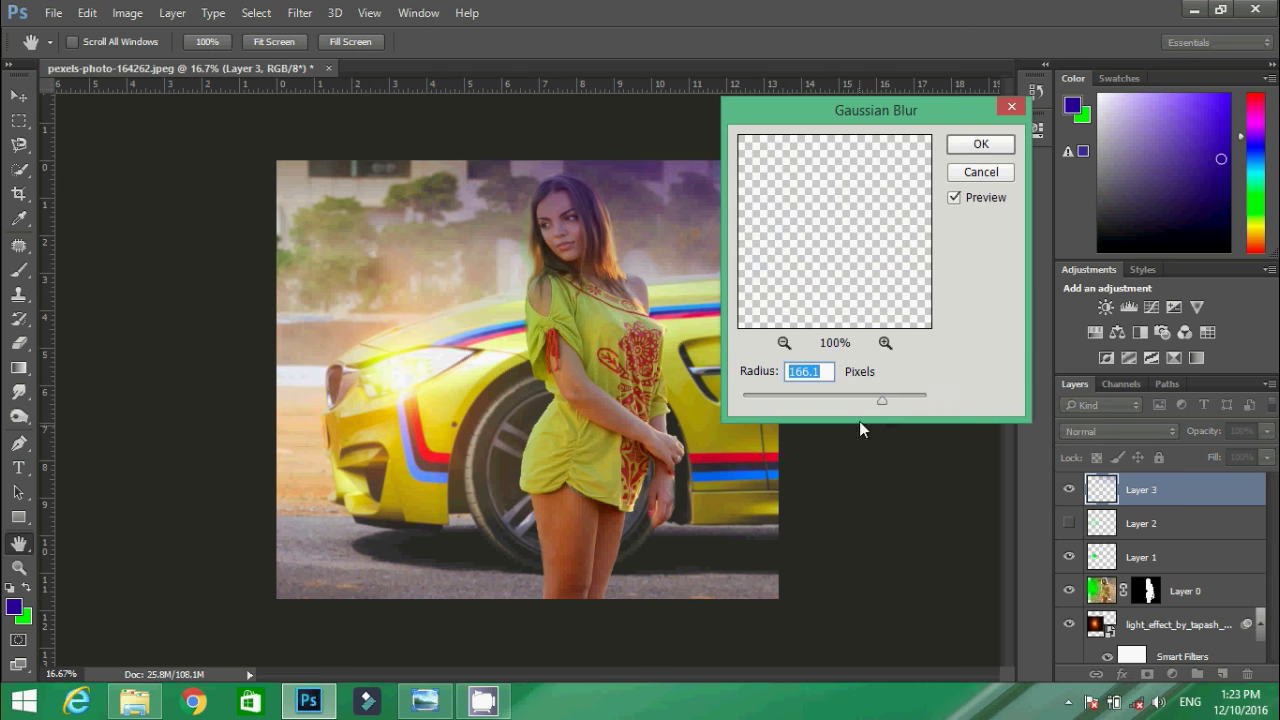
left_click_drag(893, 397, 908, 397)
left_click(981, 144)
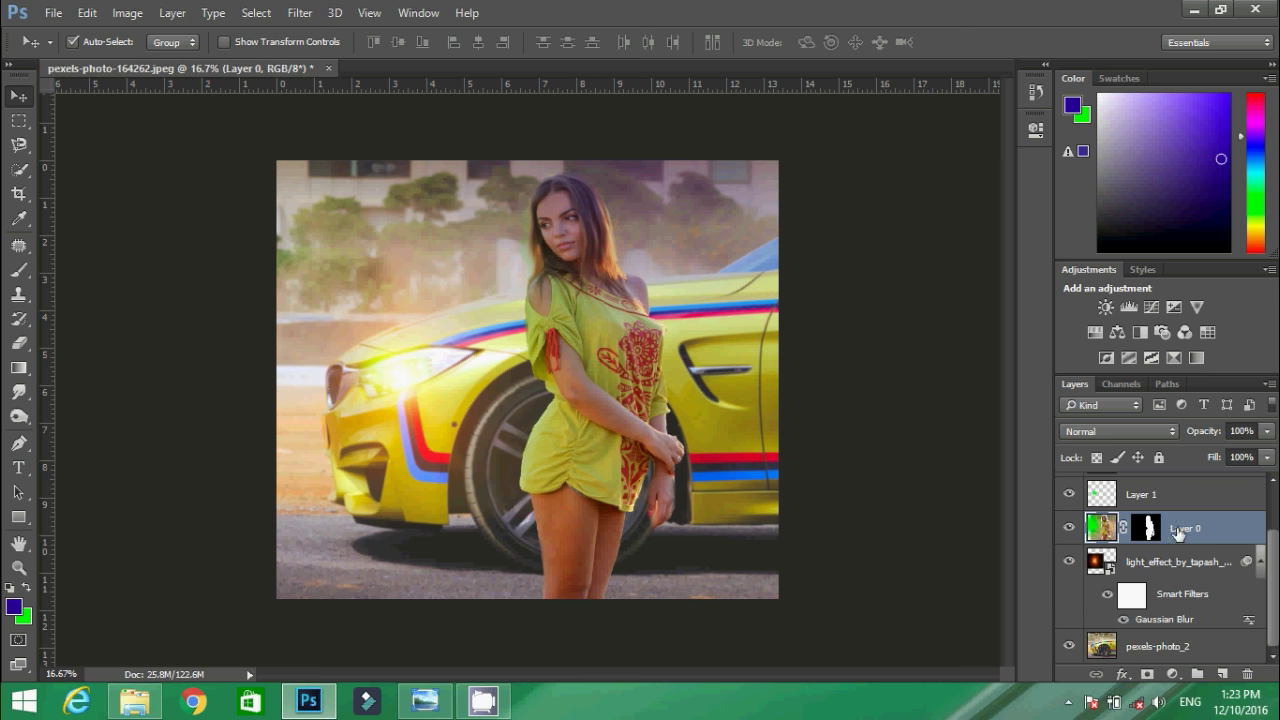
In Camera Raw on Layer 0, set Temperature +10, Contrast +24, Whites +13, Blacks -24, Clarity about -4
left_click(1233, 535)
key("i")
left_click(305, 13)
left_click(362, 122)
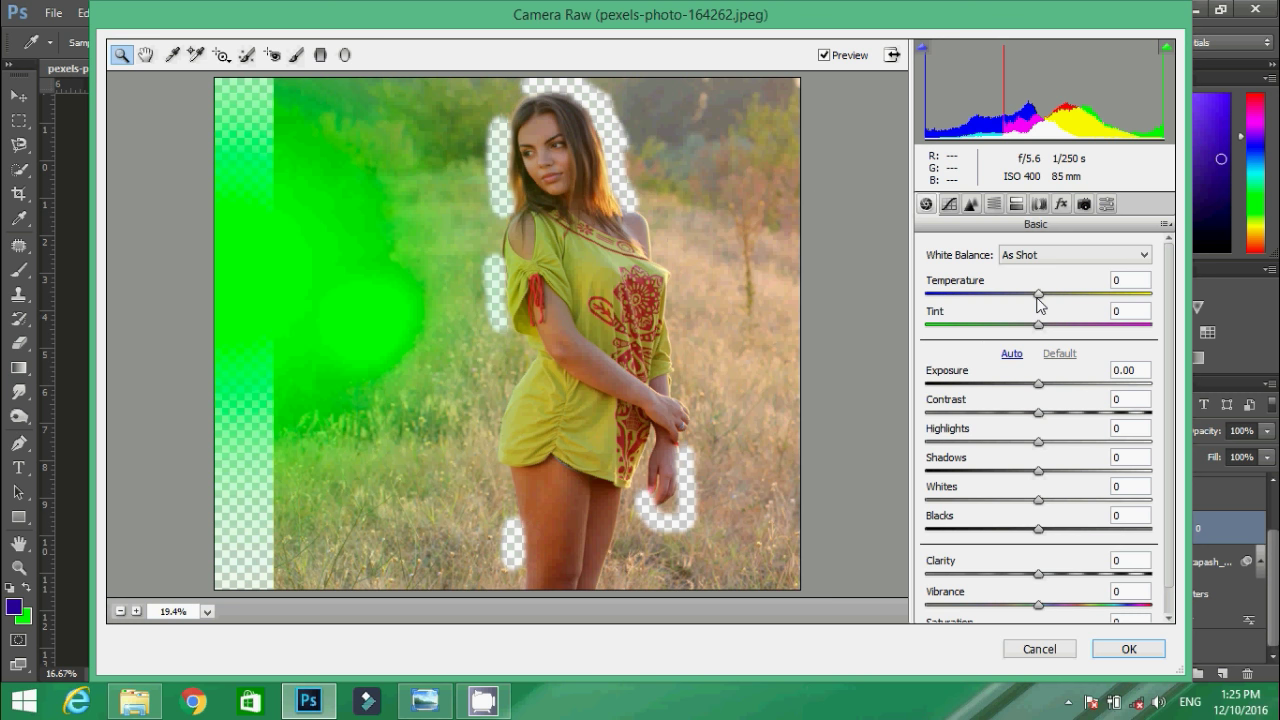
left_click_drag(1038, 294, 1049, 294)
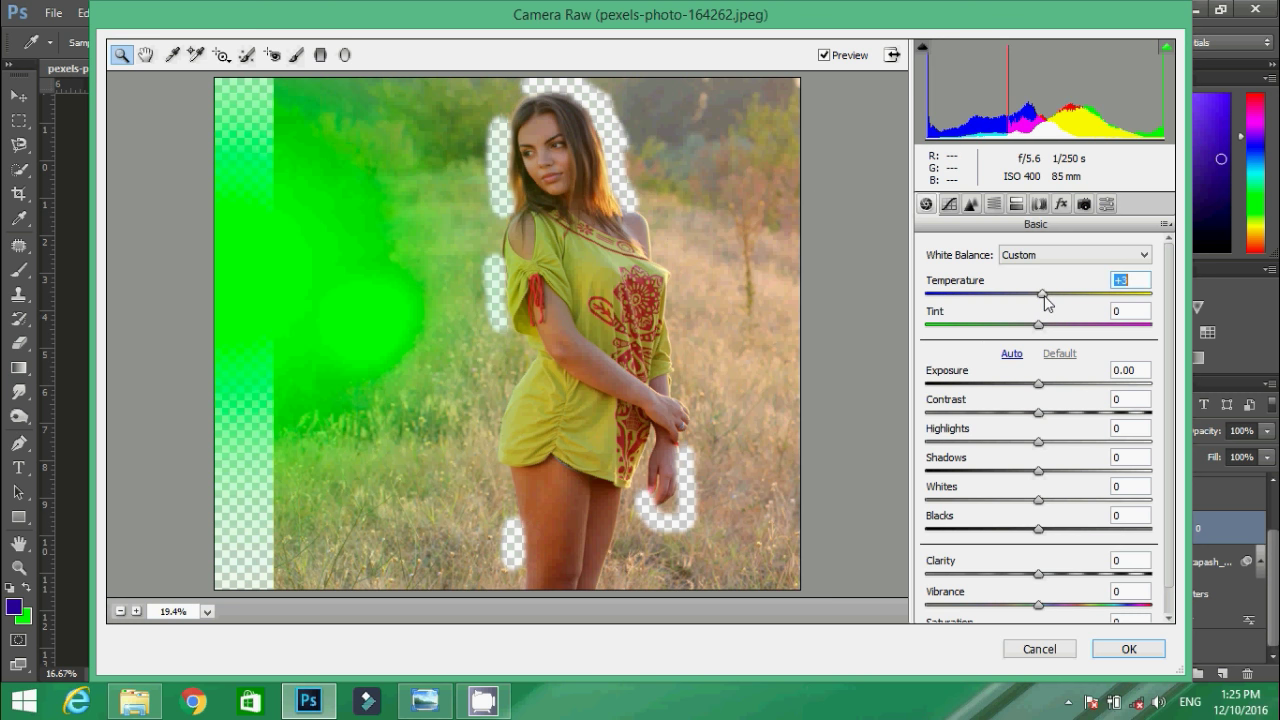
left_click_drag(1038, 412, 1065, 412)
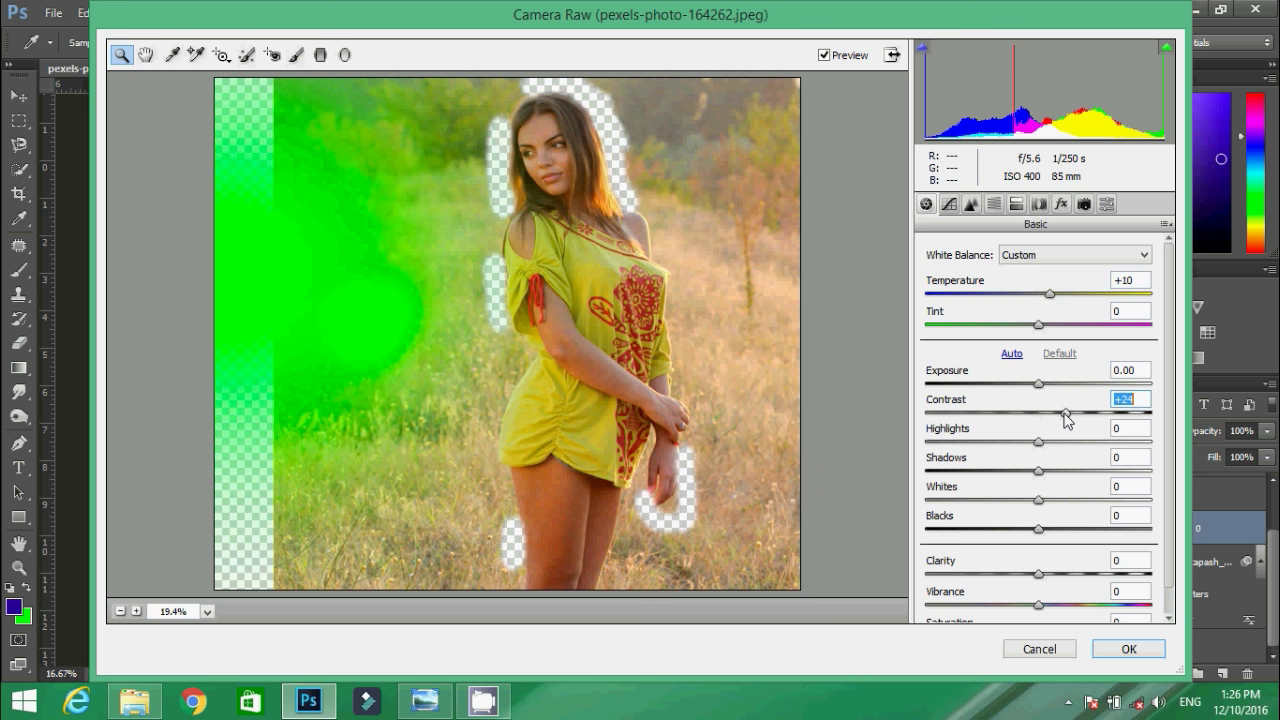
left_click(1039, 500)
mouse_move(1039, 499)
left_mouse_down()
mouse_move(1054, 499)
mouse_move(1012, 528)
left_mouse_up()
left_click_drag(1038, 470, 1031, 470)
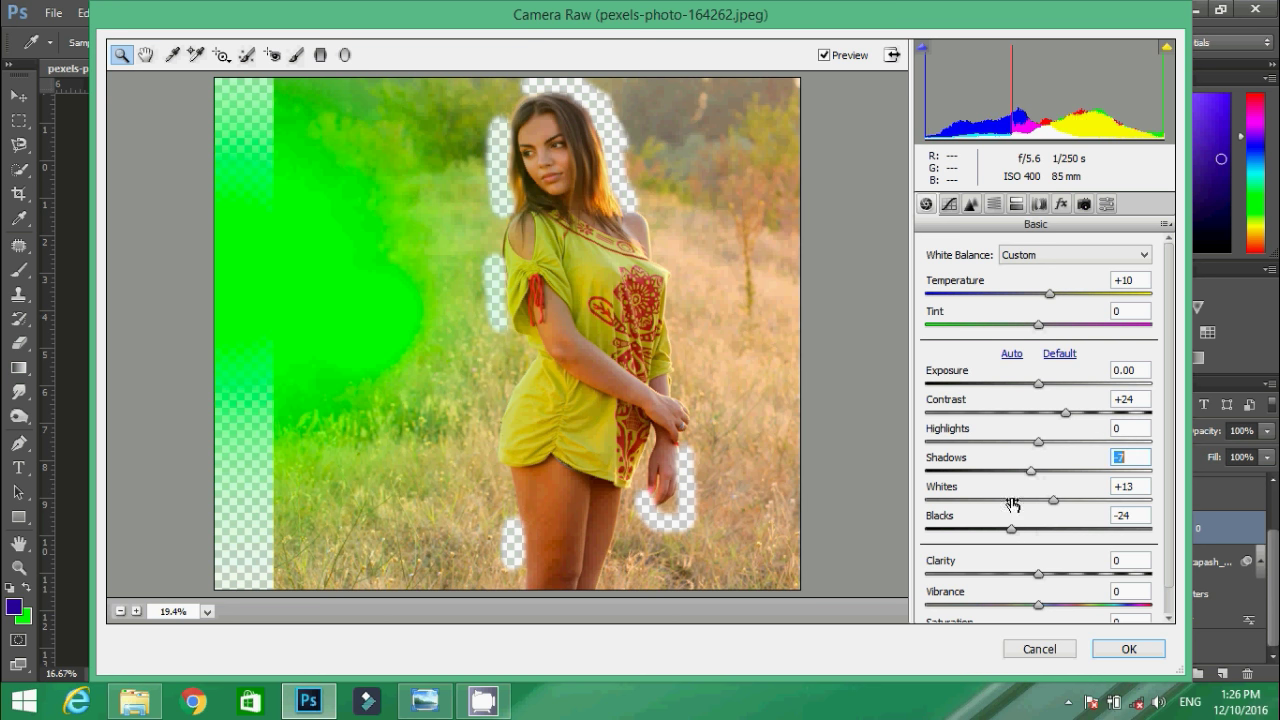
left_click(1001, 574)
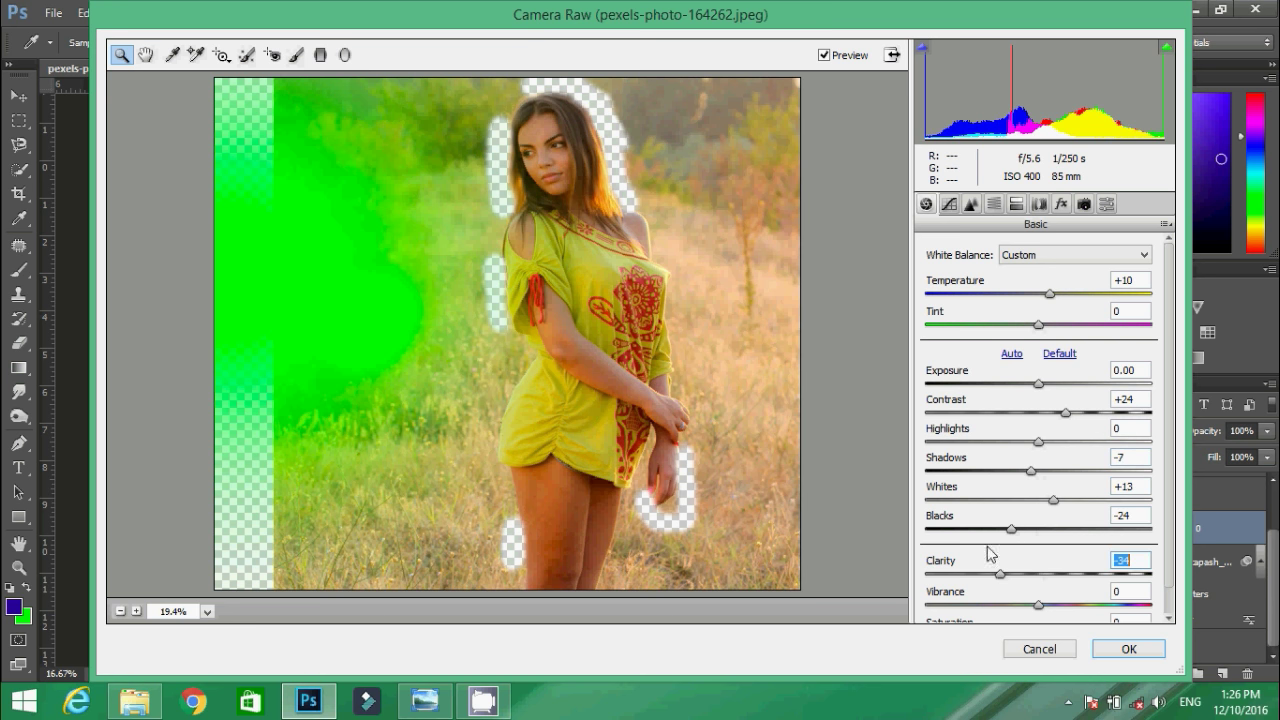
left_click(1034, 574)
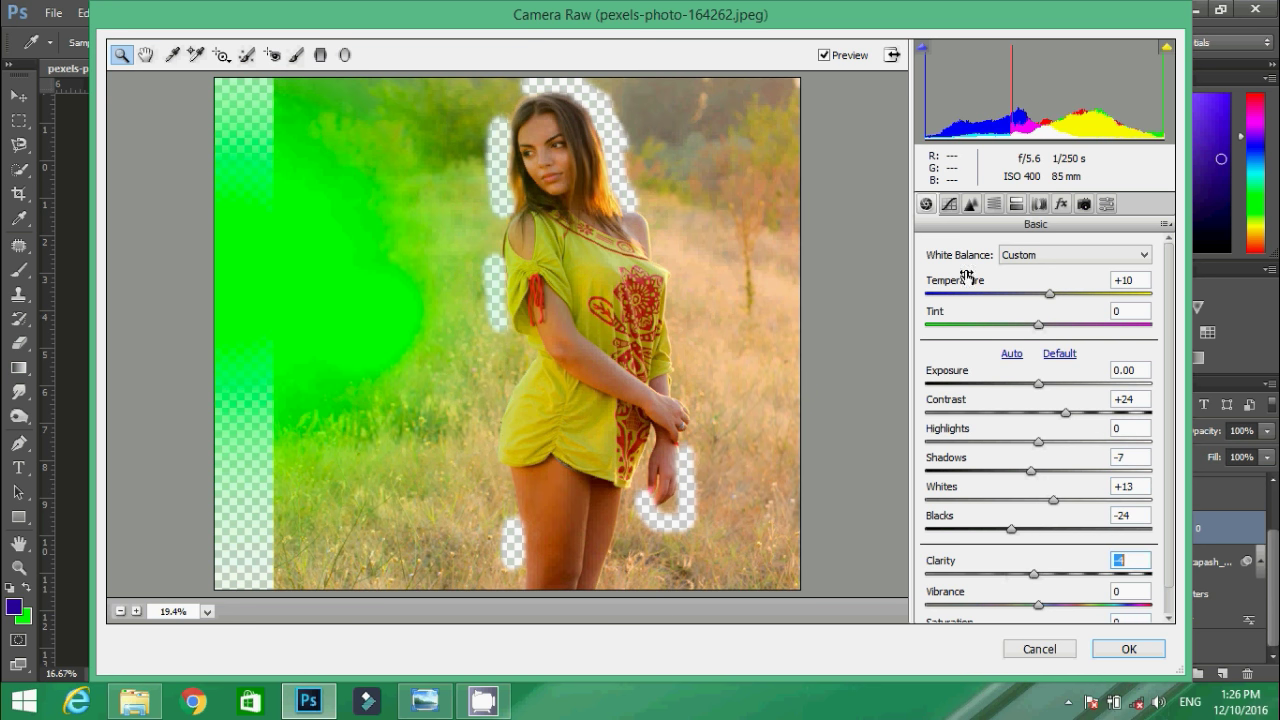
Shift HSL hues (orange +19, red +17, yellow -12, green slightly) and apply the grade
left_click(993, 204)
left_click(1066, 368)
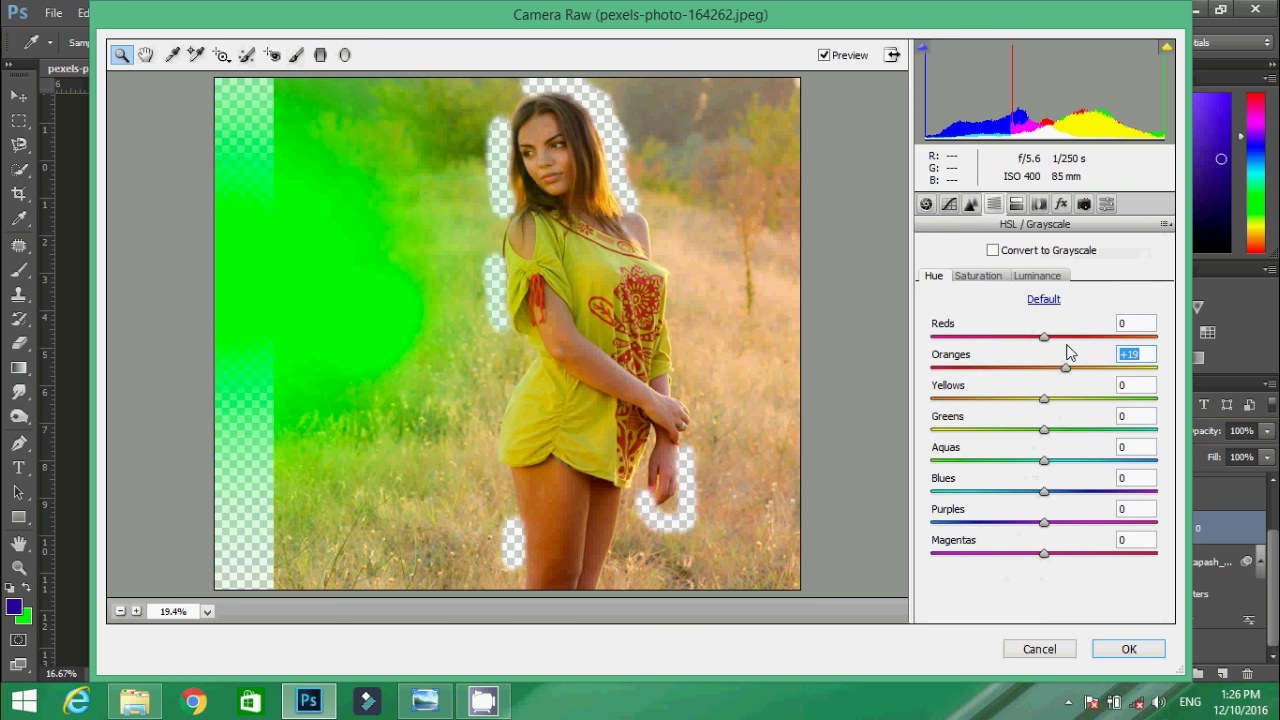
left_click(1063, 336)
left_click(1031, 398)
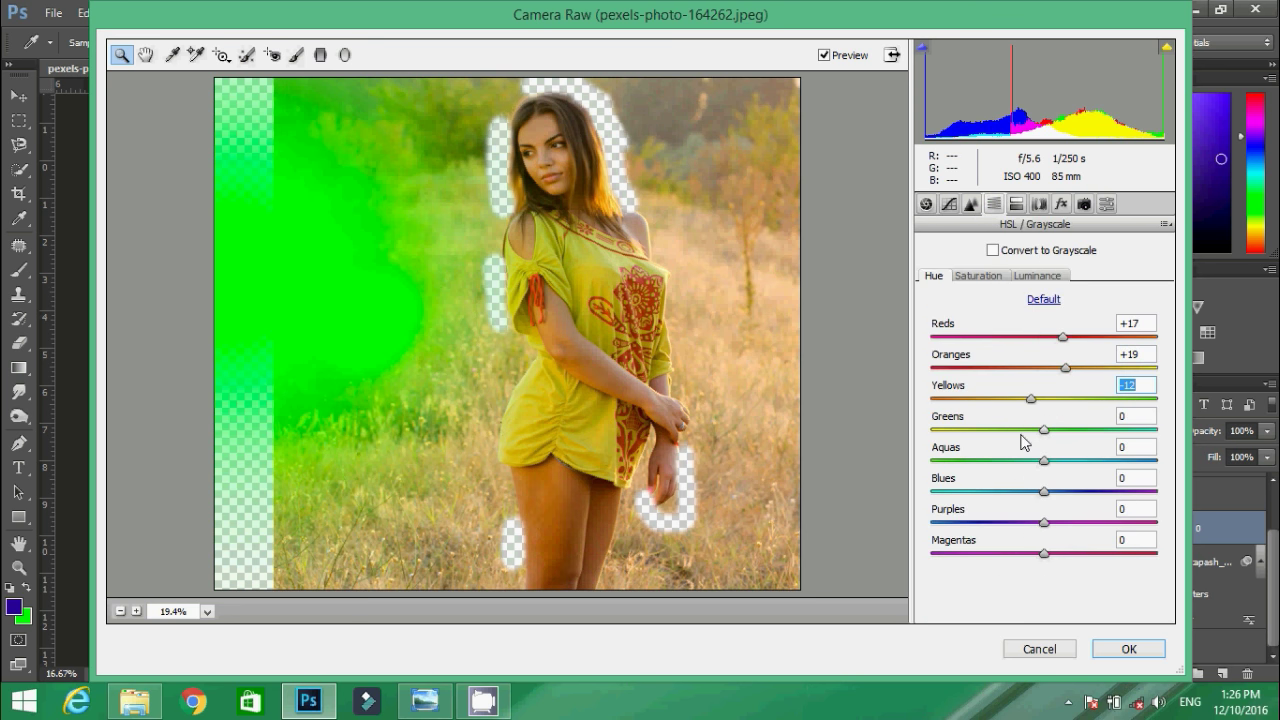
left_click(1020, 429)
left_click(1128, 649)
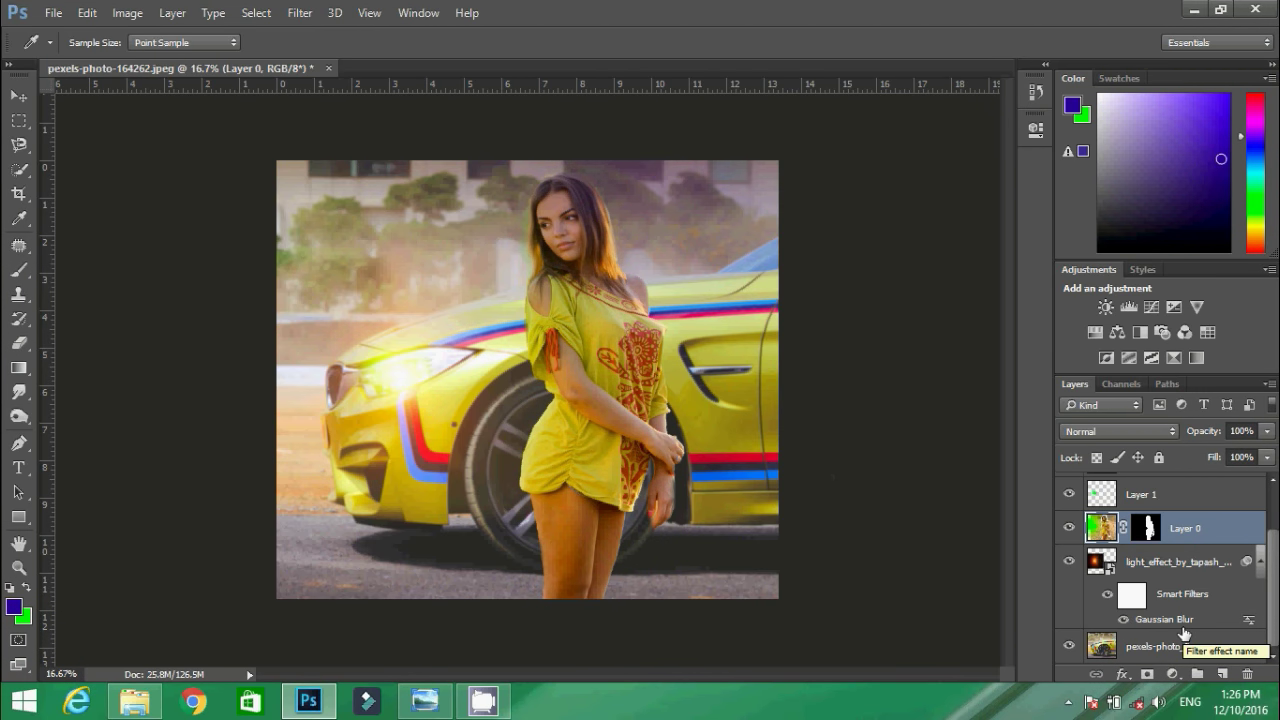
Merge all visible layers into pexels-photo_2 and delete the empty Layer 2
right_click(1150, 645)
left_click(941, 519)
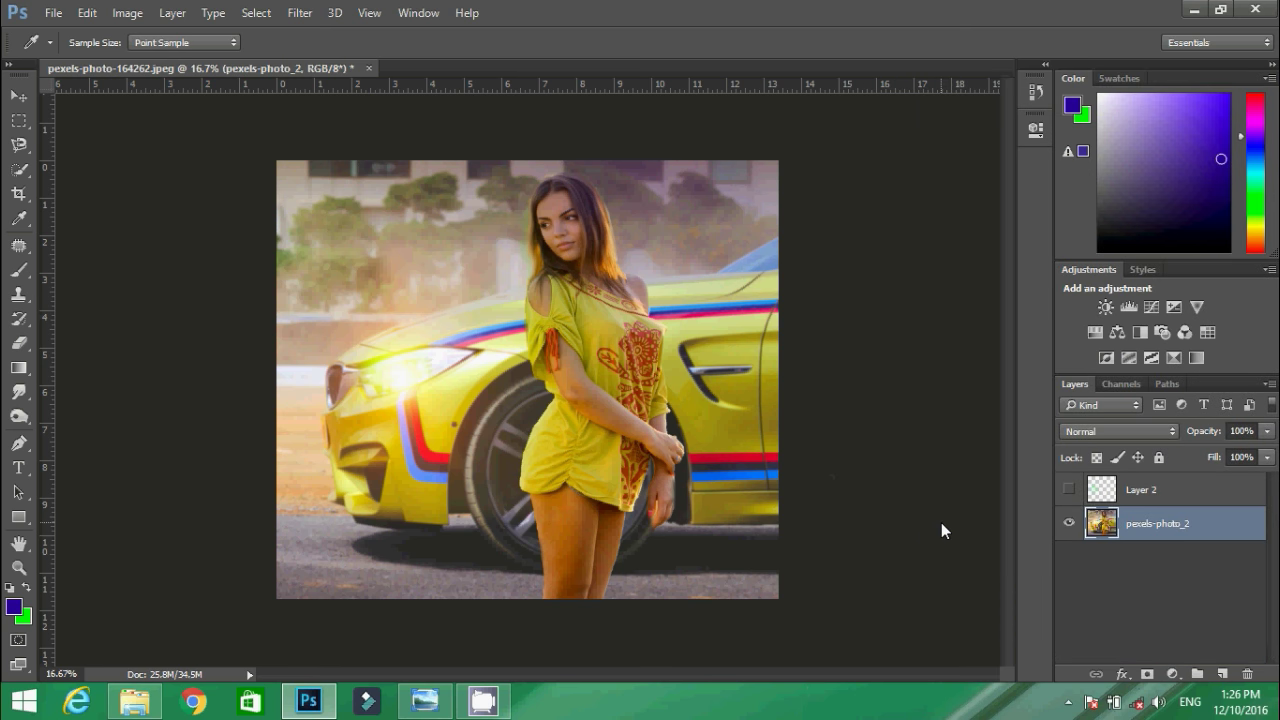
left_click(1150, 490)
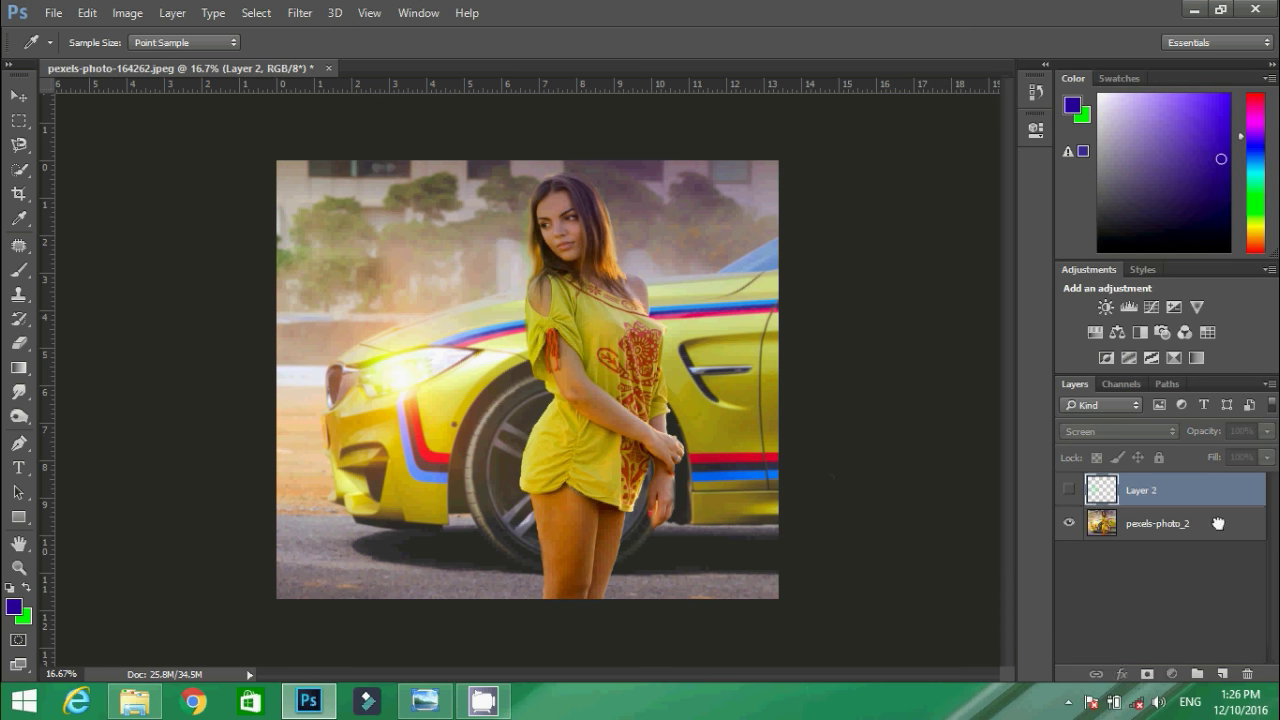
left_click(1247, 673)
Crop the image narrower on the left and right, then launch the Camera Raw Filter
left_click(20, 199)
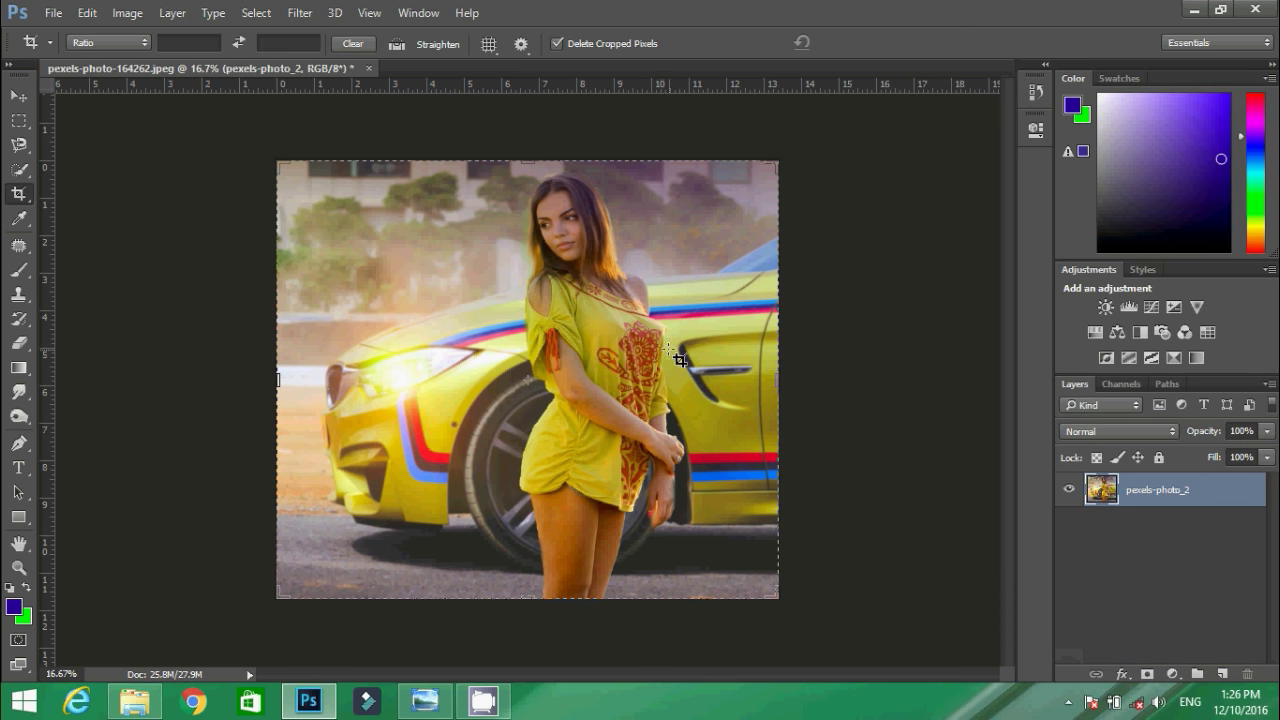
left_click_drag(778, 379, 764, 379)
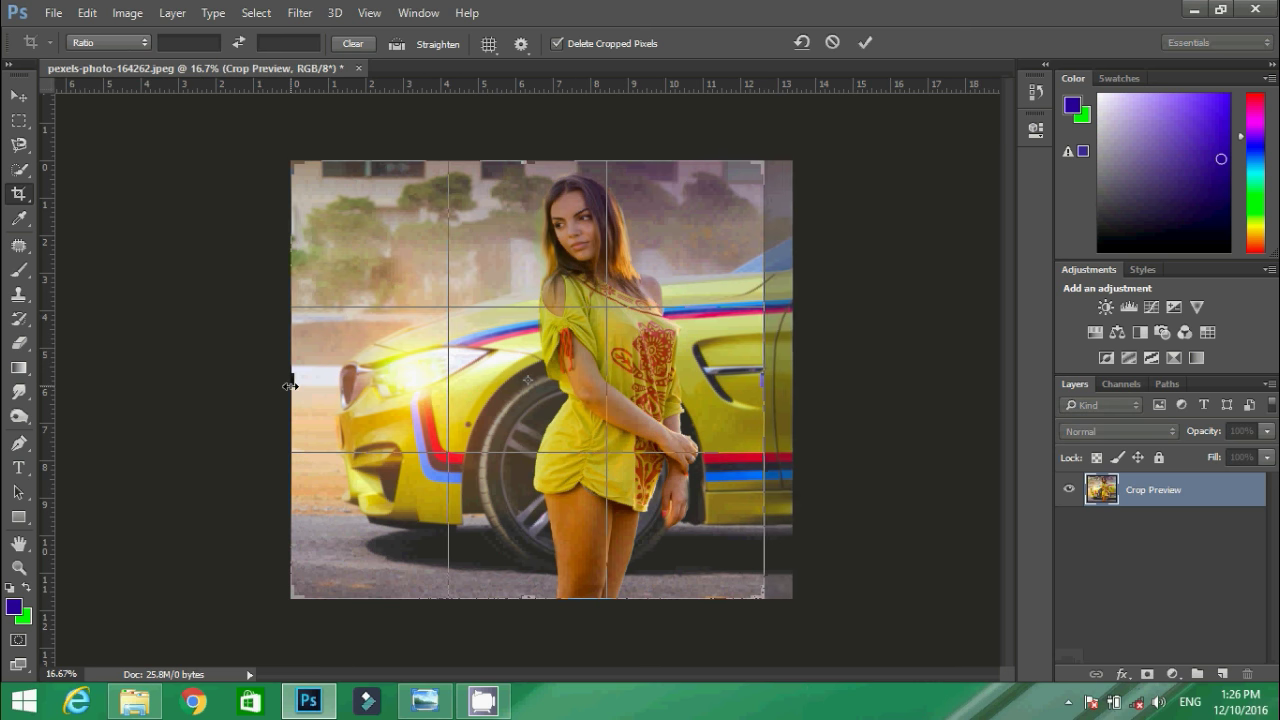
left_click_drag(292, 380, 303, 386)
key("Return")
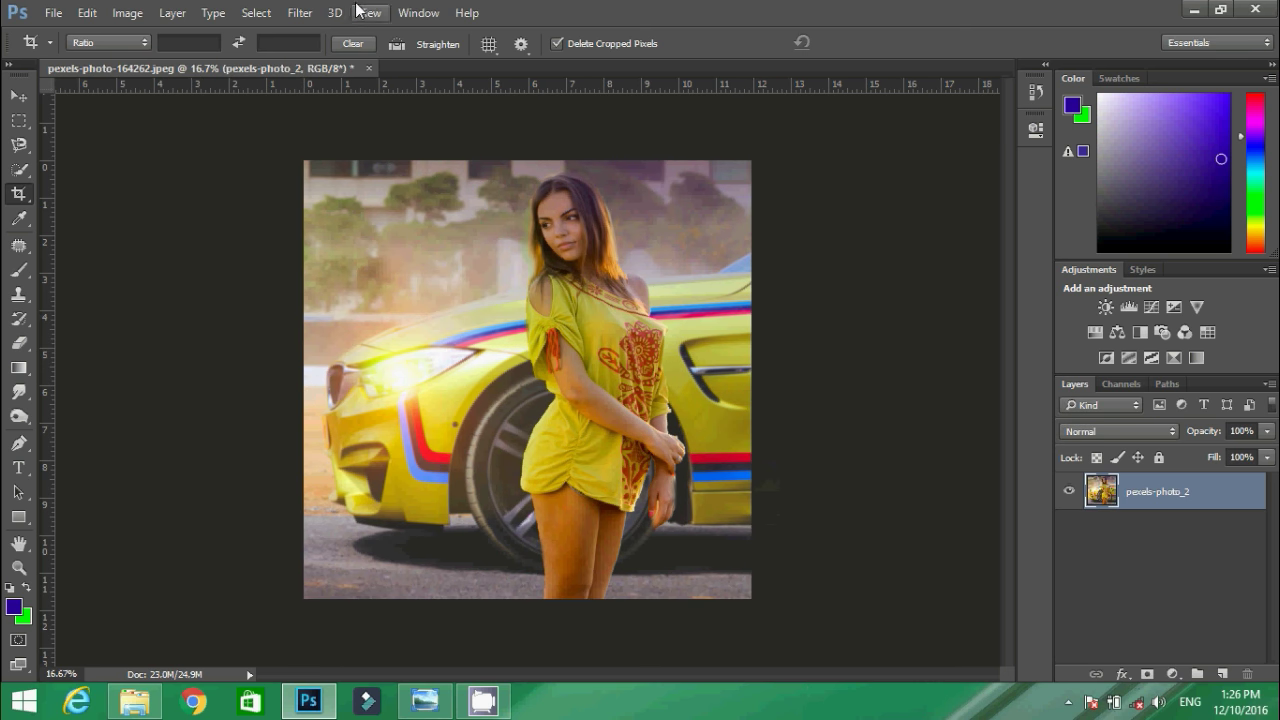
left_click(300, 12)
left_click(338, 123)
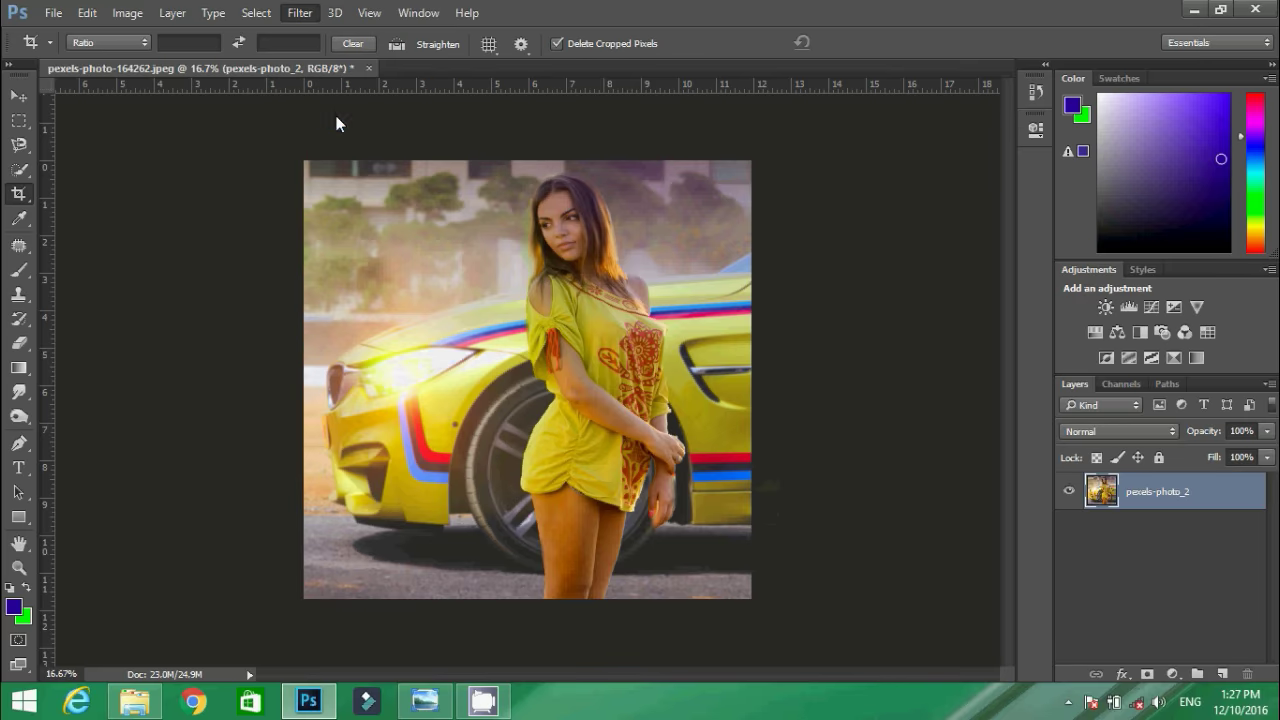
Set Temperature +52, Exposure +0.30, Whites +8, Blacks -40, Clarity -14 and Luminance noise reduction 30
left_click_drag(1046, 294, 1097, 294)
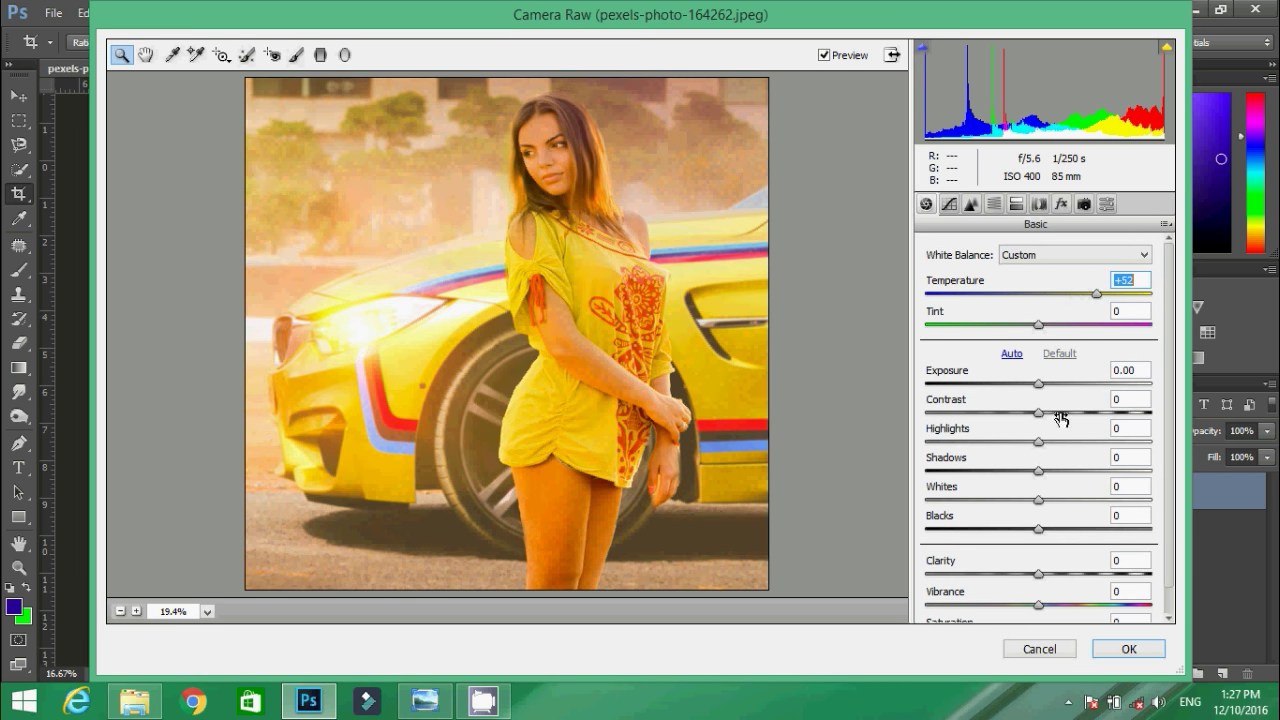
mouse_move(1038, 384)
left_mouse_down()
mouse_move(1143, 420)
mouse_move(995, 430)
mouse_move(1013, 417)
mouse_move(1165, 448)
left_mouse_up()
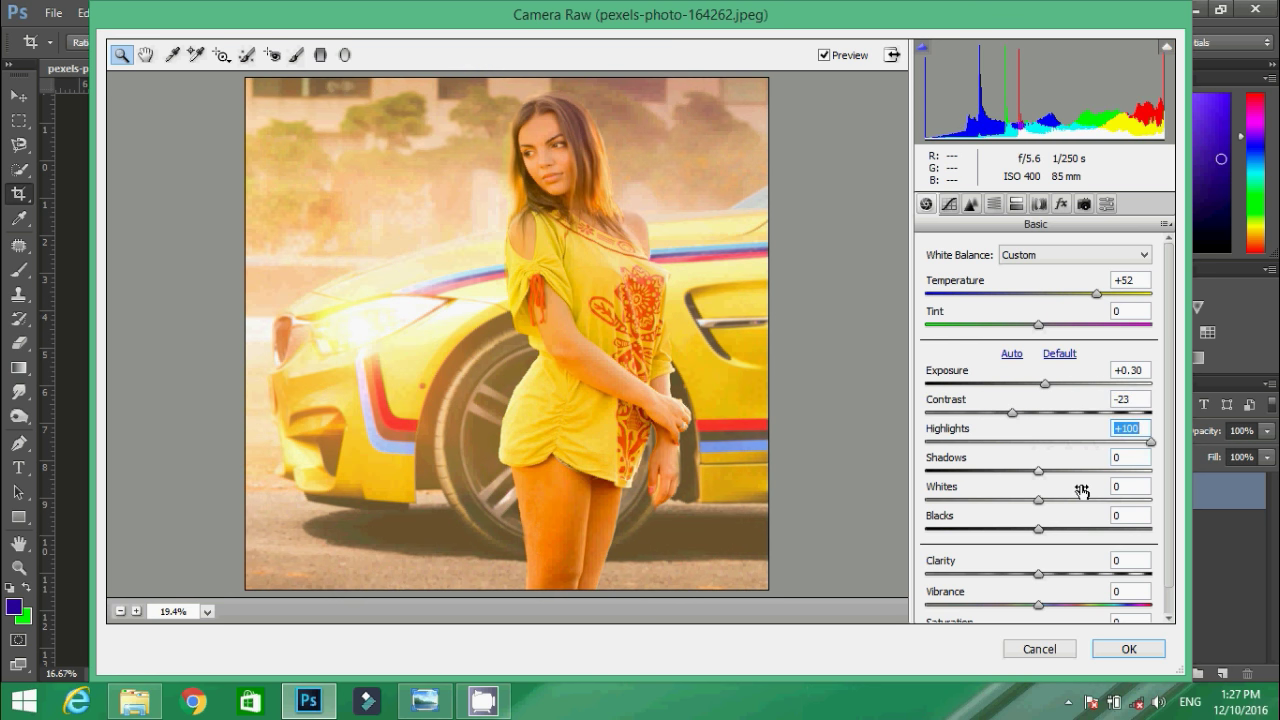
mouse_move(1038, 499)
left_mouse_down()
mouse_move(950, 507)
mouse_move(1010, 505)
mouse_move(950, 535)
mouse_move(994, 534)
mouse_move(1050, 500)
left_mouse_up()
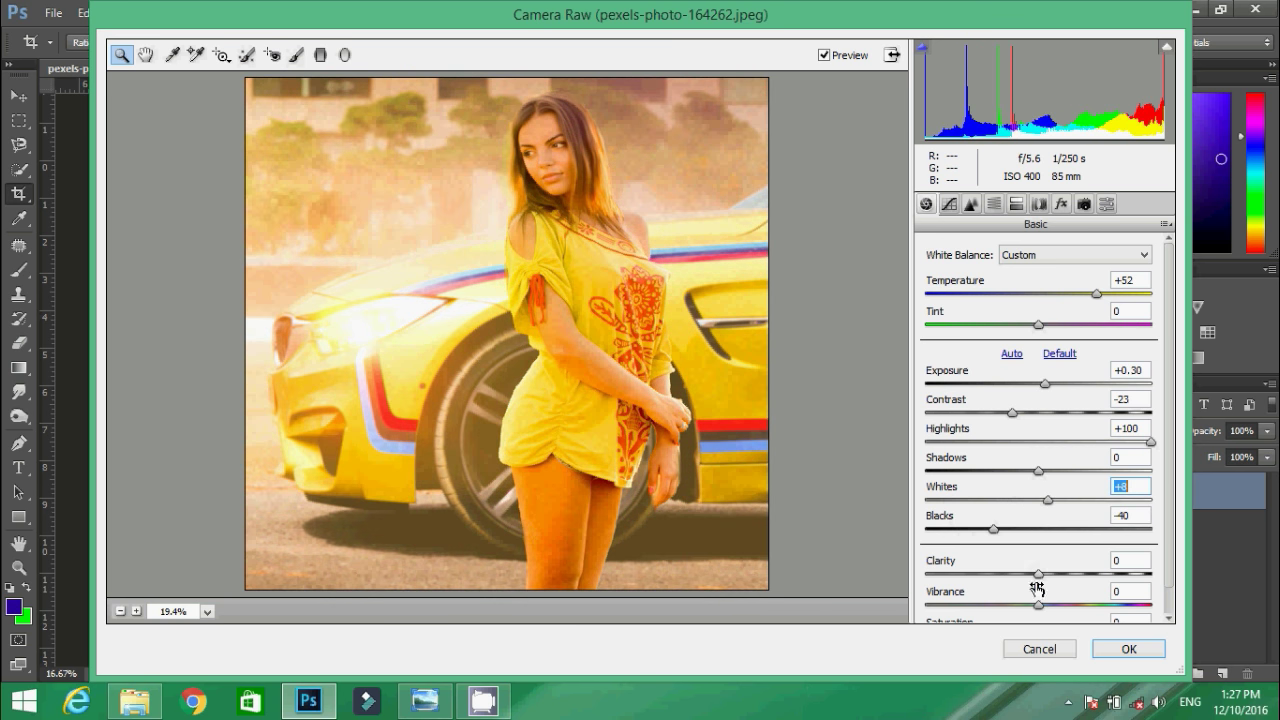
mouse_move(1038, 574)
left_mouse_down()
mouse_move(1006, 577)
mouse_move(1031, 579)
left_mouse_up()
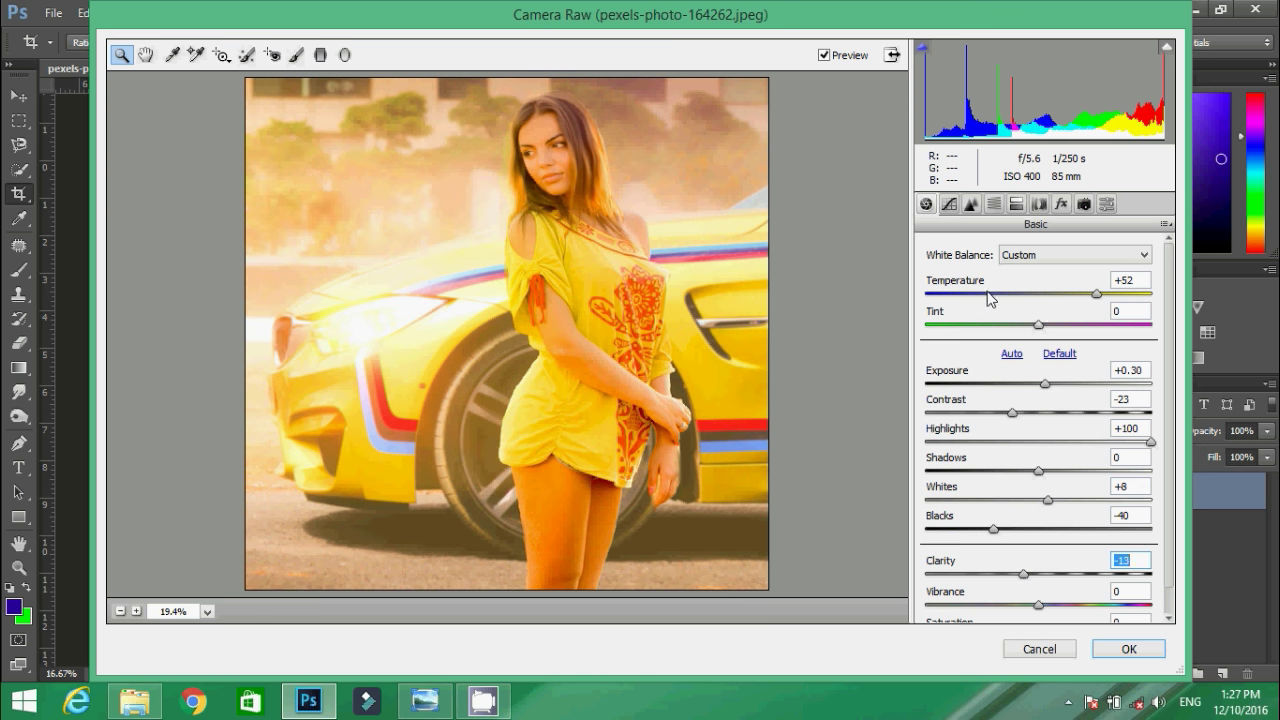
left_click(969, 204)
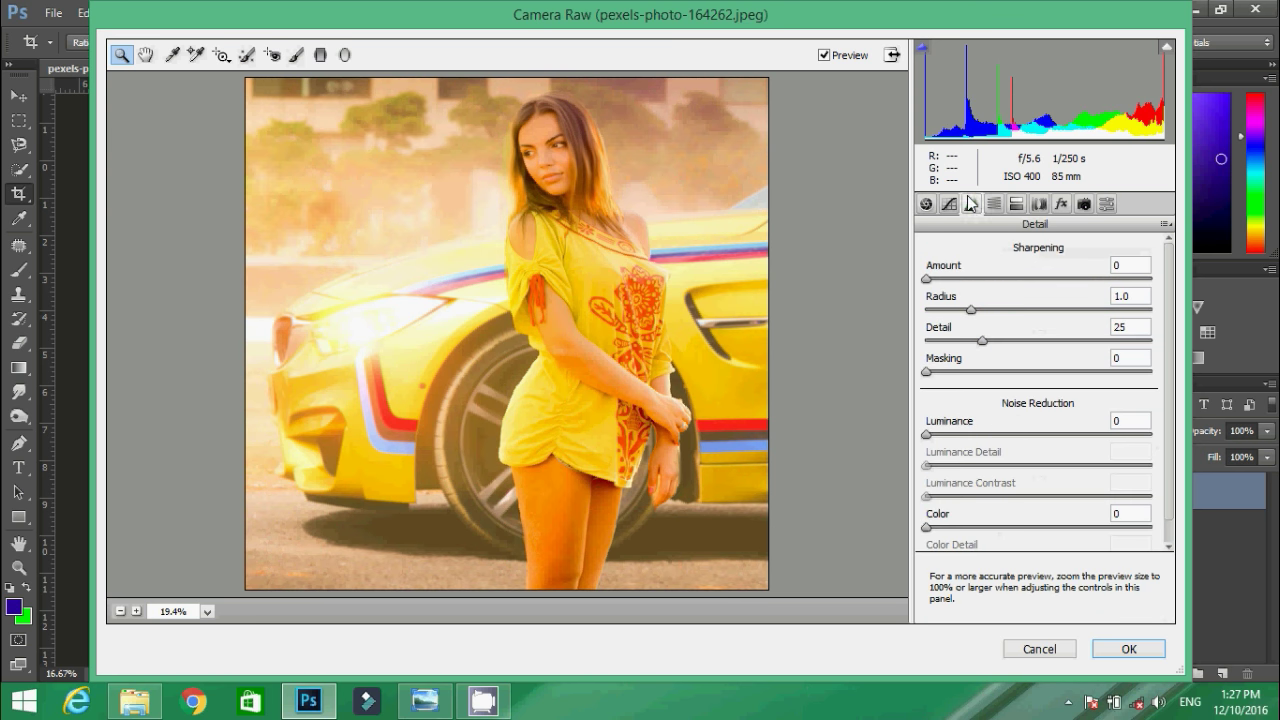
left_click(995, 434)
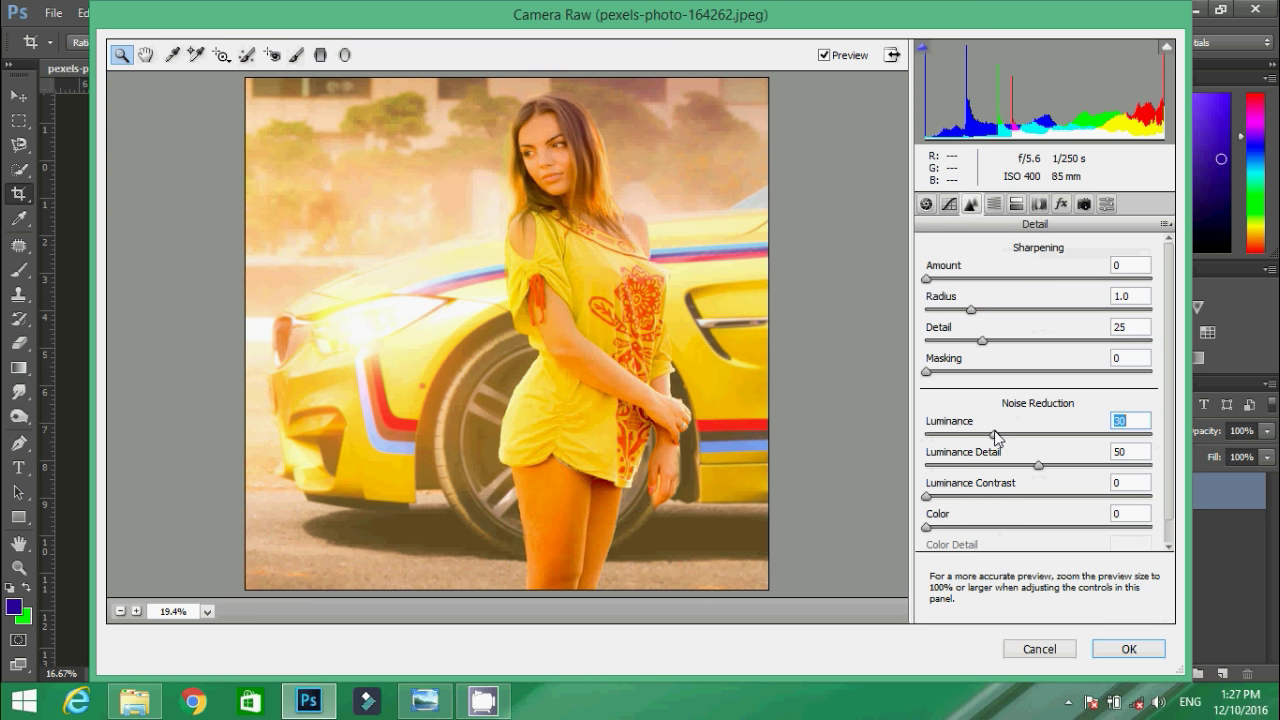
Shift HSL hues: reds -69, oranges -15, greens -51, blues +74, purples -22, magentas -40
left_click(993, 204)
mouse_move(1046, 337)
left_mouse_down()
mouse_move(1092, 338)
mouse_move(969, 337)
left_mouse_up()
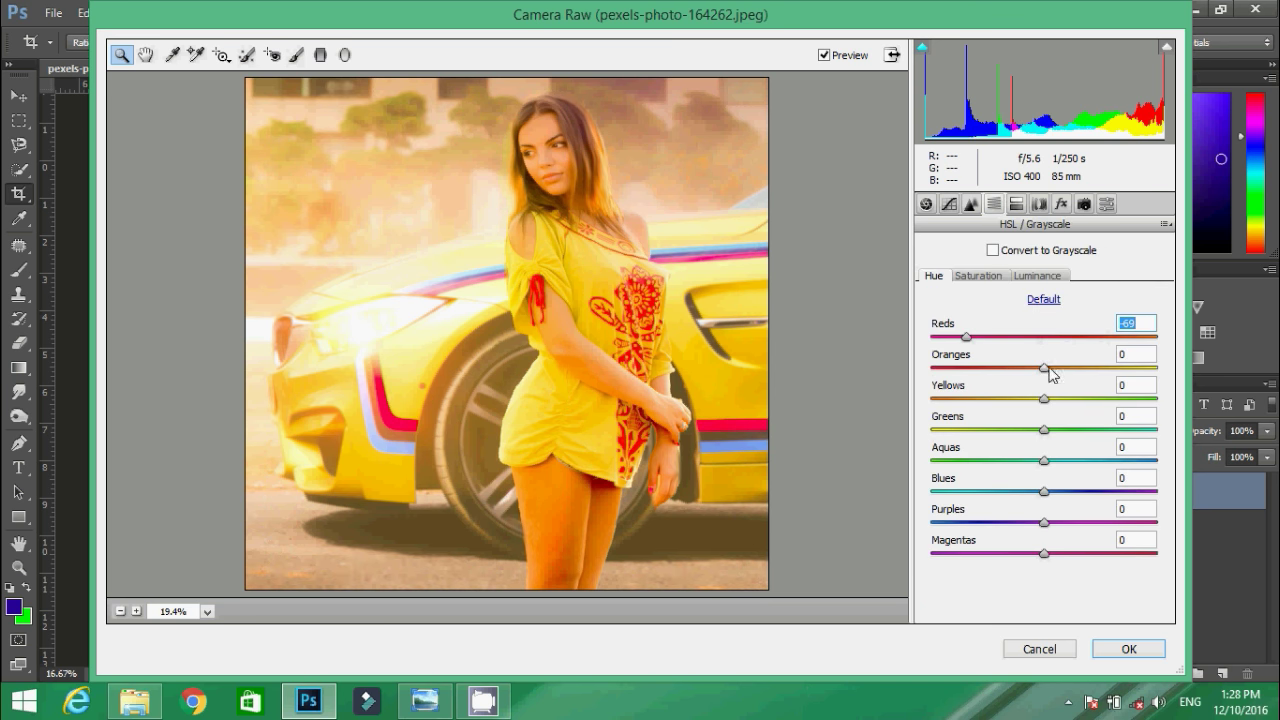
mouse_move(1043, 368)
left_mouse_down()
mouse_move(1089, 368)
mouse_move(1027, 368)
left_mouse_up()
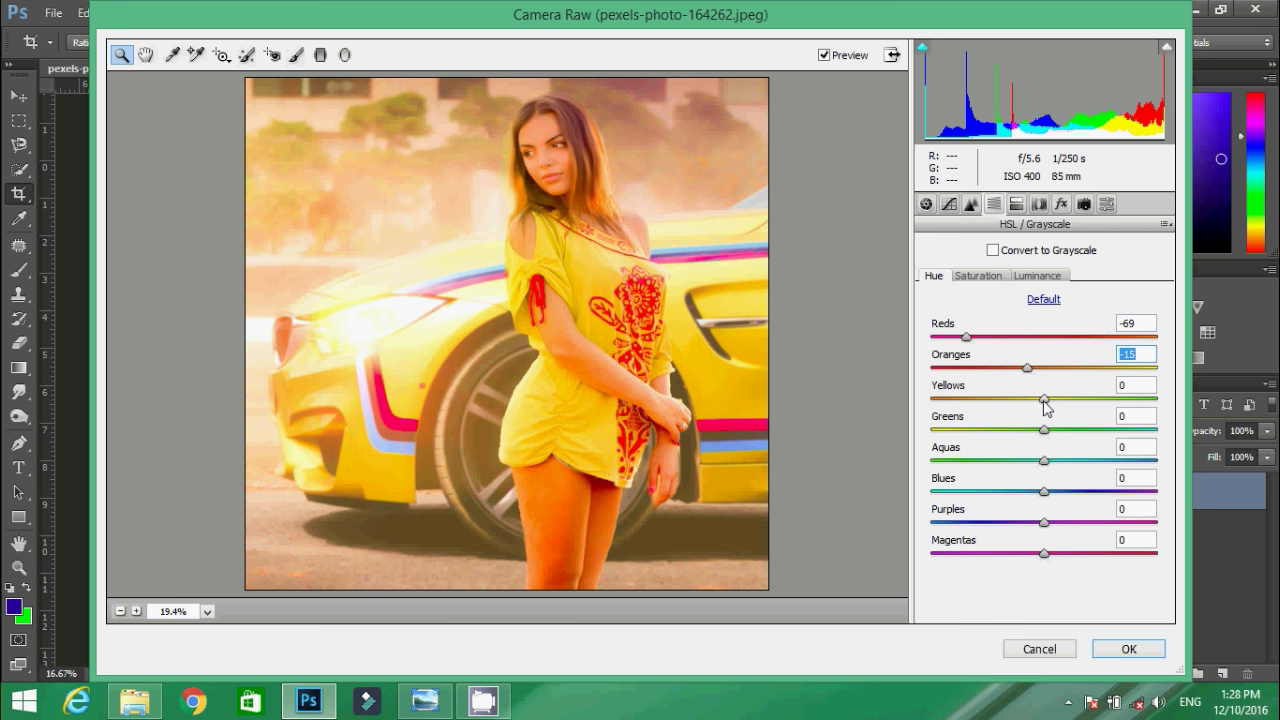
mouse_move(1044, 429)
left_mouse_down()
mouse_move(1110, 430)
mouse_move(988, 430)
left_mouse_up()
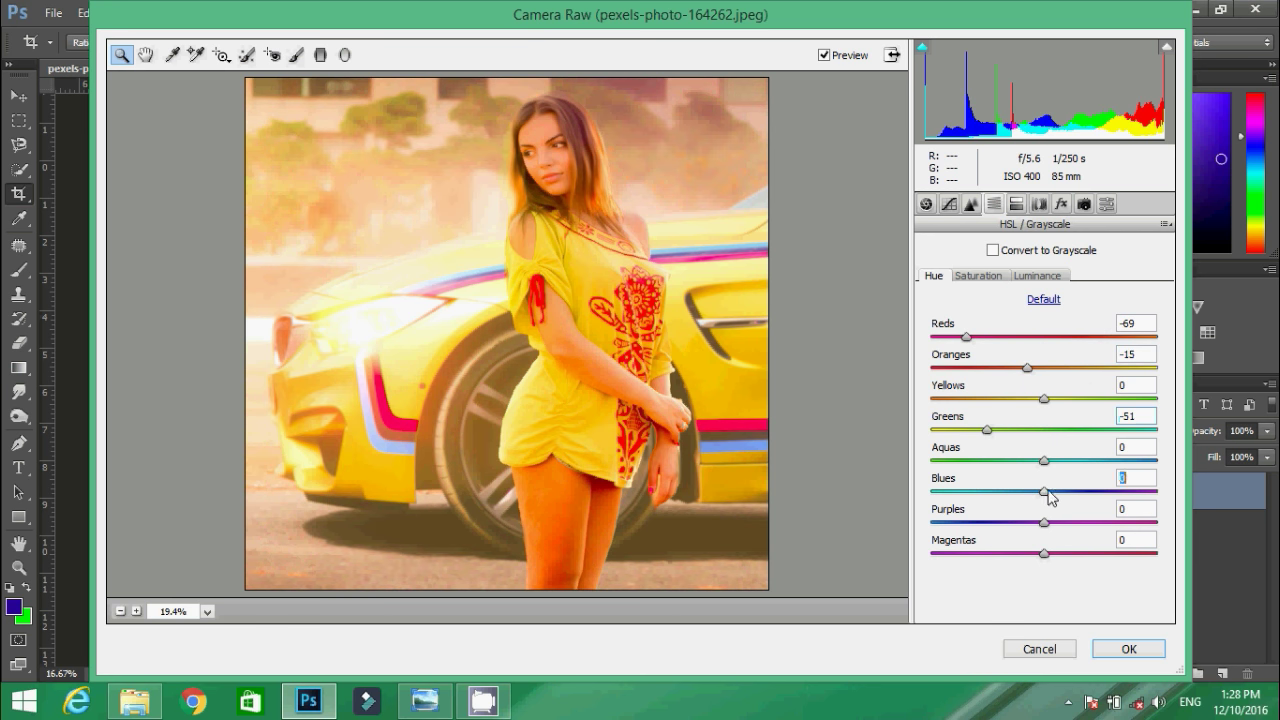
left_click_drag(1044, 491, 1128, 491)
mouse_move(1044, 522)
left_mouse_down()
mouse_move(991, 522)
mouse_move(1124, 522)
mouse_move(1019, 522)
left_mouse_up()
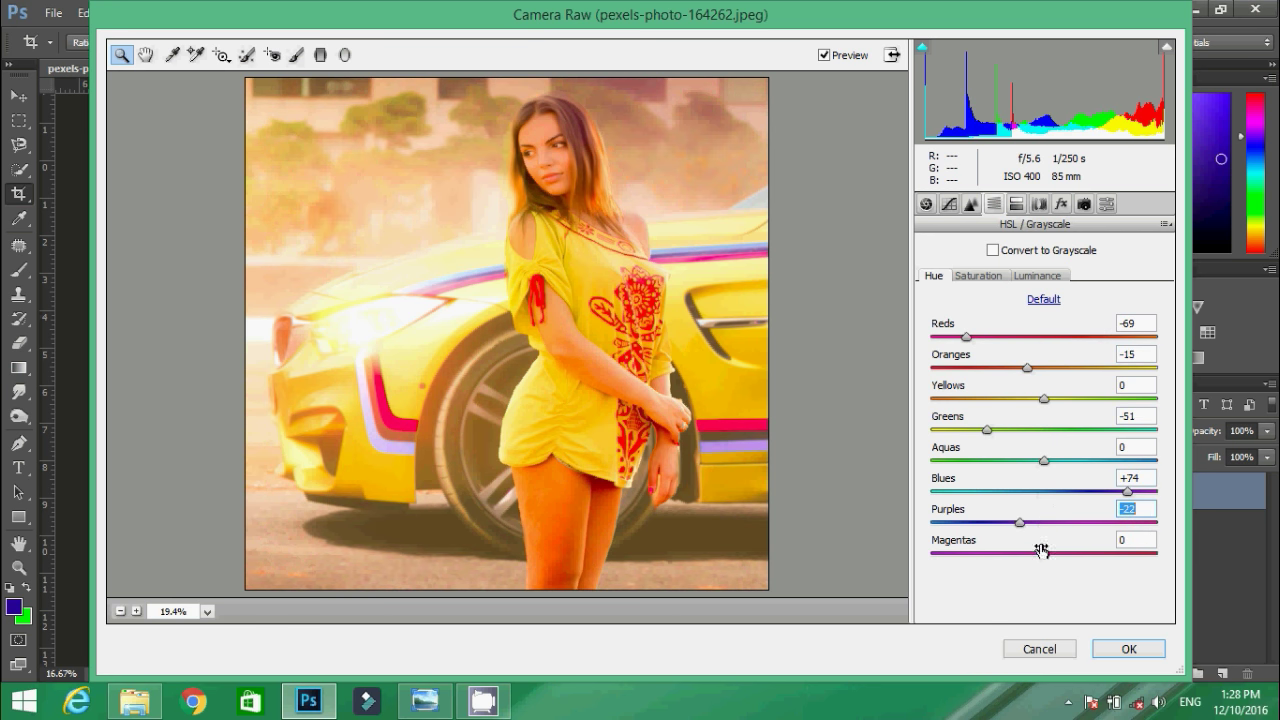
left_click(1045, 554)
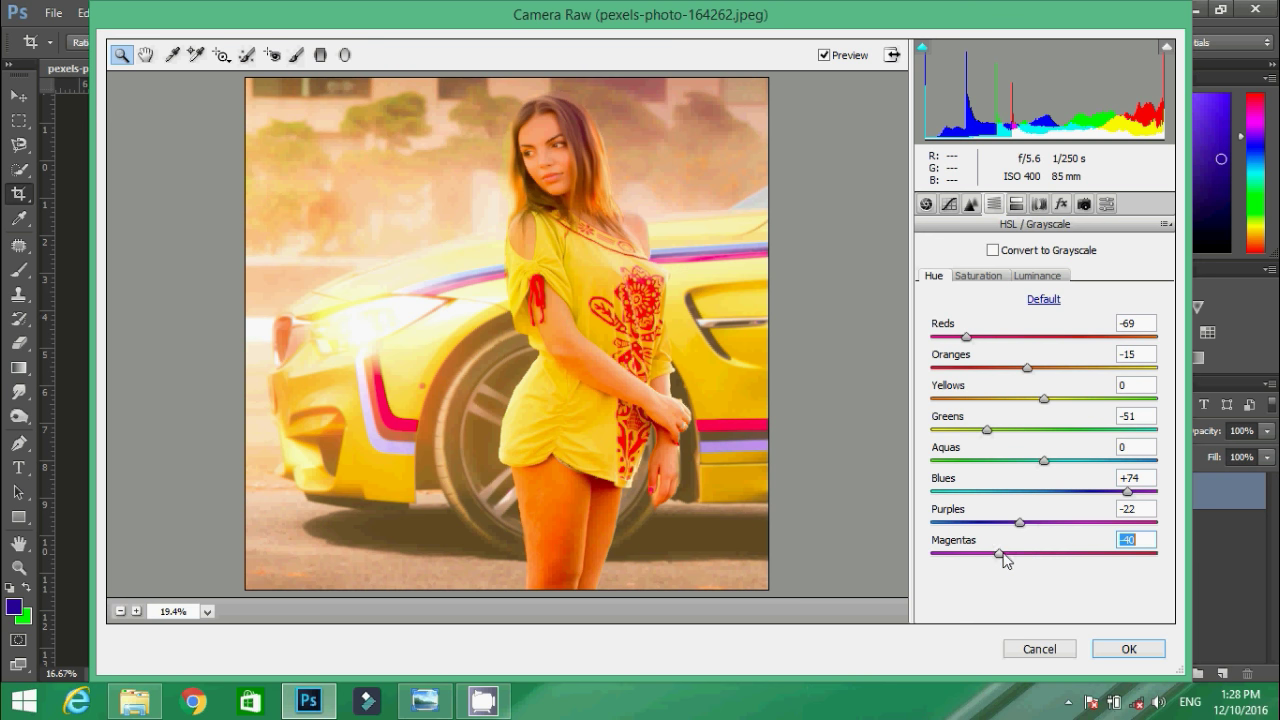
Add a -44 post-crop vignette and apply the Camera Raw grade
left_click(1061, 204)
left_click(996, 446)
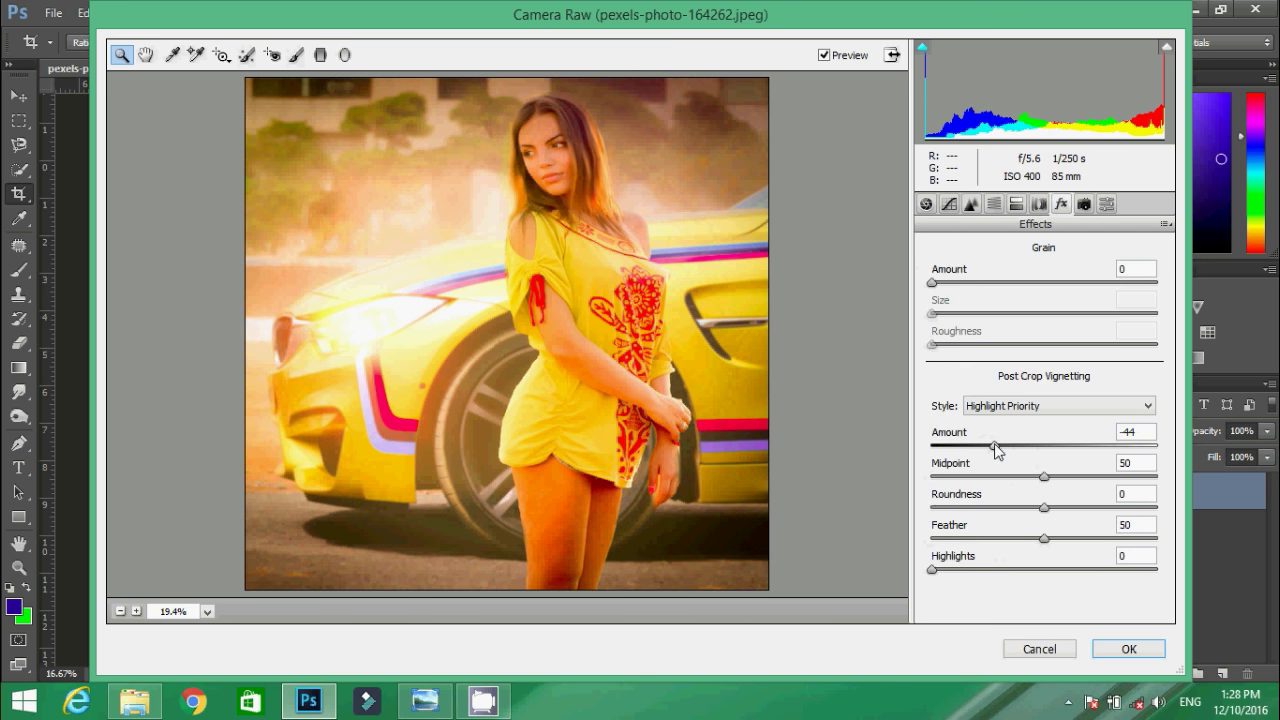
left_click(1131, 649)
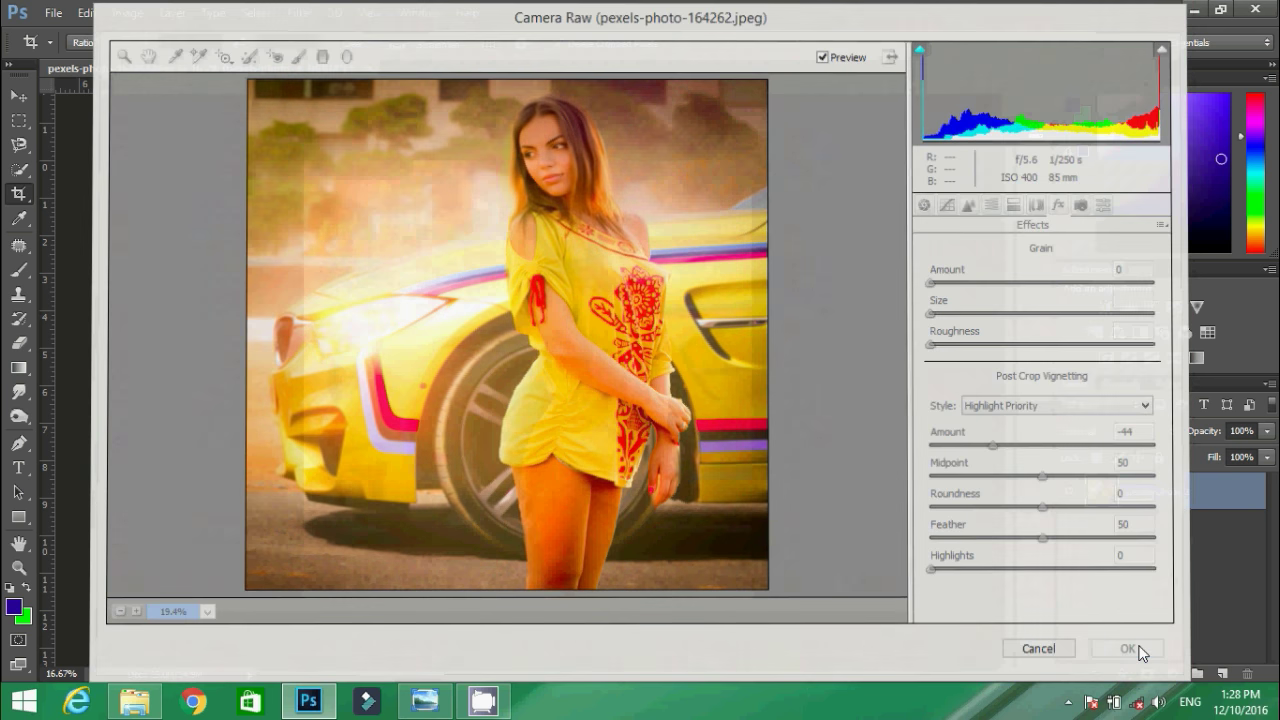